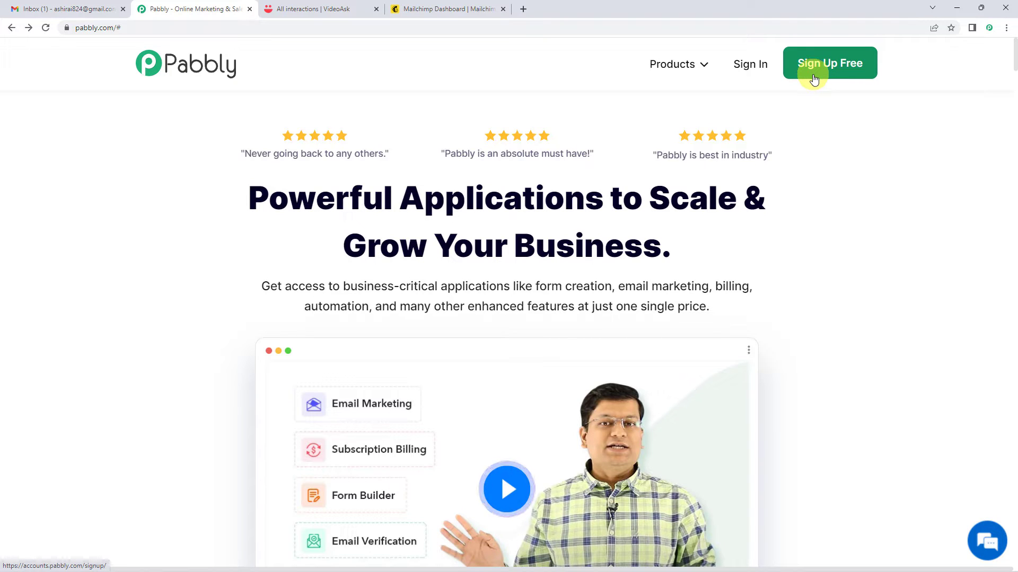
Open the Sign In page from the pabbly.com homepage.
click(755, 66)
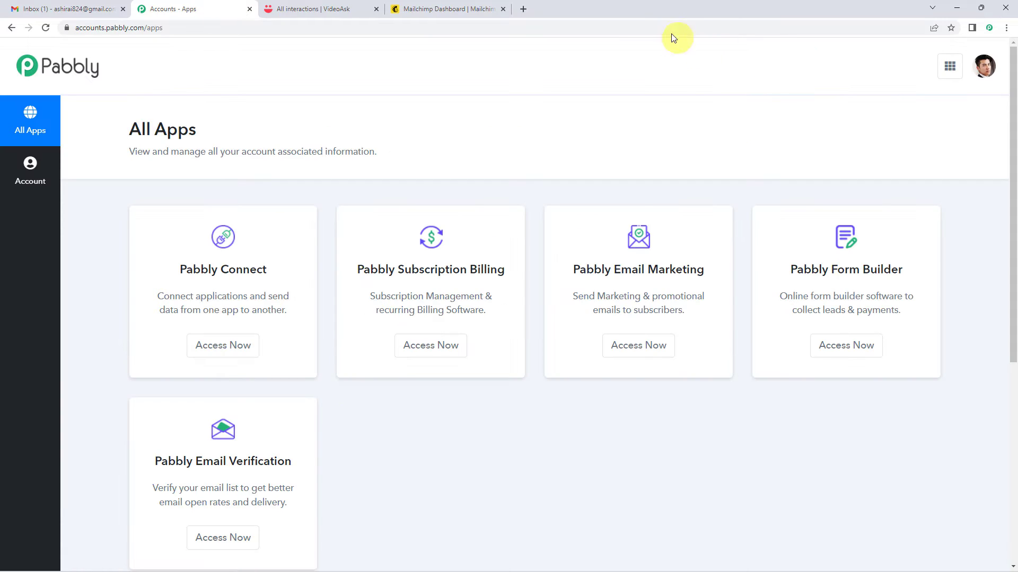
Open Pabbly Connect and create a new workflow named 'VideoAsk To Mailchimp'.
click(209, 351)
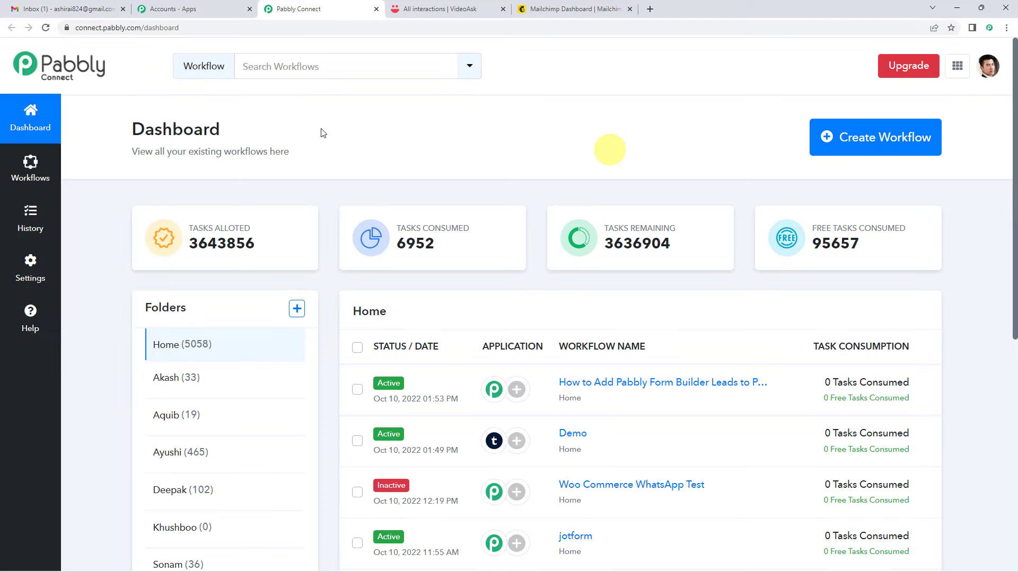
click(882, 138)
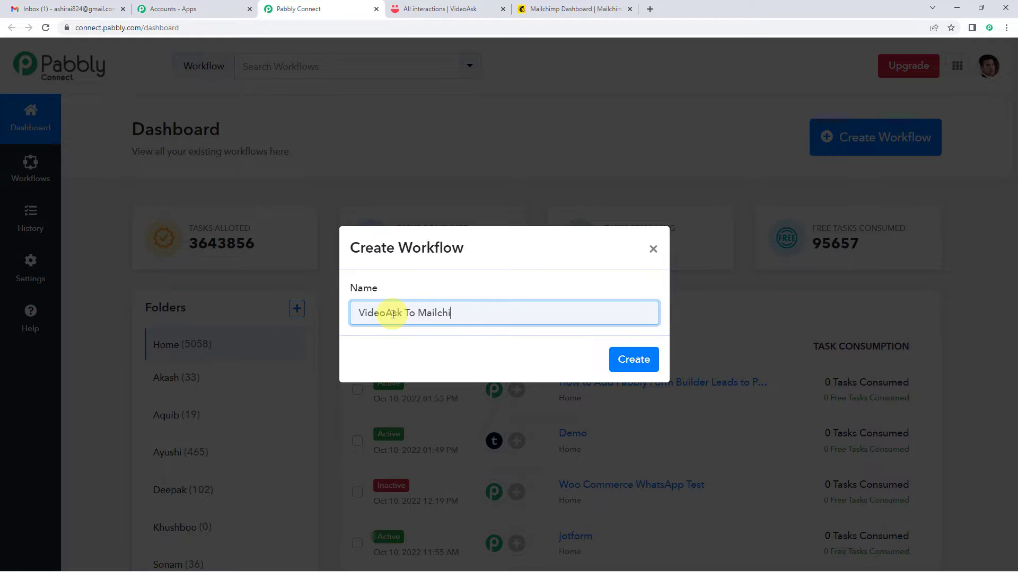
click(636, 359)
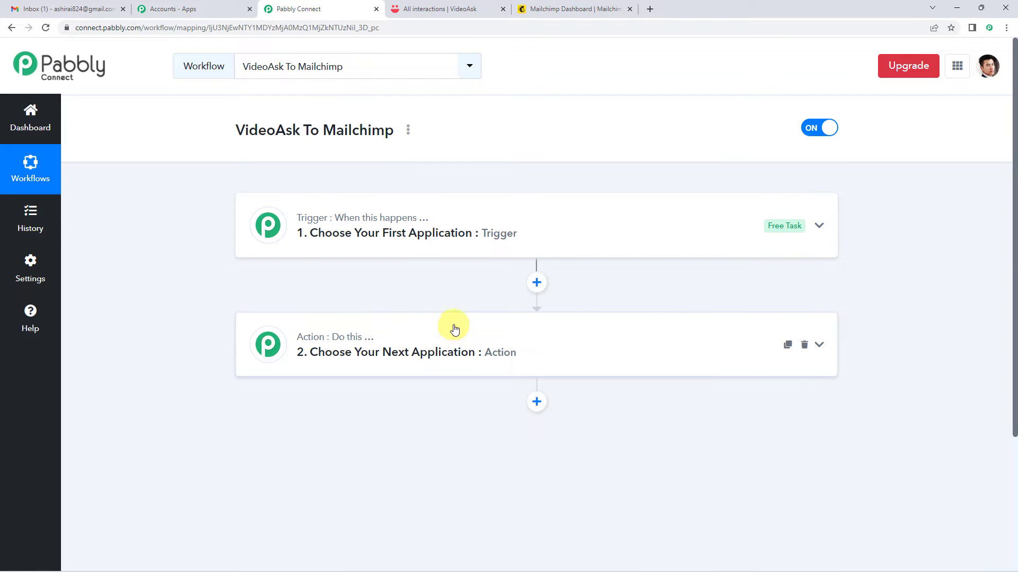
Expand and collapse the trigger and action steps to preview their app choices.
click(456, 245)
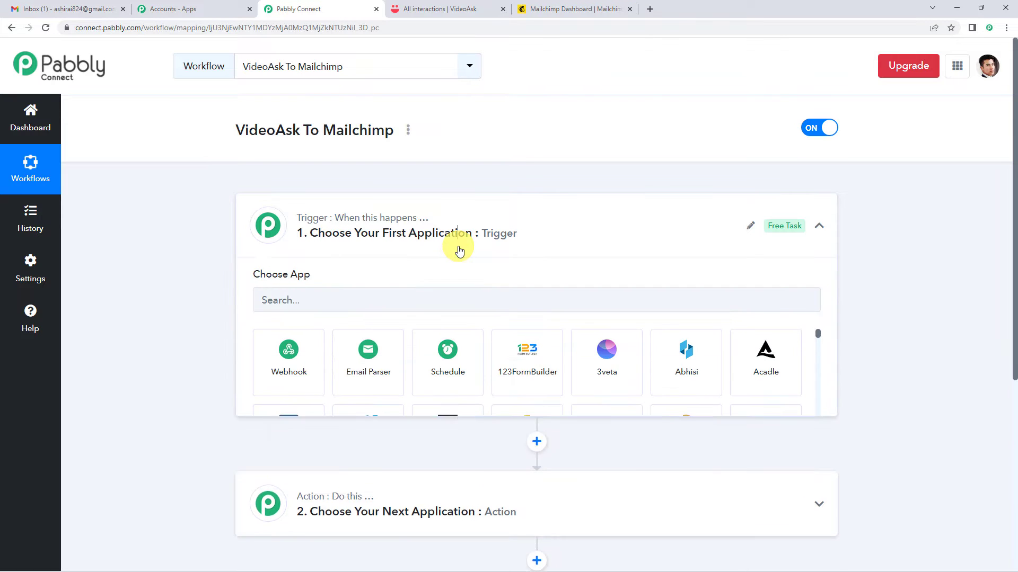
click(447, 243)
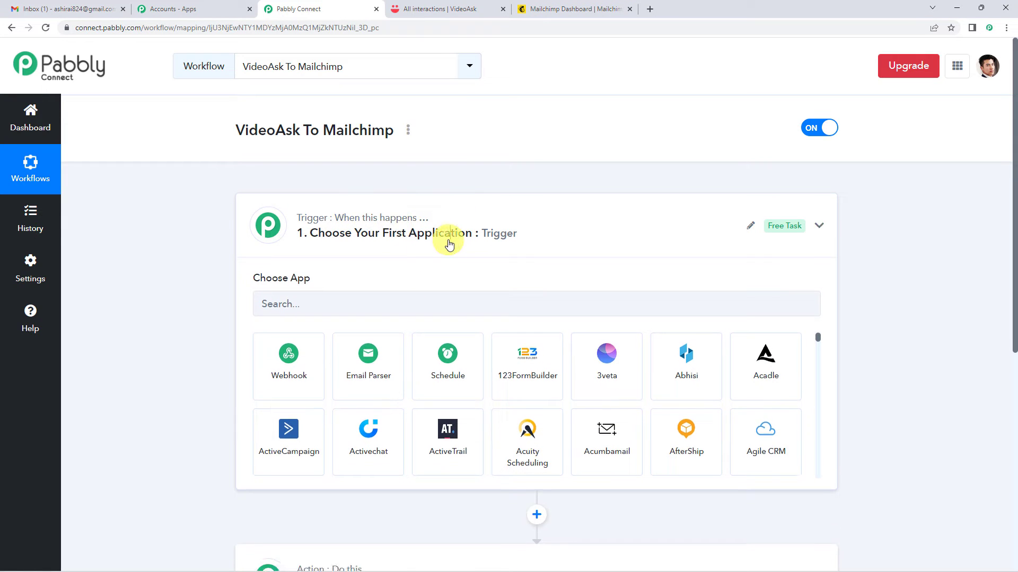
click(393, 355)
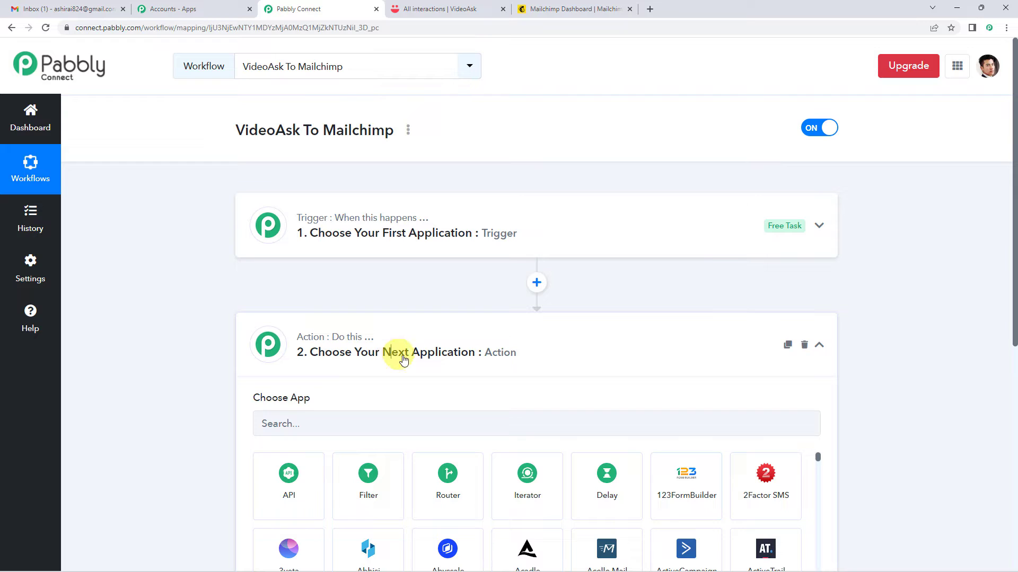
click(405, 358)
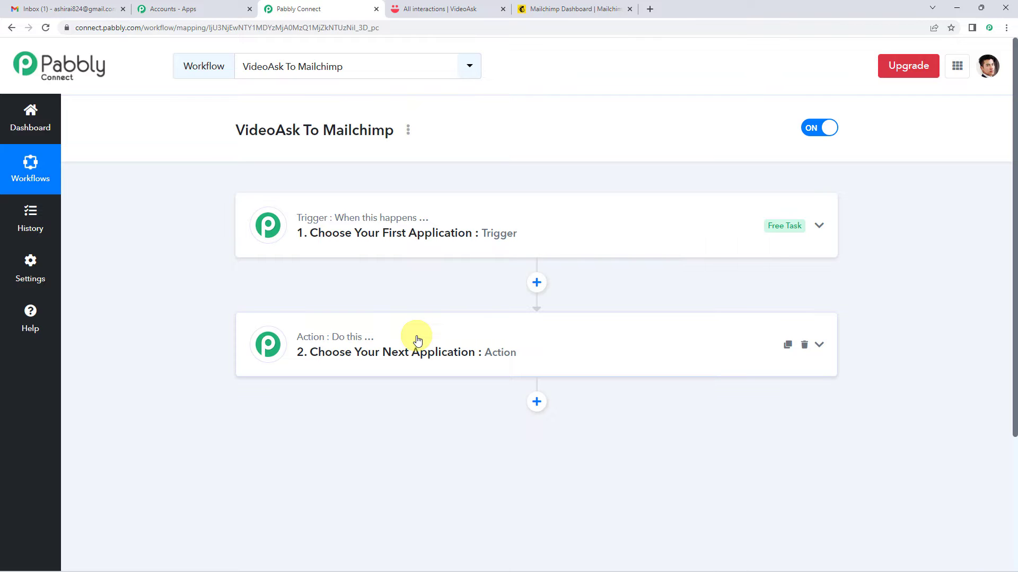
Search 'video', pick VideoAsk as the trigger app, and open its trigger event list.
click(416, 241)
click(366, 306)
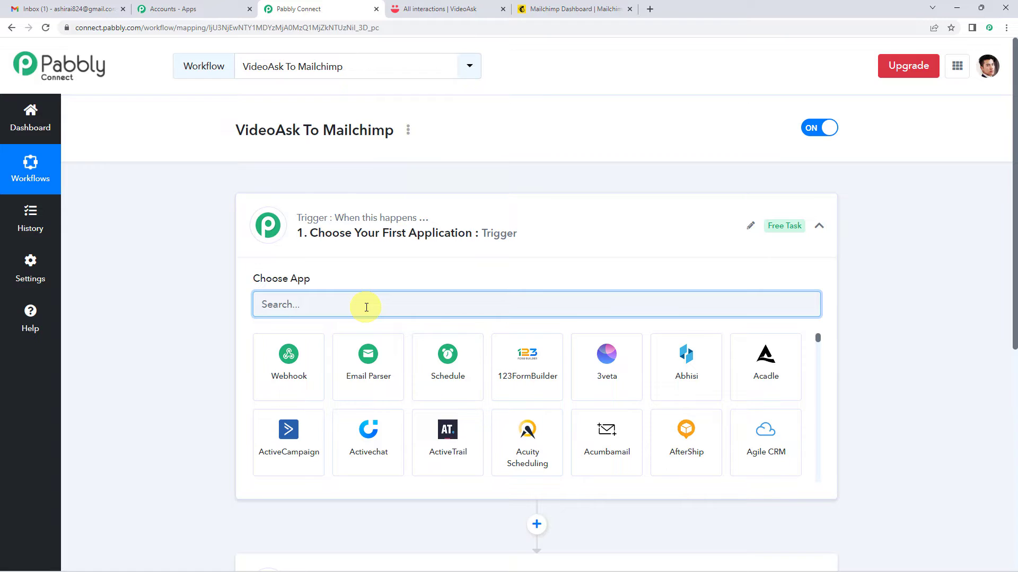
text(video)
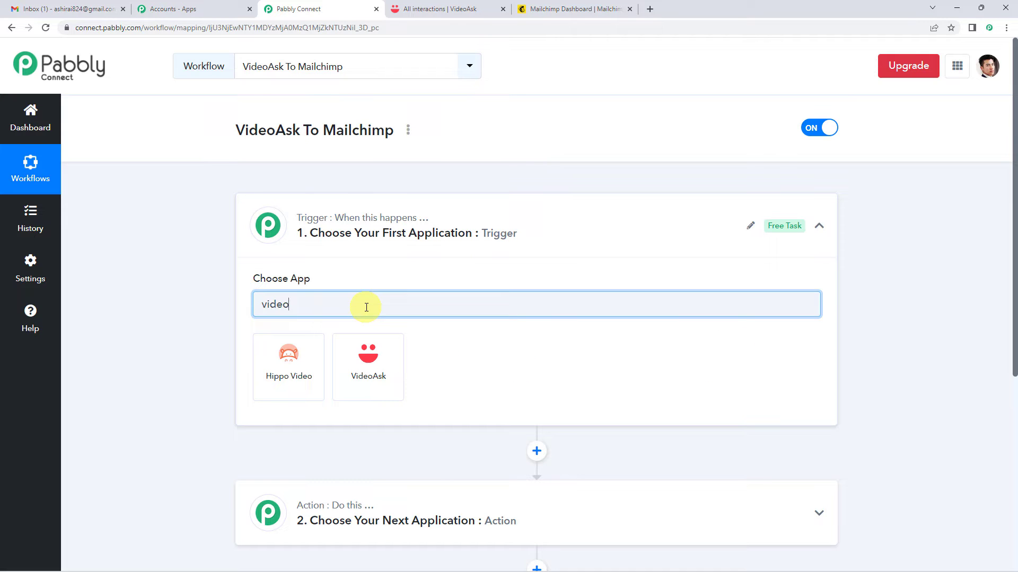
click(366, 349)
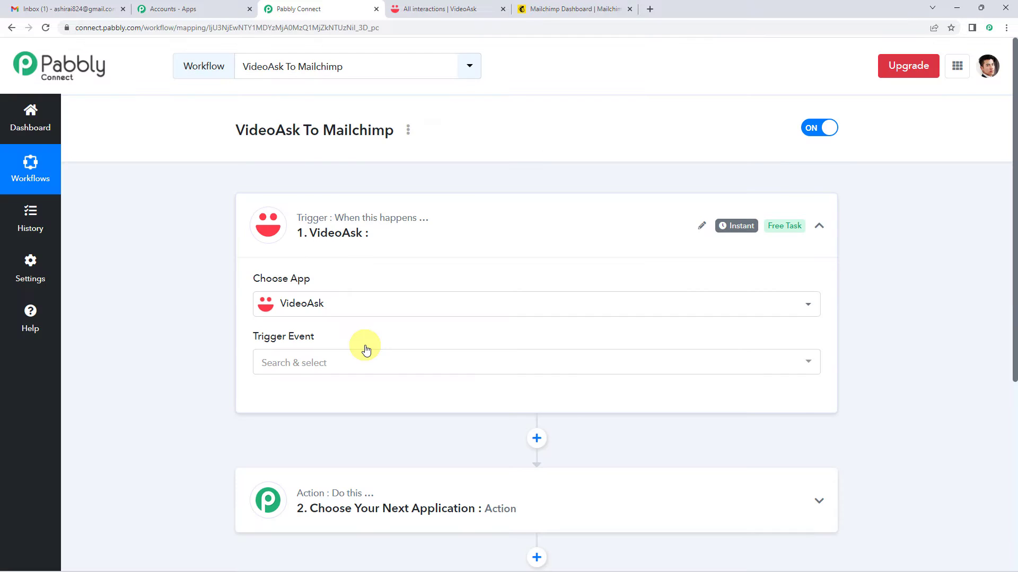
scroll(366, 349, down, 1)
click(332, 309)
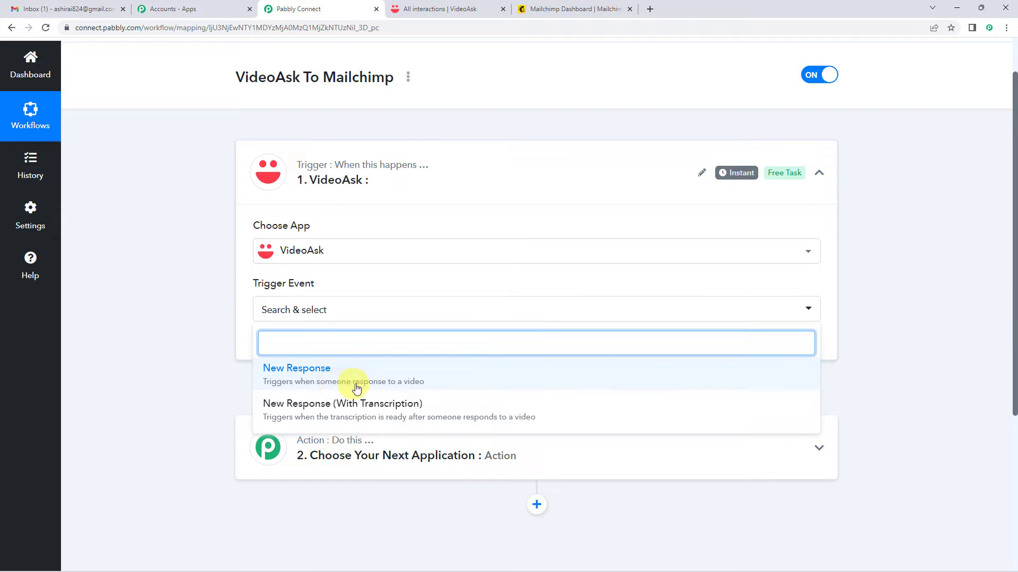
Choose New Response as the trigger event and authorize a new VideoAsk account connection.
click(418, 385)
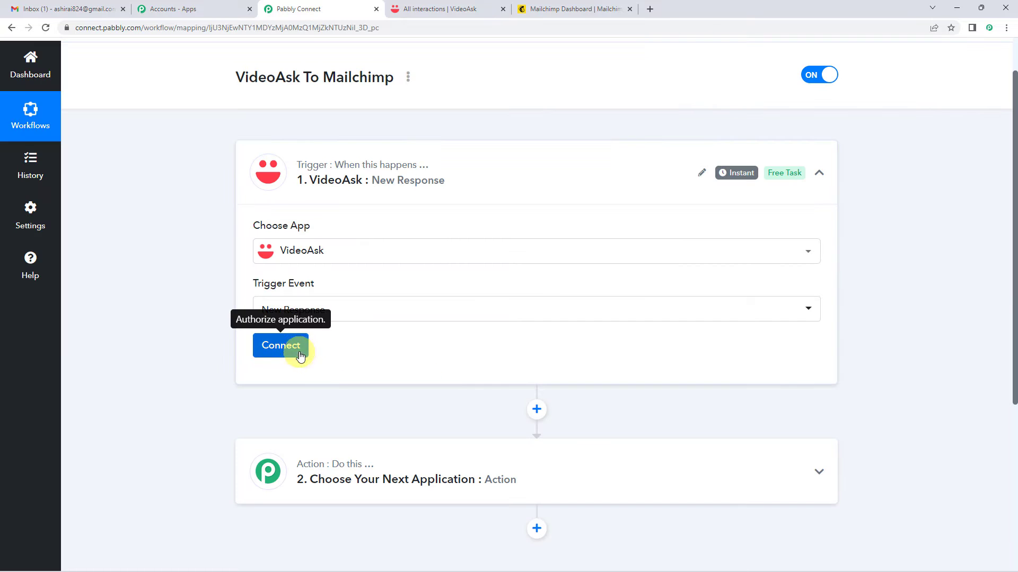
click(298, 351)
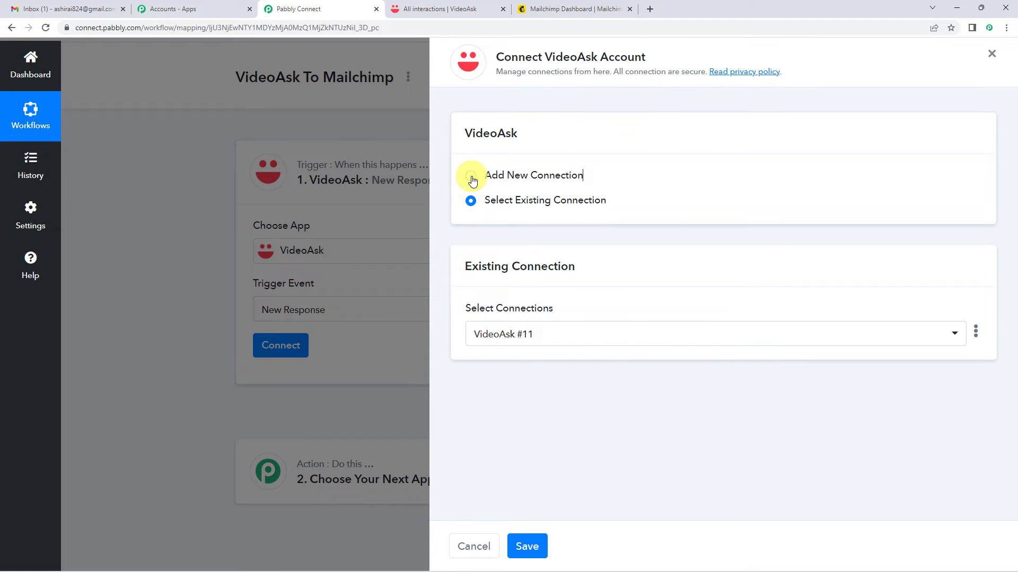
click(470, 176)
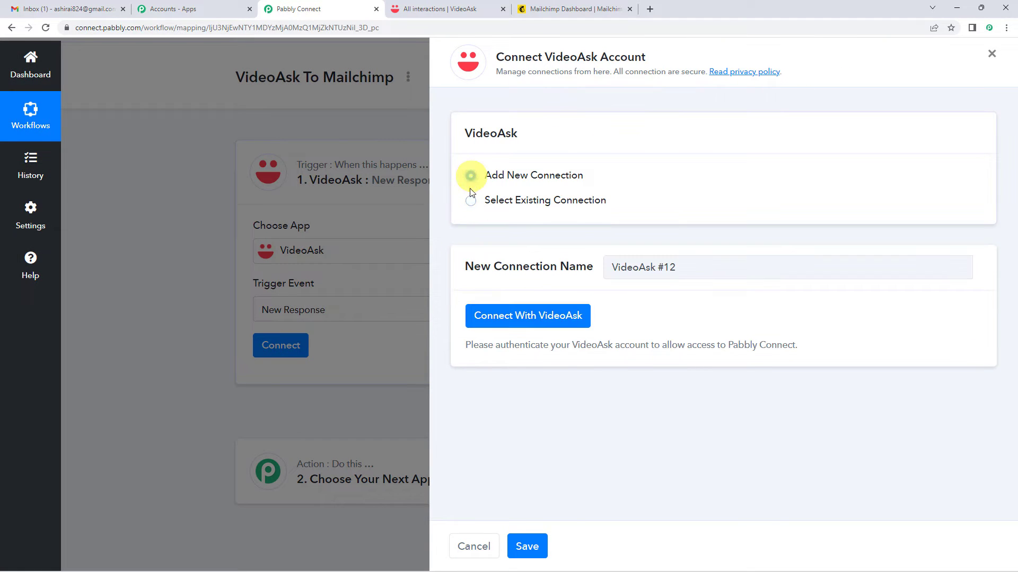
click(502, 324)
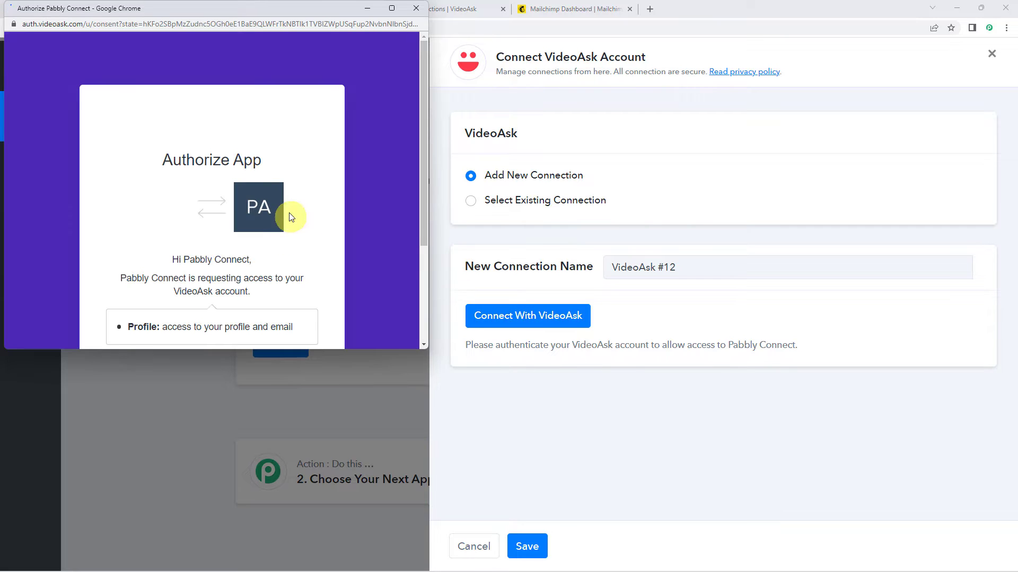
scroll(217, 225, down, 2)
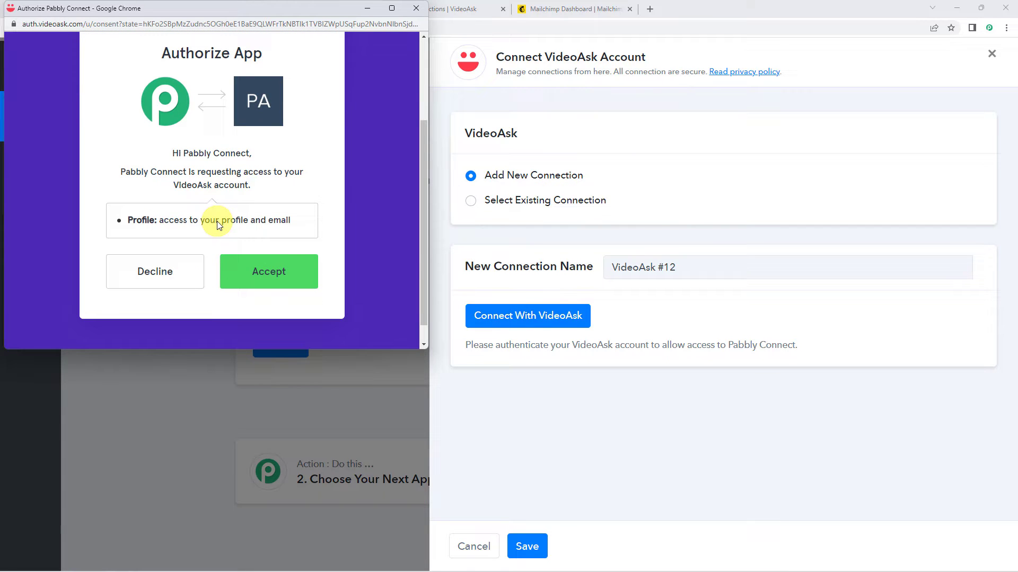
scroll(224, 151, down, 1)
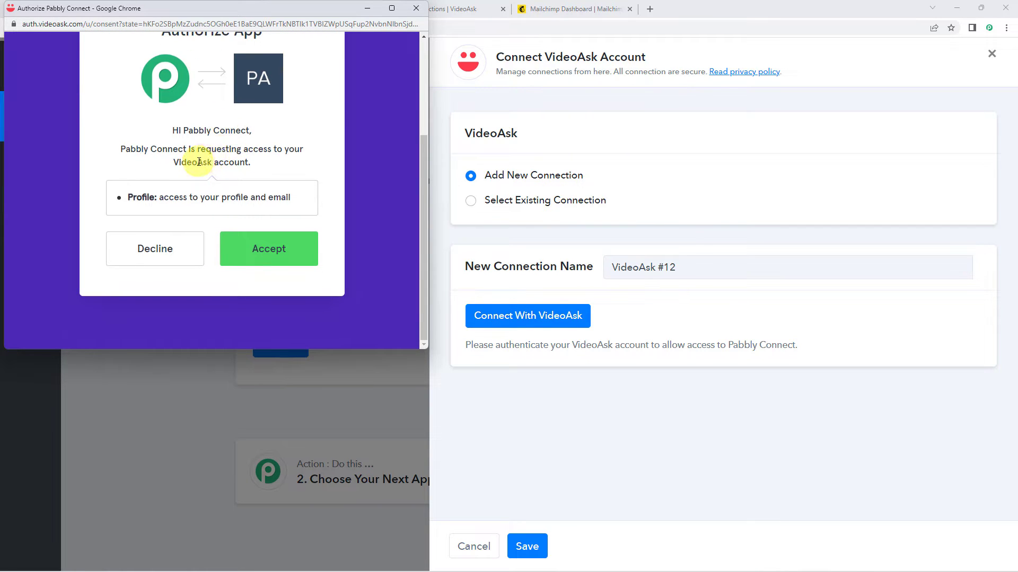
click(275, 259)
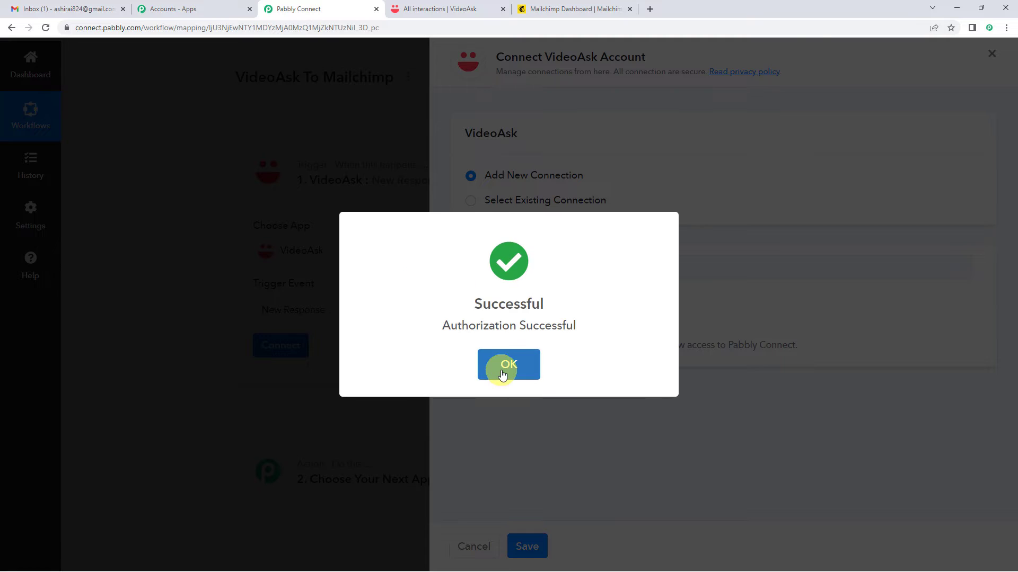
click(506, 366)
Look over the VideoAsk form list and check the VideoAsk interactions page for the form name.
scroll(366, 272, down, 3)
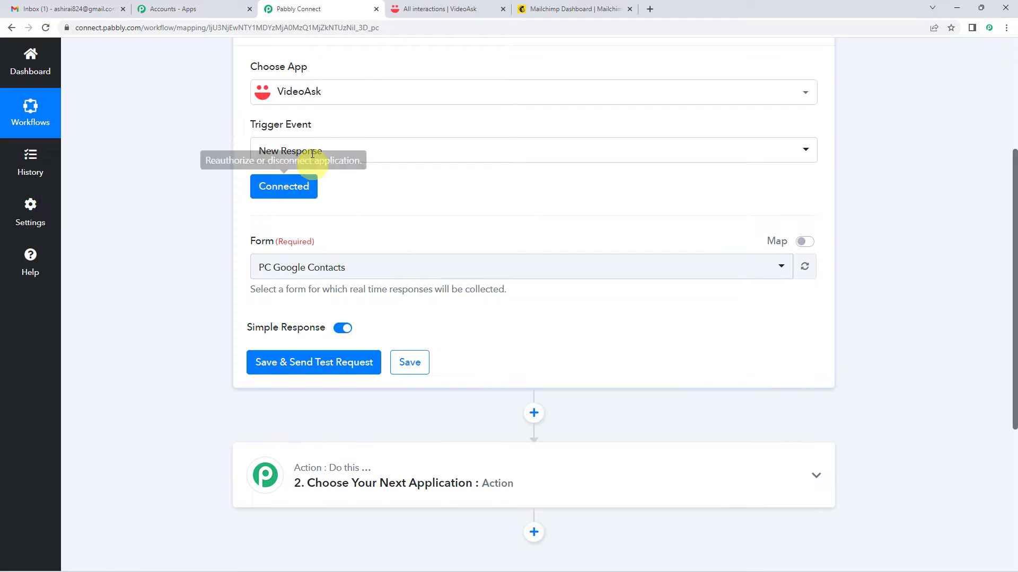
click(277, 271)
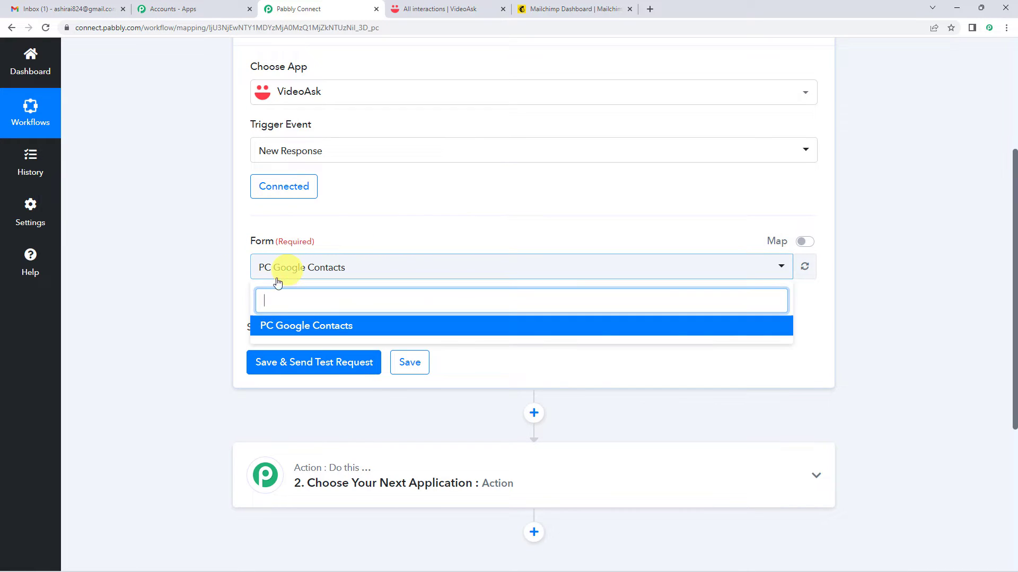
click(376, 240)
click(426, 9)
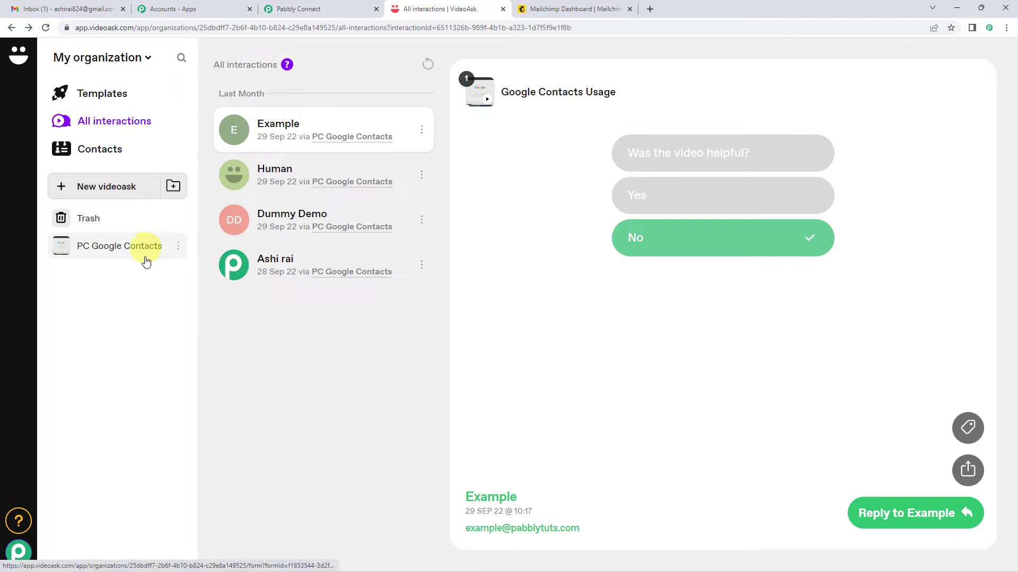
click(298, 9)
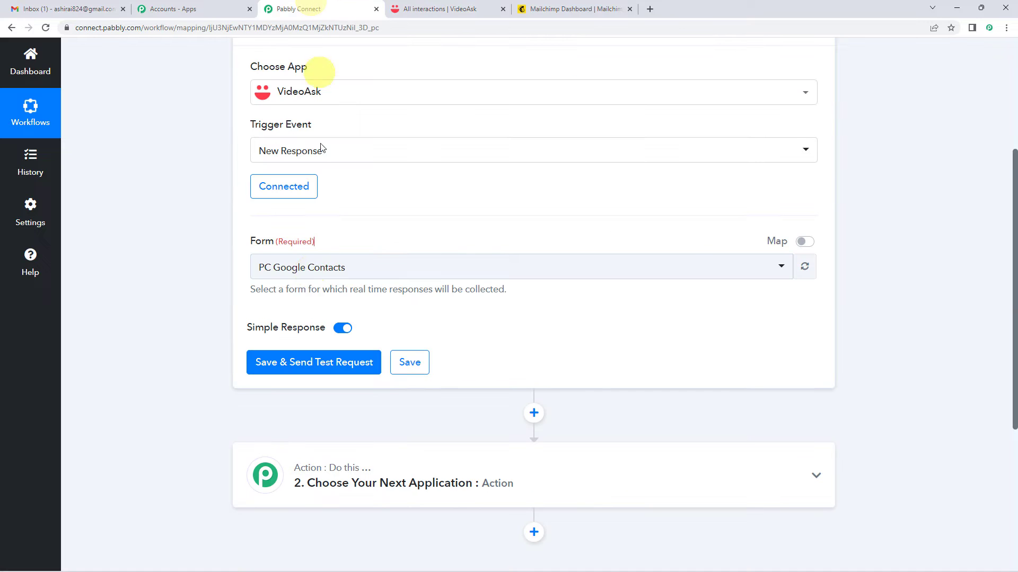
Select the 'PC Google Contacts' form and save the trigger to wait for a test response.
click(297, 267)
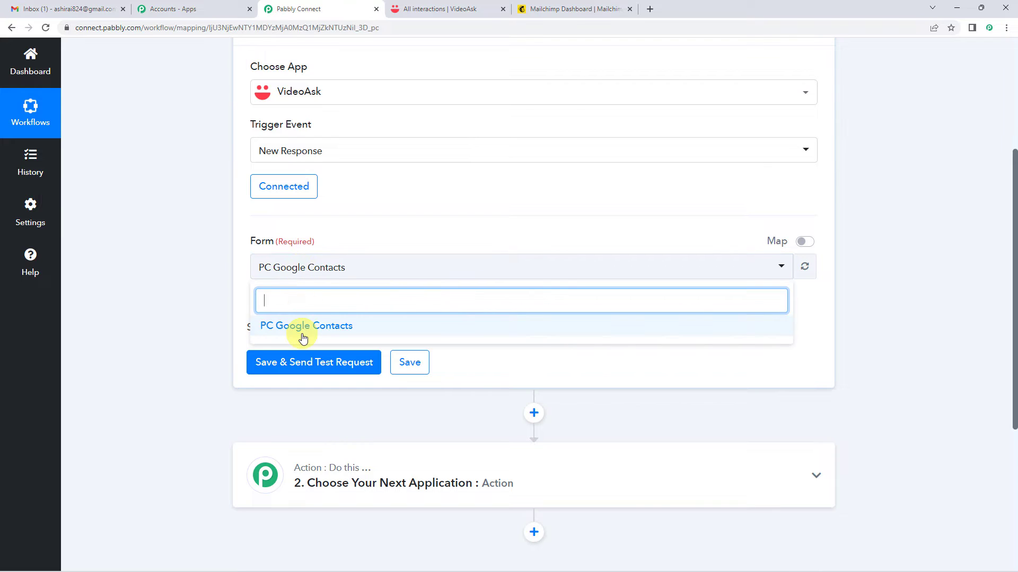
scroll(296, 325, down, 1)
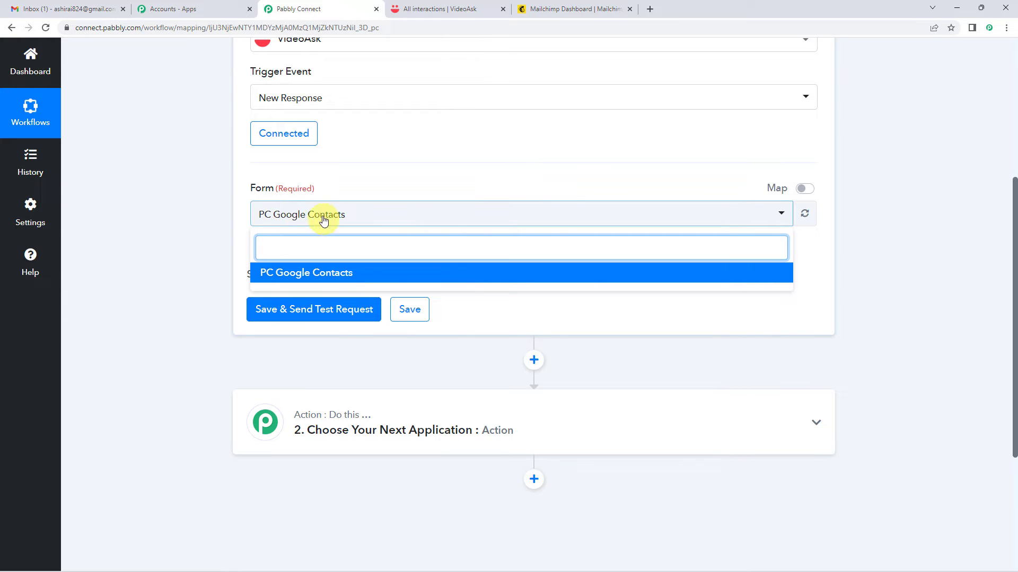
click(249, 217)
scroll(239, 212, up, 2)
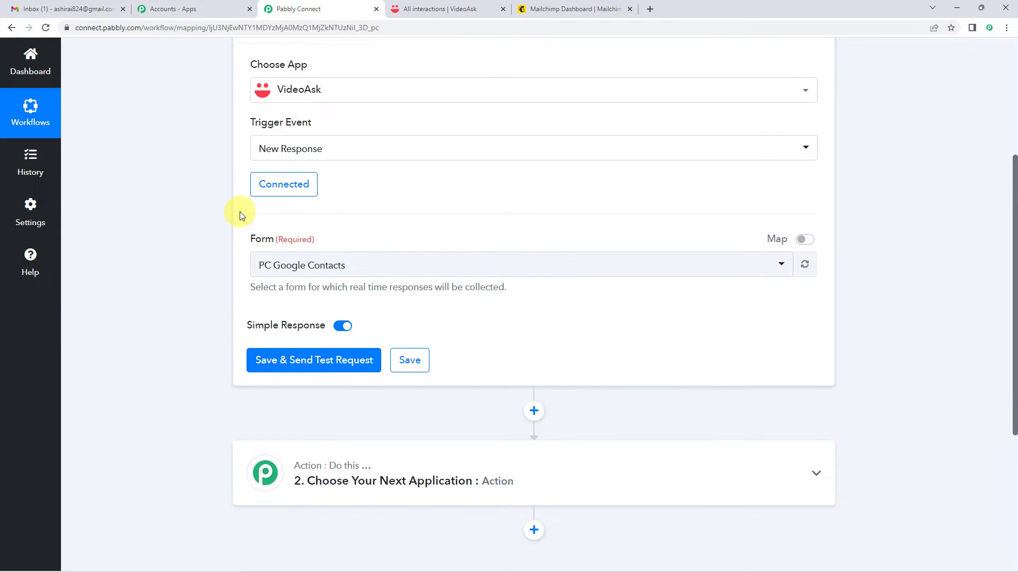
scroll(252, 291, down, 1)
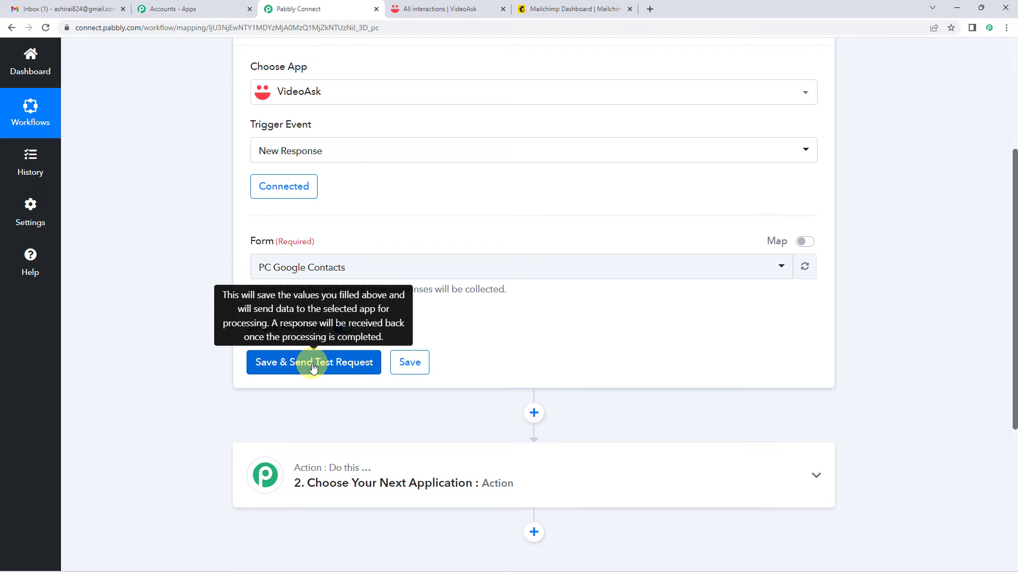
click(313, 366)
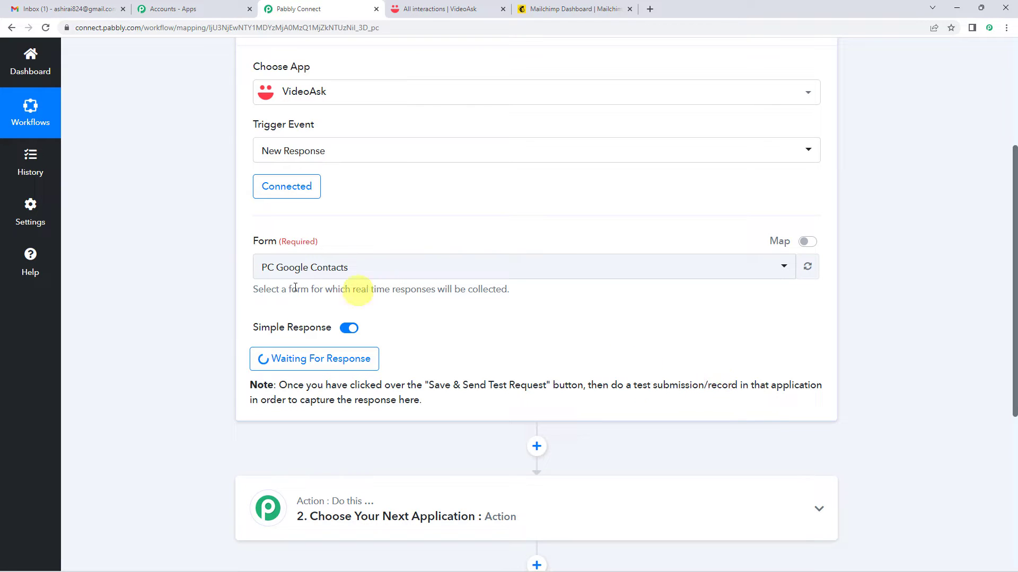
scroll(196, 308, up, 2)
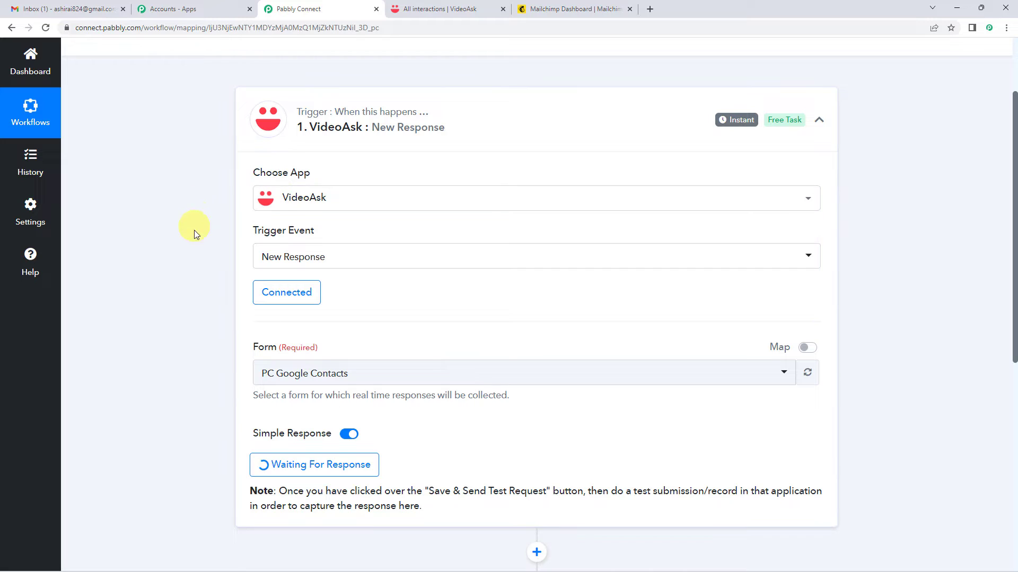
scroll(195, 284, down, 1)
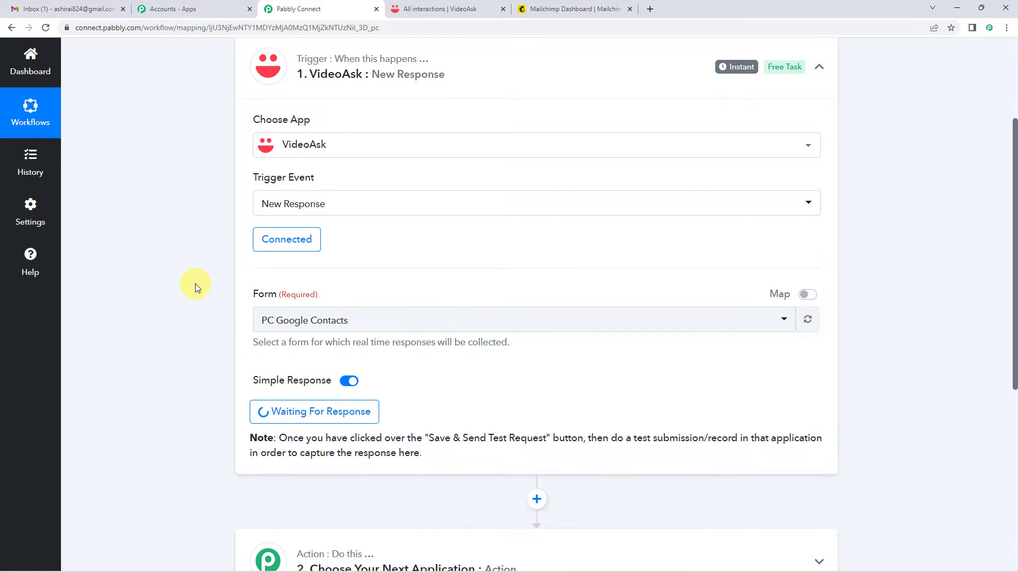
In VideoAsk, open the PC Google Contacts videoask and its Share & Embed options.
click(454, 8)
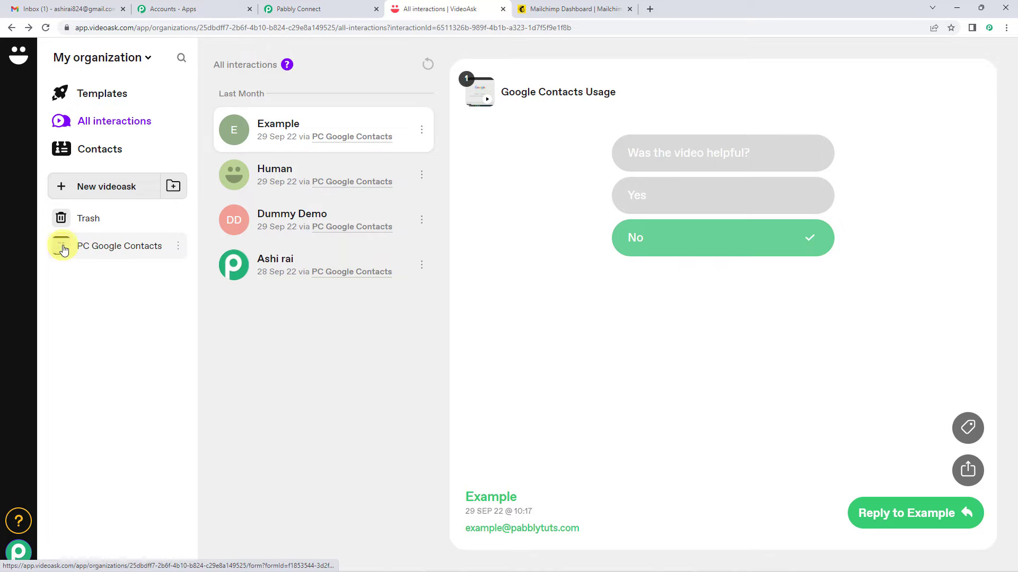
click(92, 253)
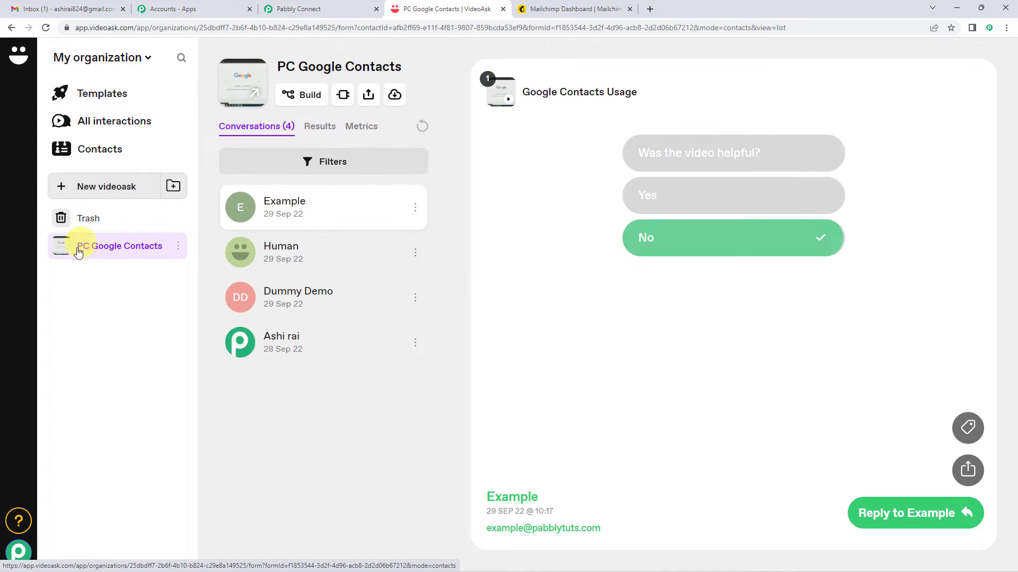
click(370, 100)
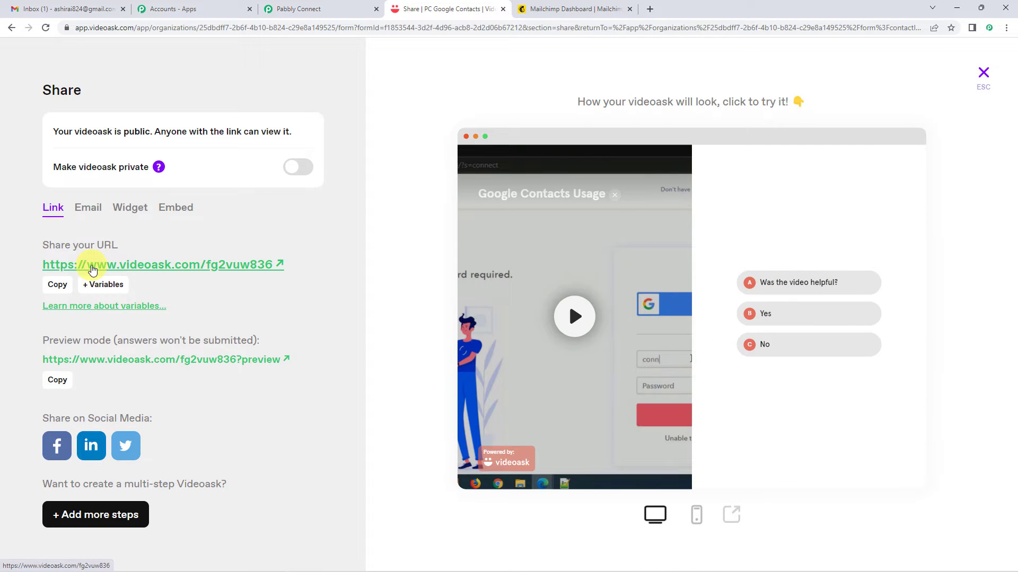
Submit a test answer through the public link, choosing Yes and entering the contact's email.
click(92, 270)
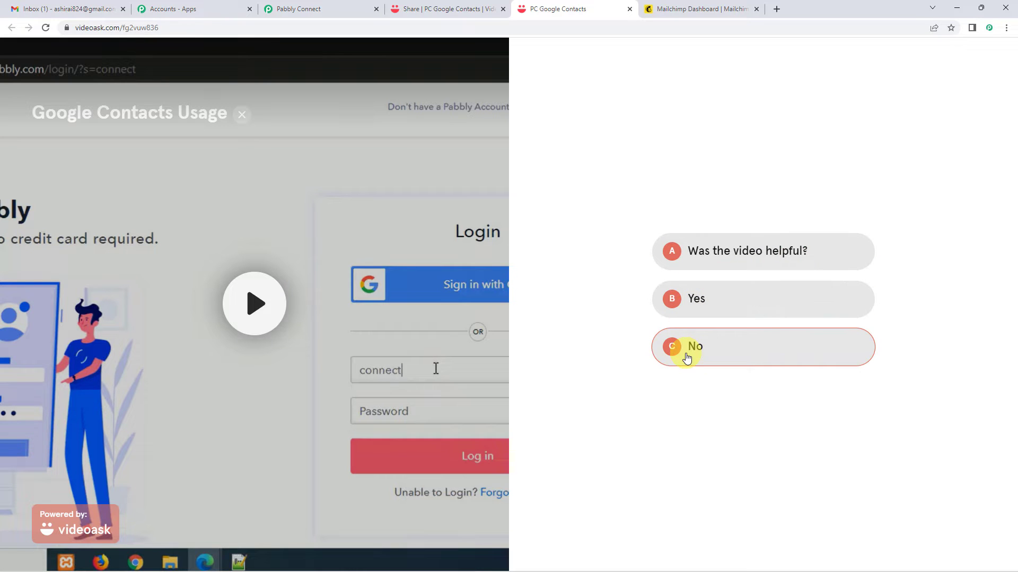
click(698, 306)
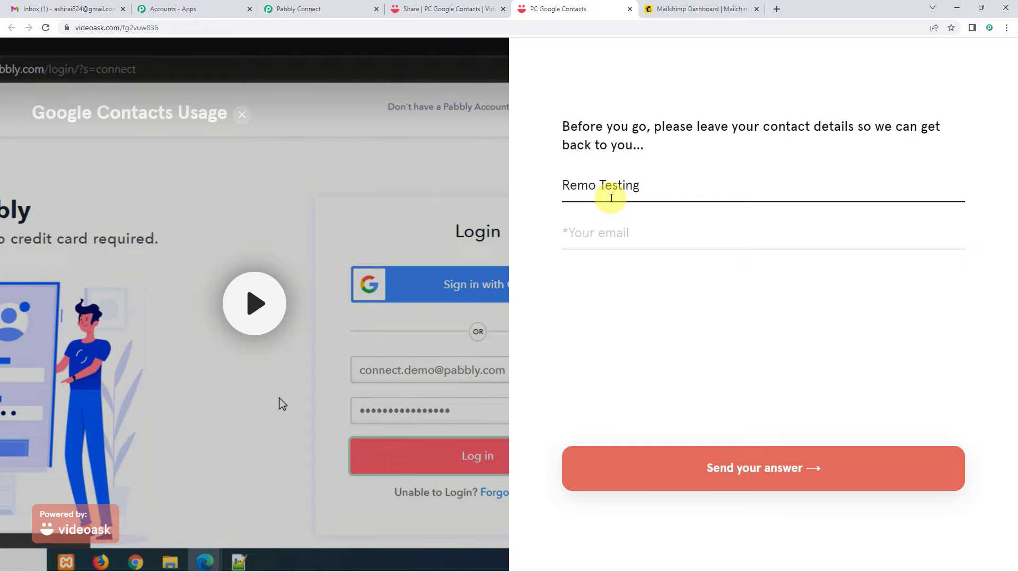
click(596, 239)
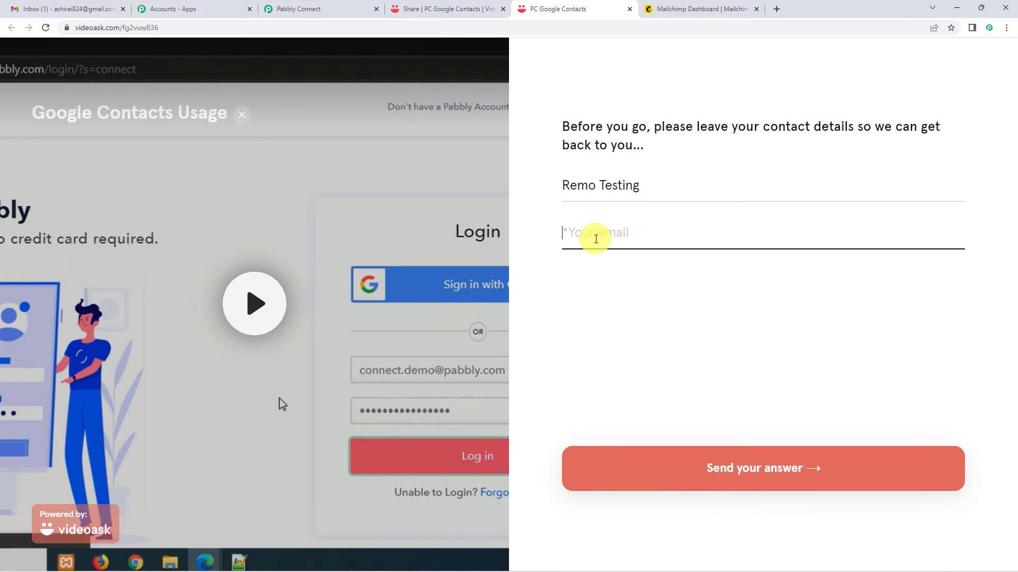
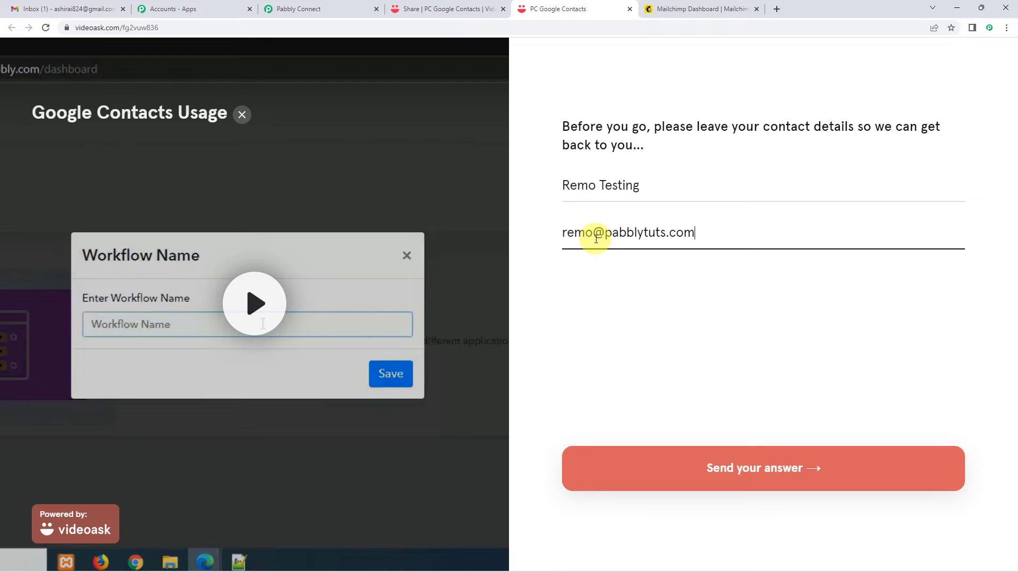
click(678, 471)
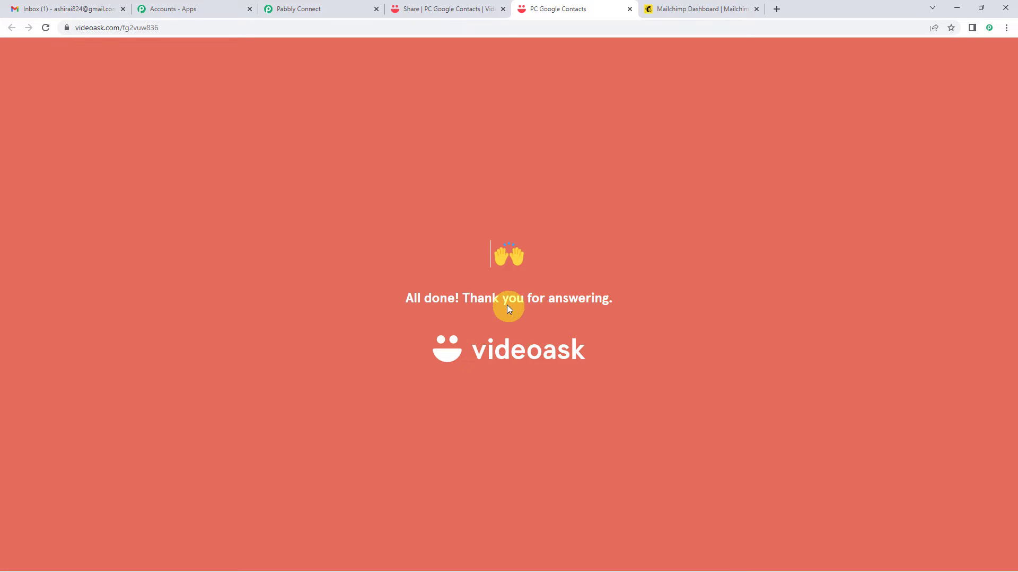
click(338, 7)
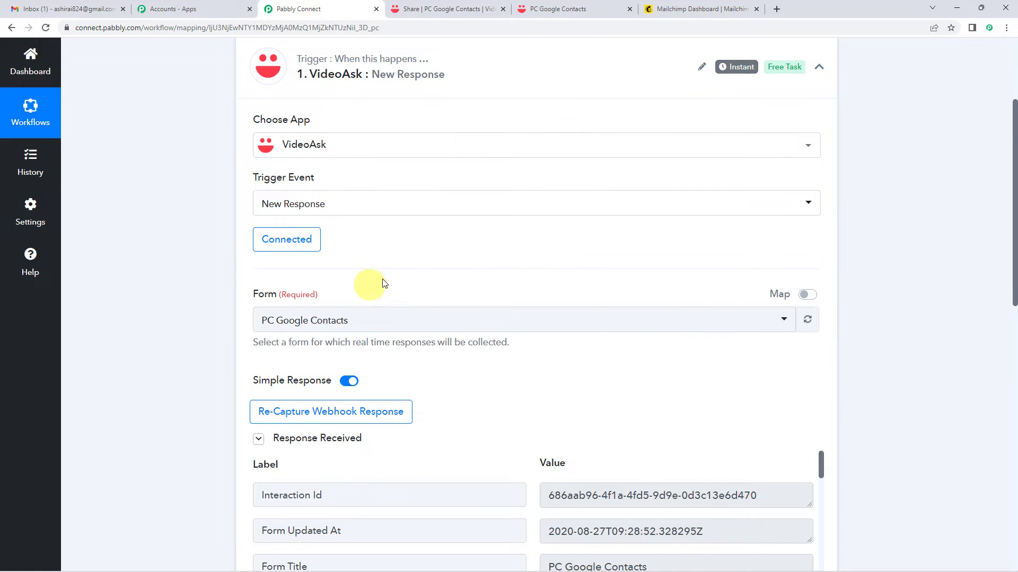
Scroll the Response Received data to confirm the name, email and Poll Option Content Yes.
scroll(178, 218, down, 6)
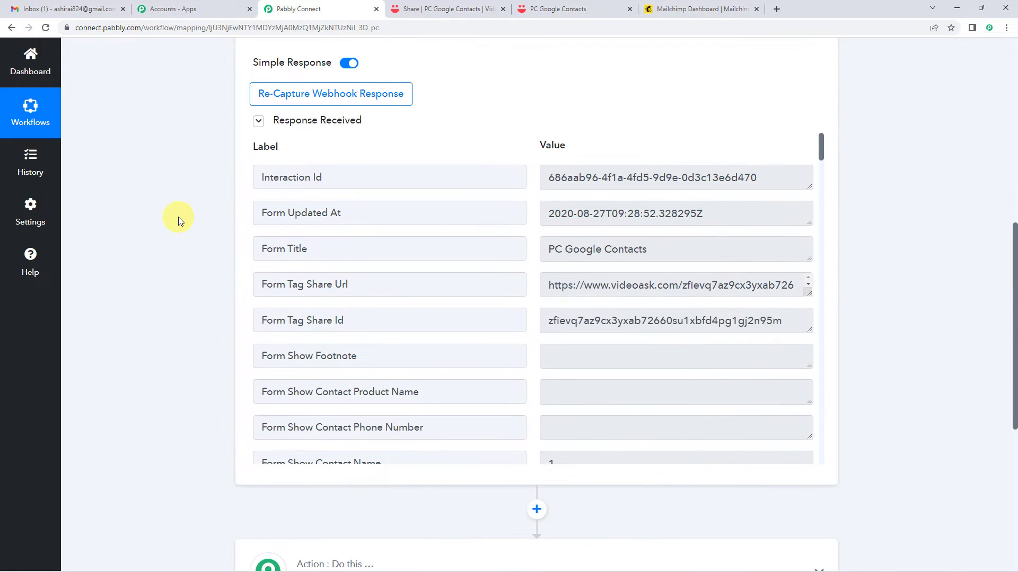
scroll(583, 244, down, 2)
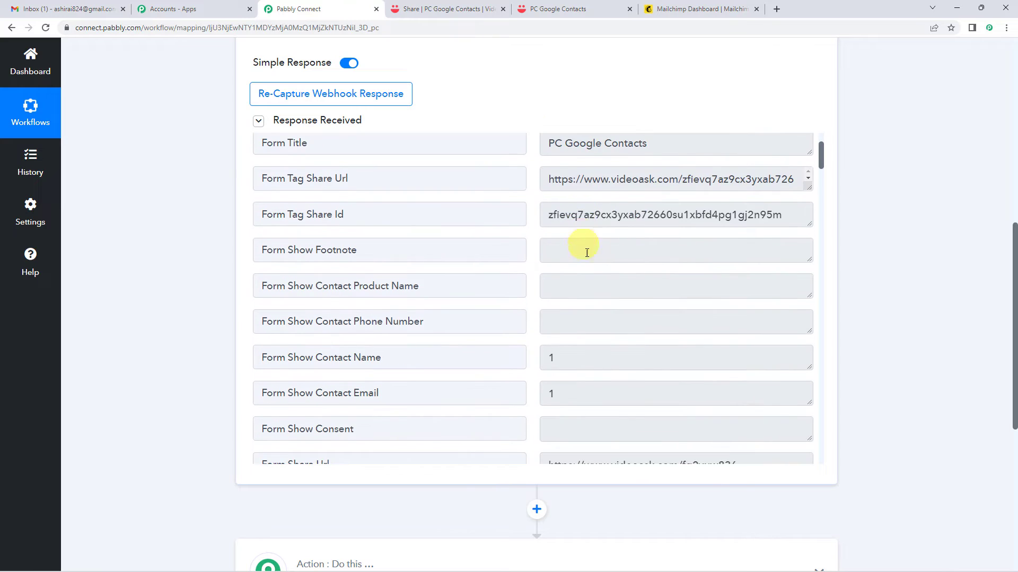
scroll(586, 253, up, 2)
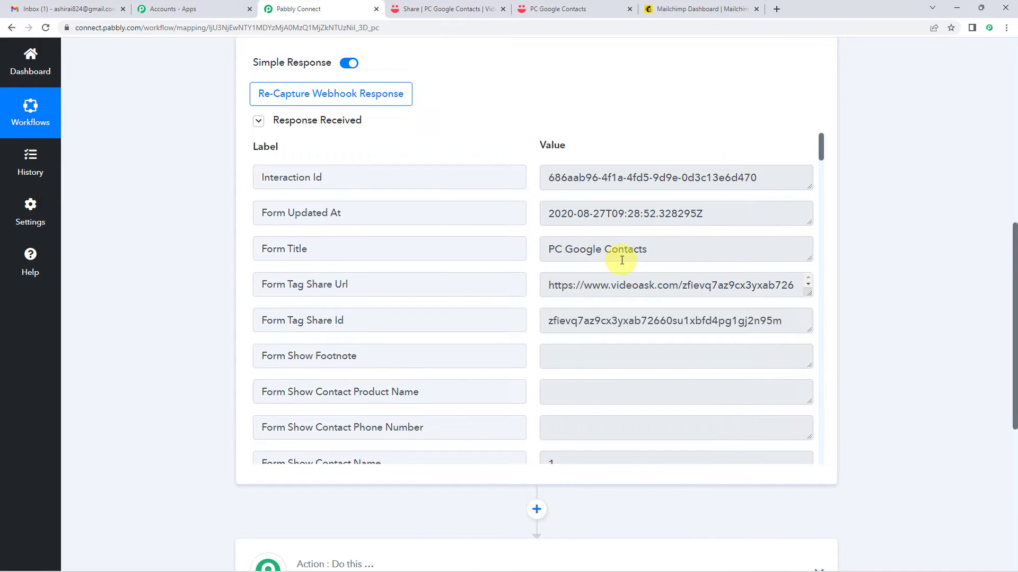
scroll(626, 276, down, 7)
scroll(624, 280, down, 10)
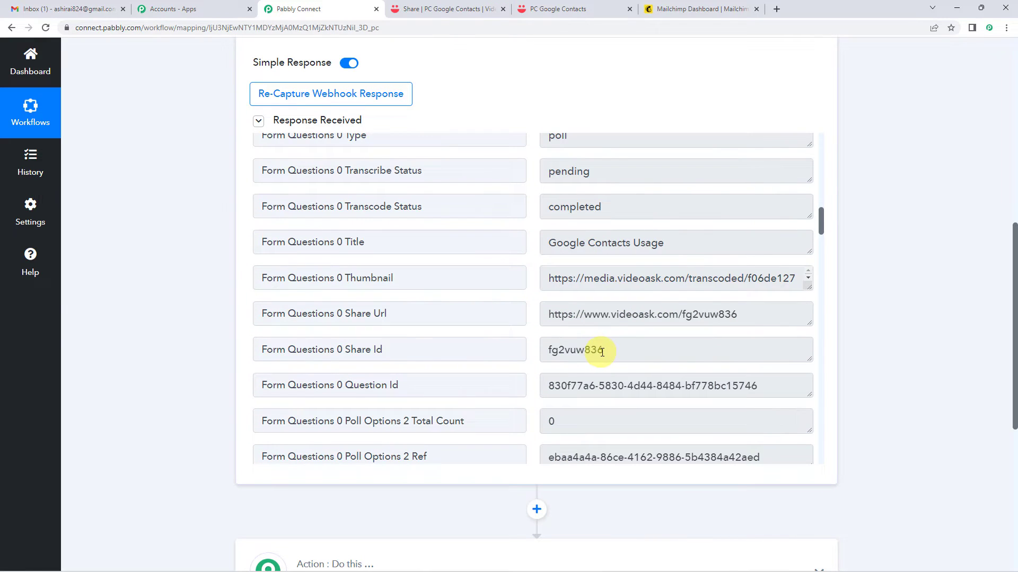
scroll(602, 309, down, 3)
scroll(602, 310, down, 10)
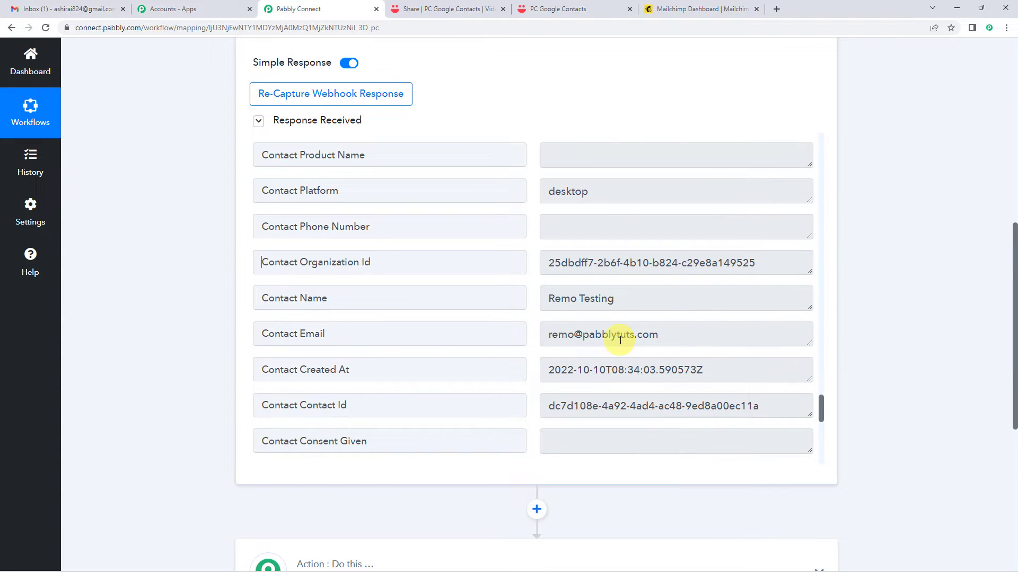
scroll(620, 341, down, 2)
scroll(159, 341, up, 1)
scroll(560, 339, down, 4)
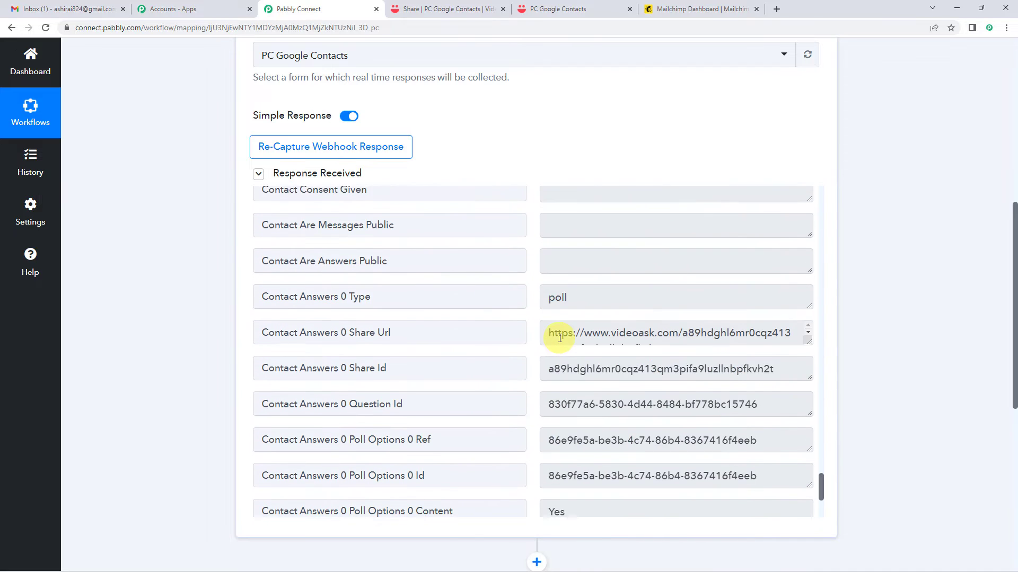
scroll(560, 338, down, 1)
scroll(556, 350, down, 2)
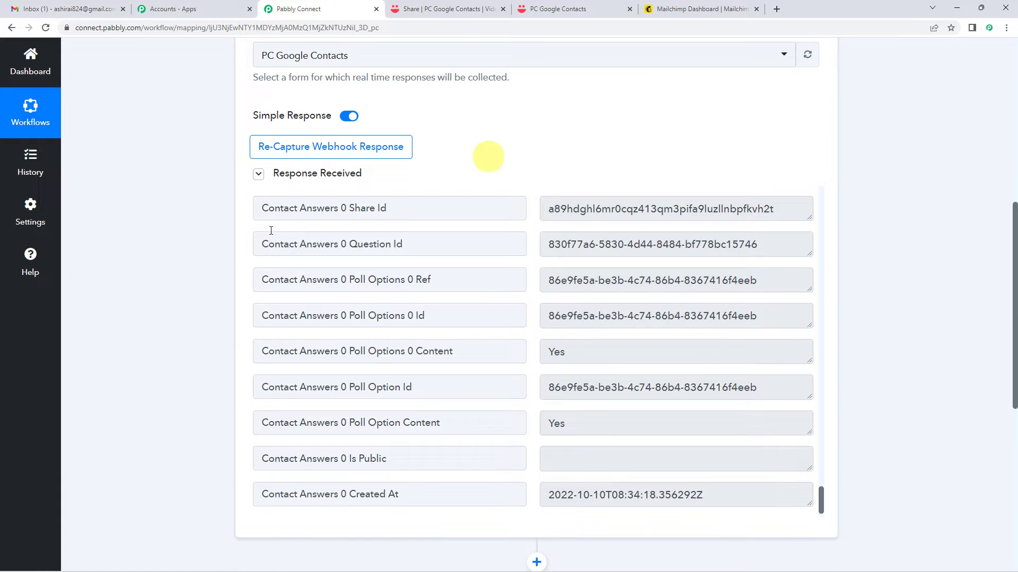
scroll(207, 362, up, 3)
scroll(568, 313, down, 2)
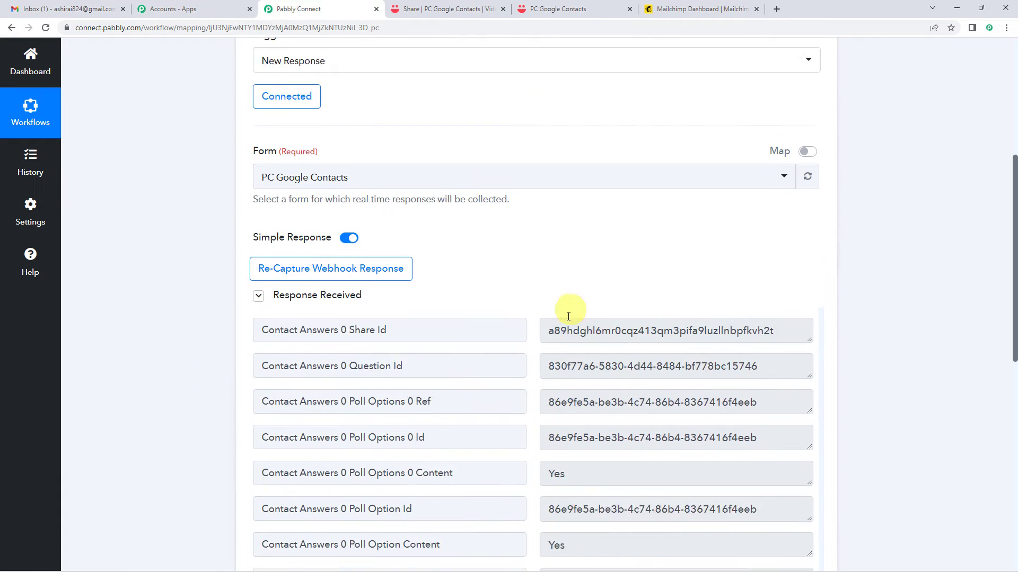
scroll(151, 339, up, 2)
scroll(152, 348, up, 2)
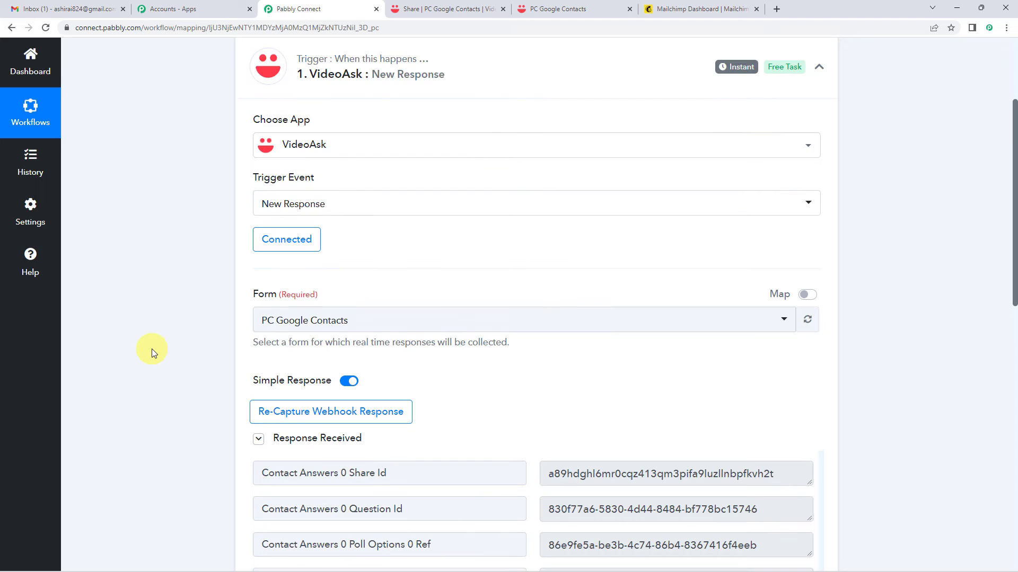
scroll(154, 336, up, 3)
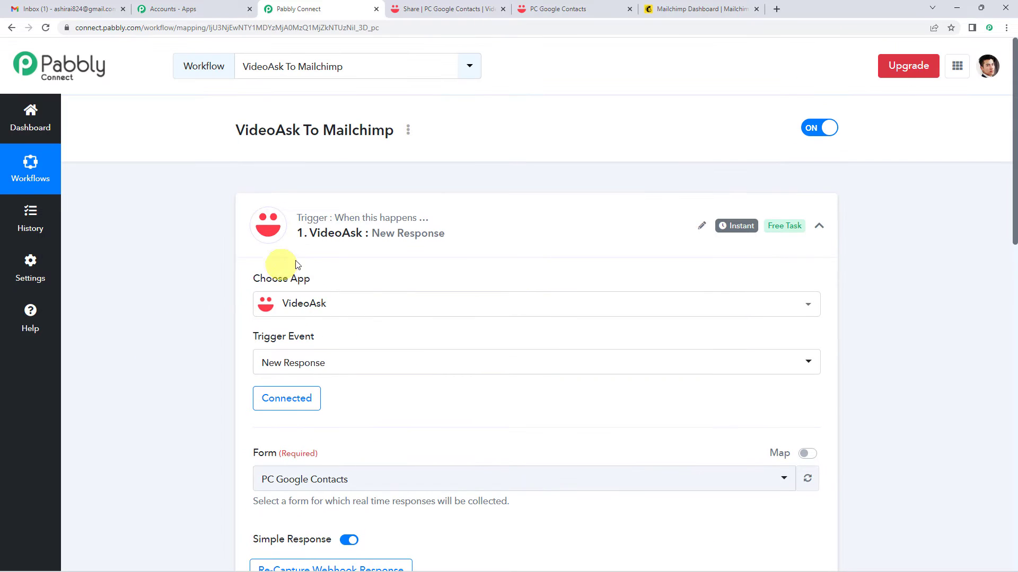
scroll(195, 265, down, 10)
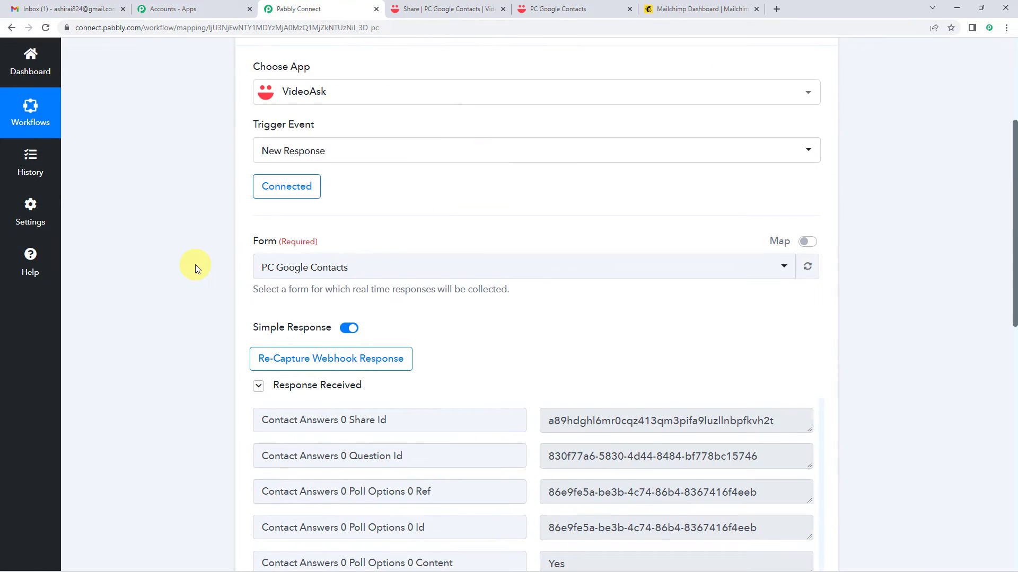
scroll(195, 265, down, 4)
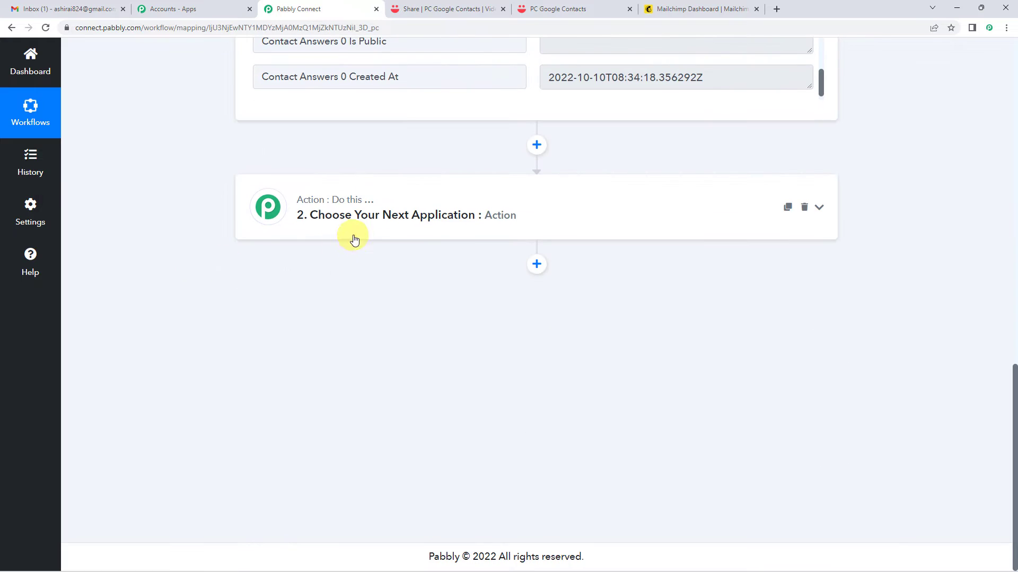
Set the action app to MailChimp with the Add New Member with Custom Fields event.
click(375, 224)
scroll(334, 238, down, 1)
click(311, 235)
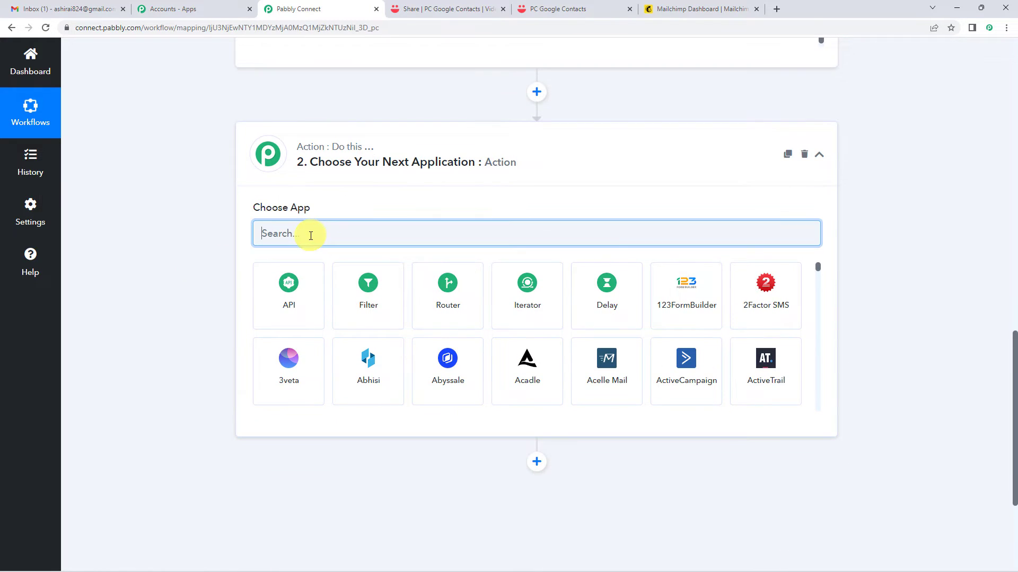
text(mailch)
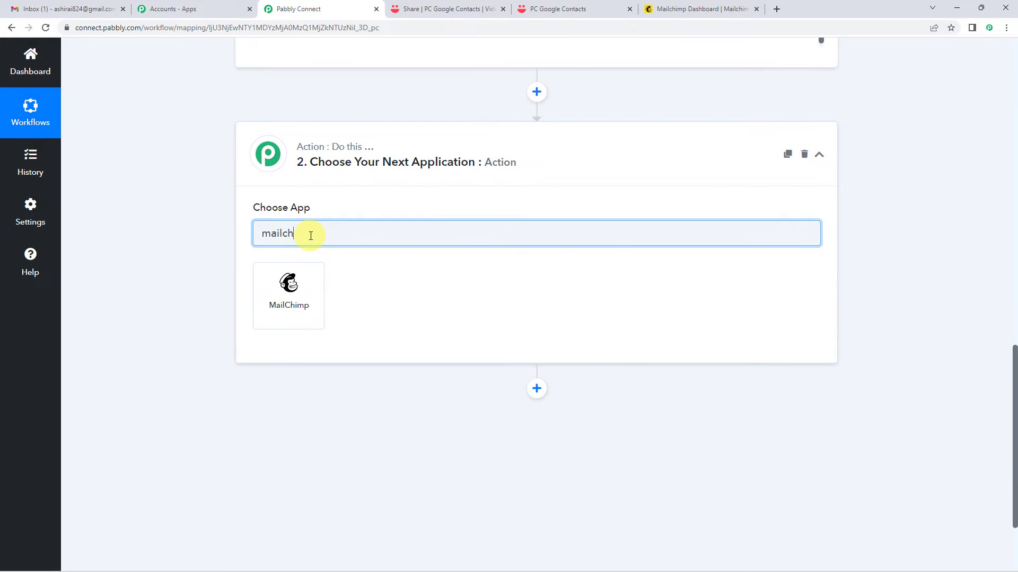
click(309, 277)
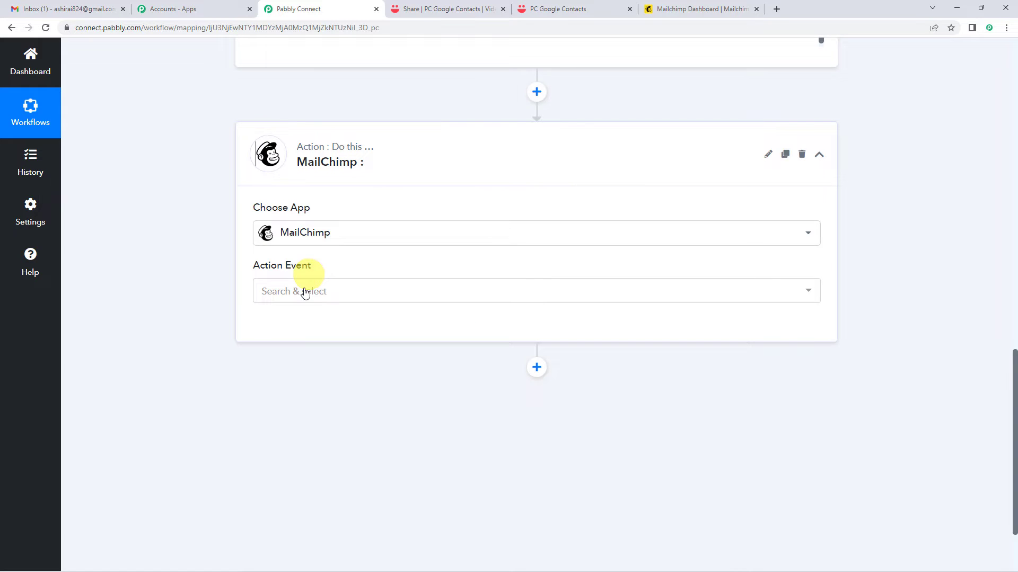
click(305, 293)
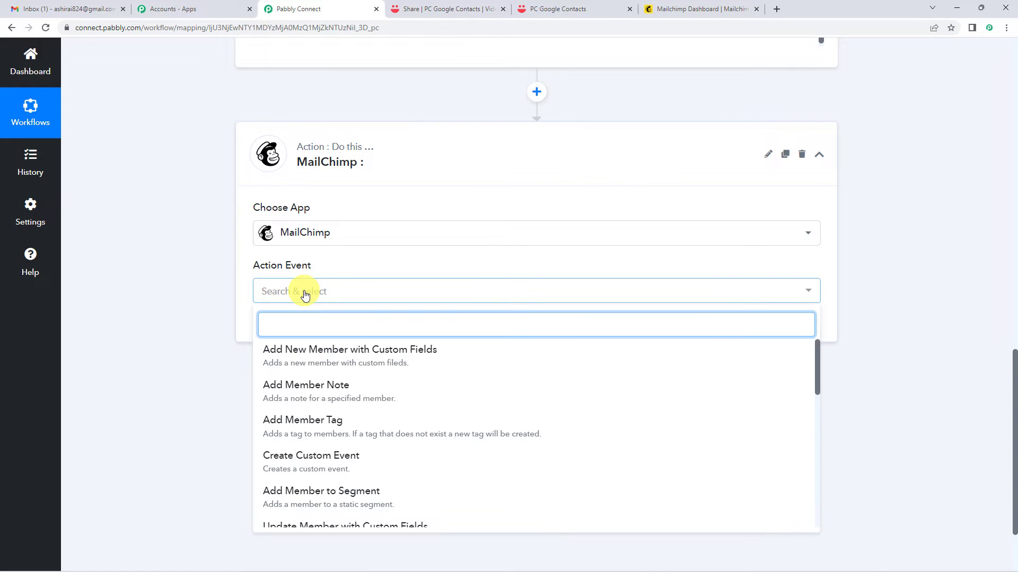
scroll(356, 297, down, 1)
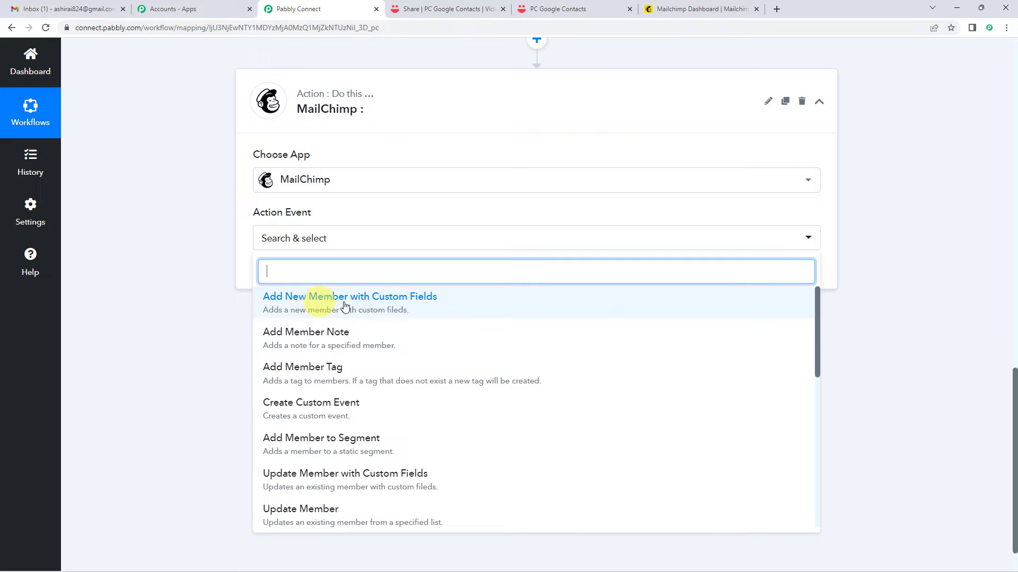
click(387, 302)
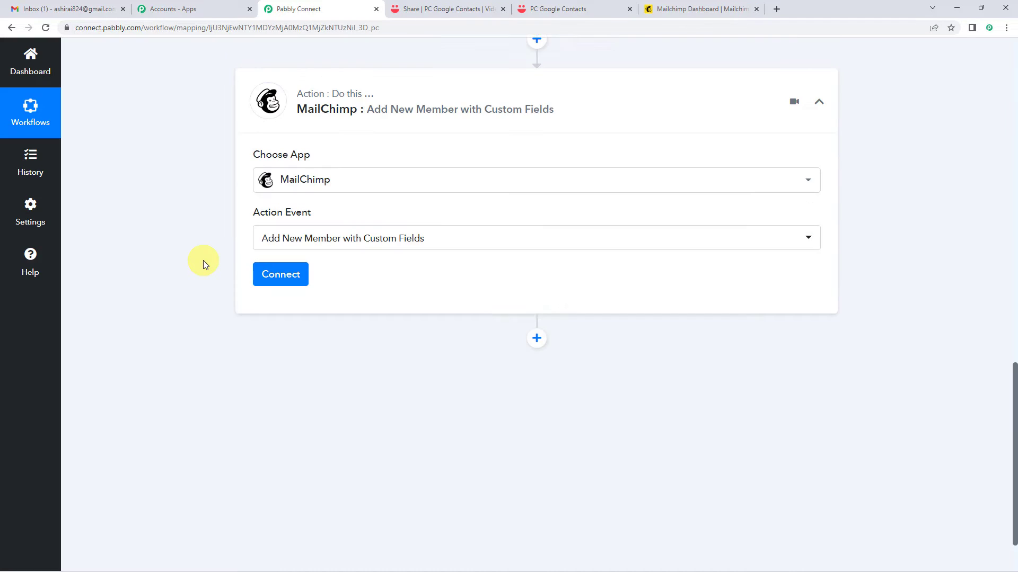
scroll(203, 261, up, 10)
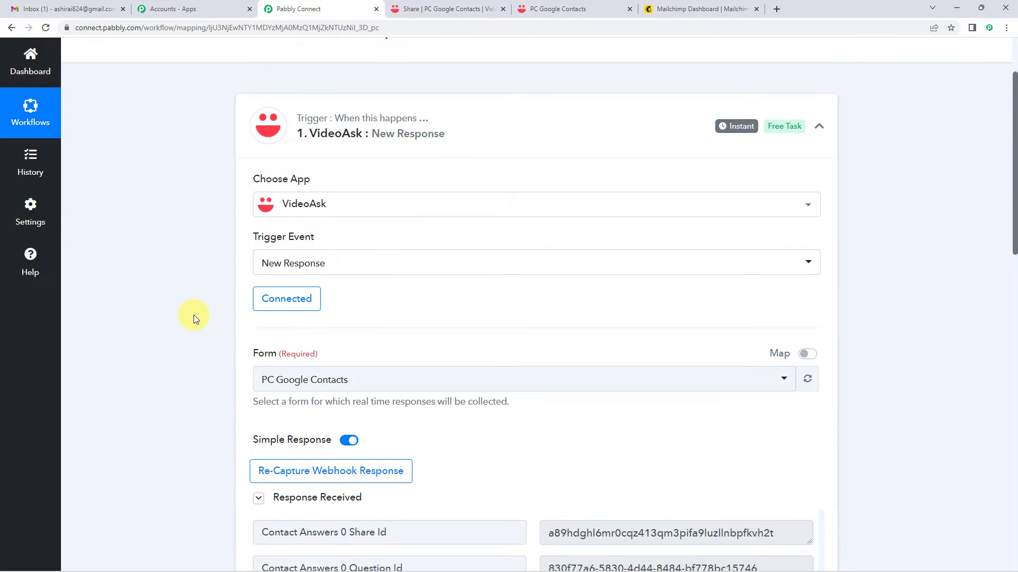
scroll(194, 317, down, 6)
scroll(193, 315, down, 9)
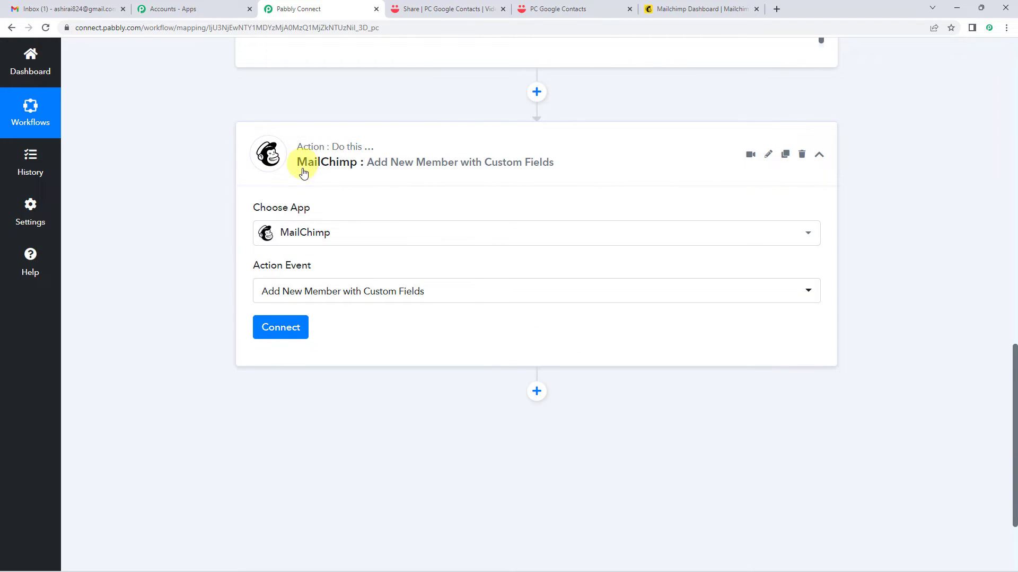
Start a new MailChimp connection, note the example data center us19, then go to the Mailchimp dashboard.
click(299, 330)
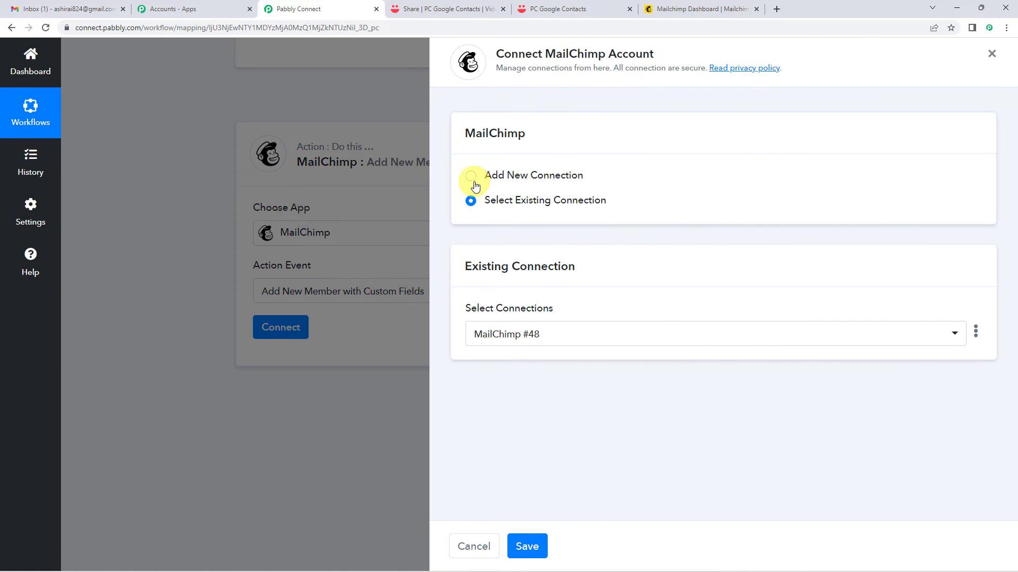
click(471, 178)
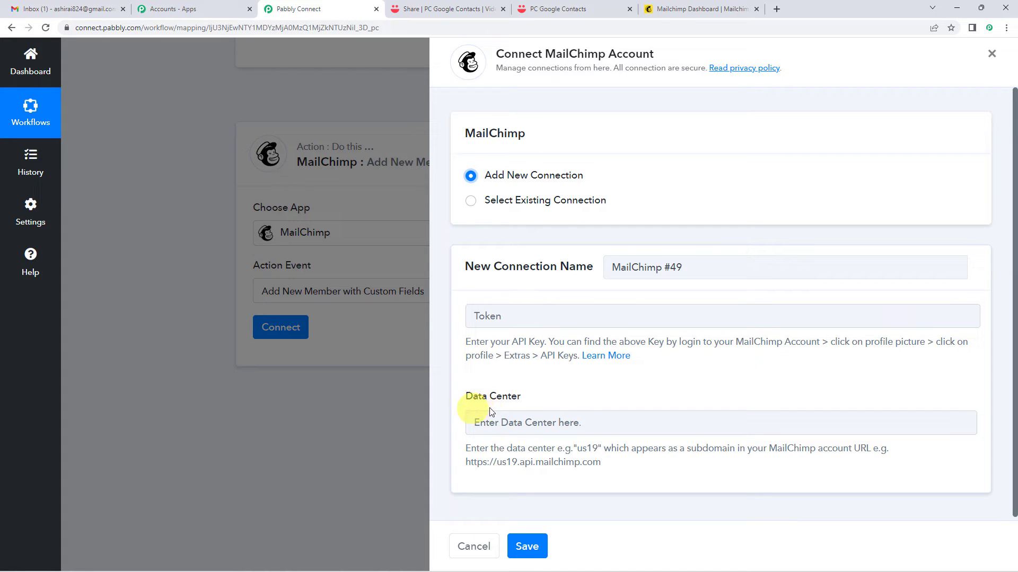
scroll(536, 402, down, 1)
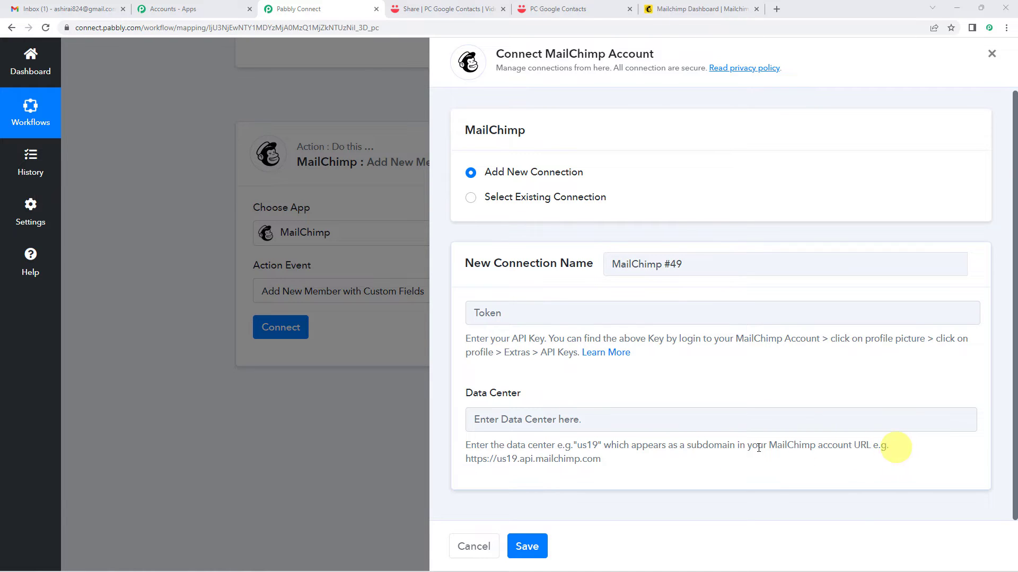
double_click(499, 460)
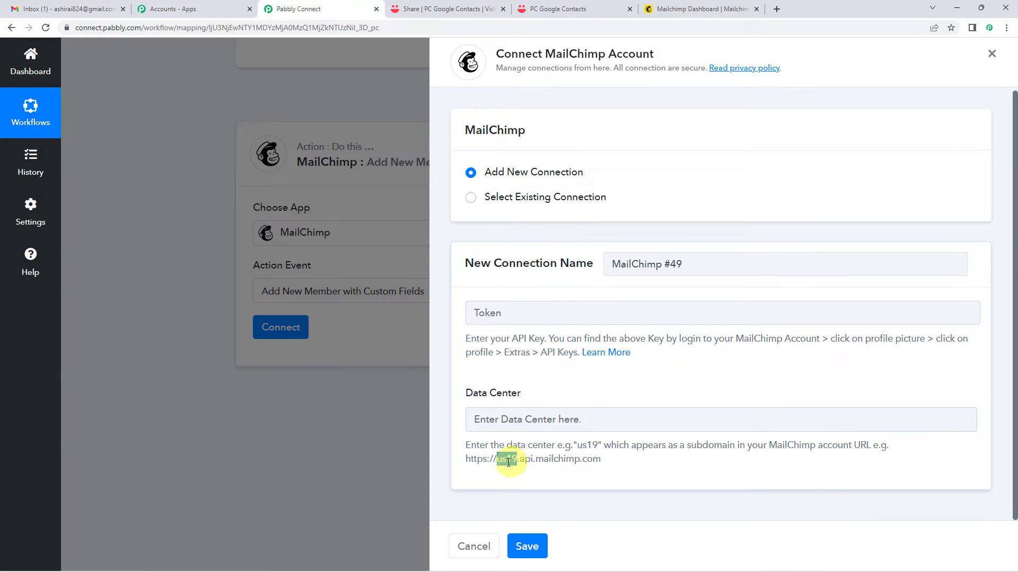
drag(515, 460, 521, 460)
click(567, 411)
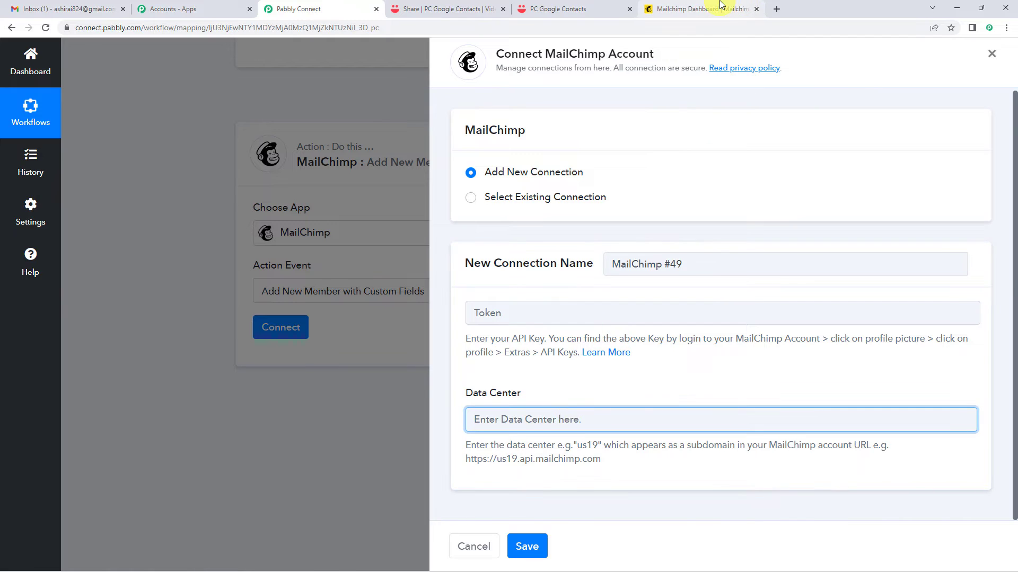
click(721, 7)
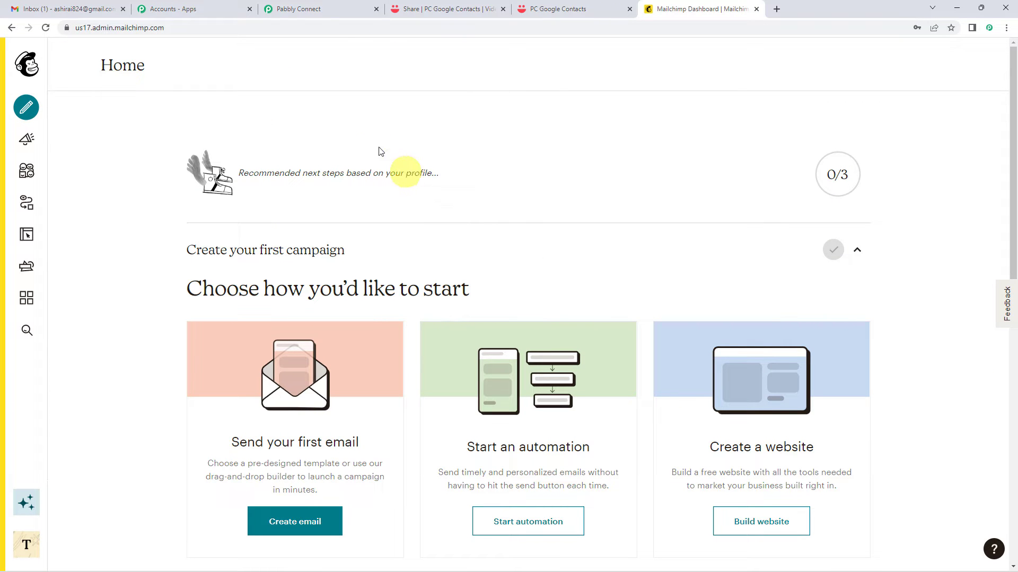
Read us17 from the Mailchimp web address and enter it as the connection's Data Center.
click(175, 32)
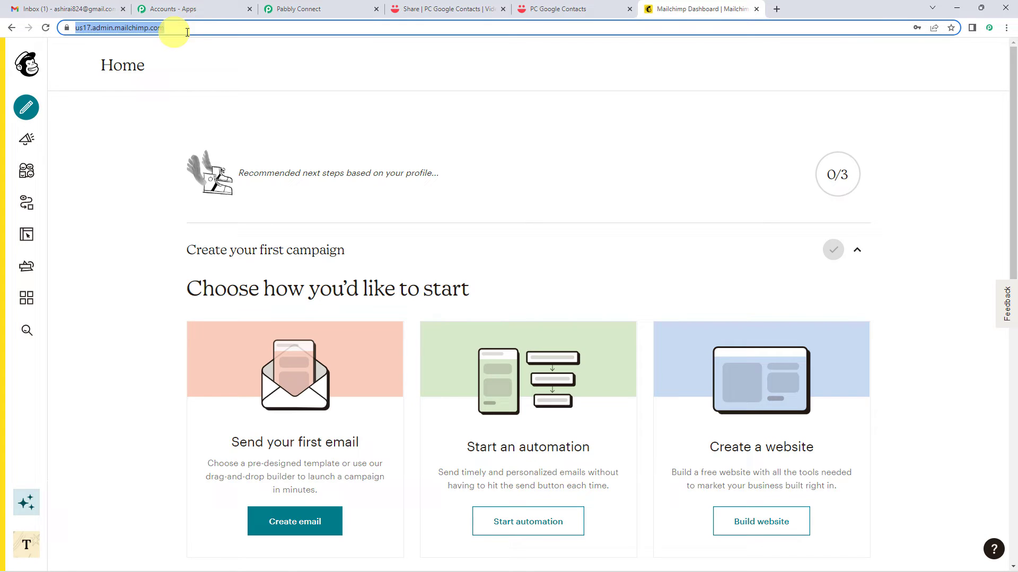
click(85, 31)
click(101, 30)
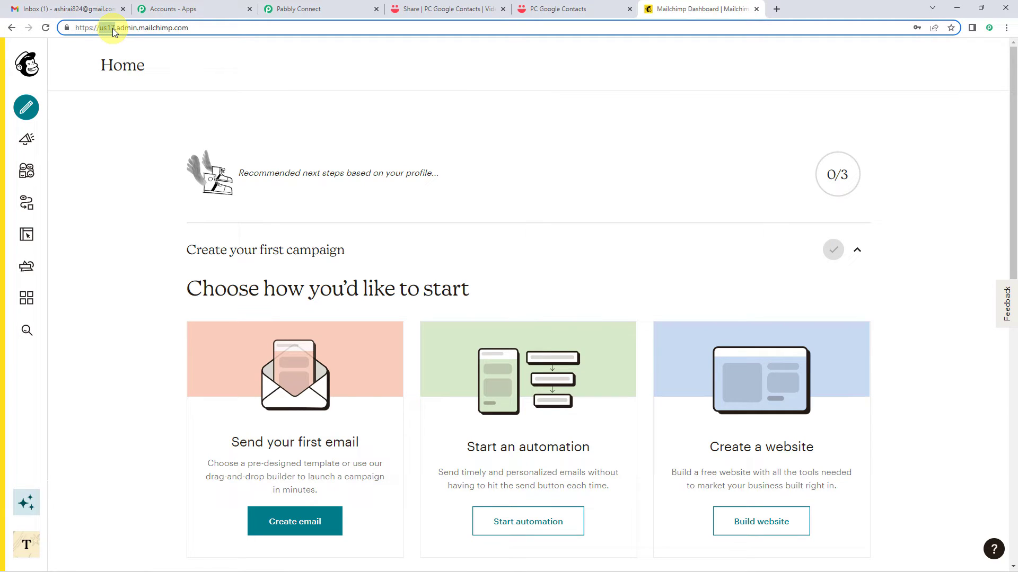
click(300, 9)
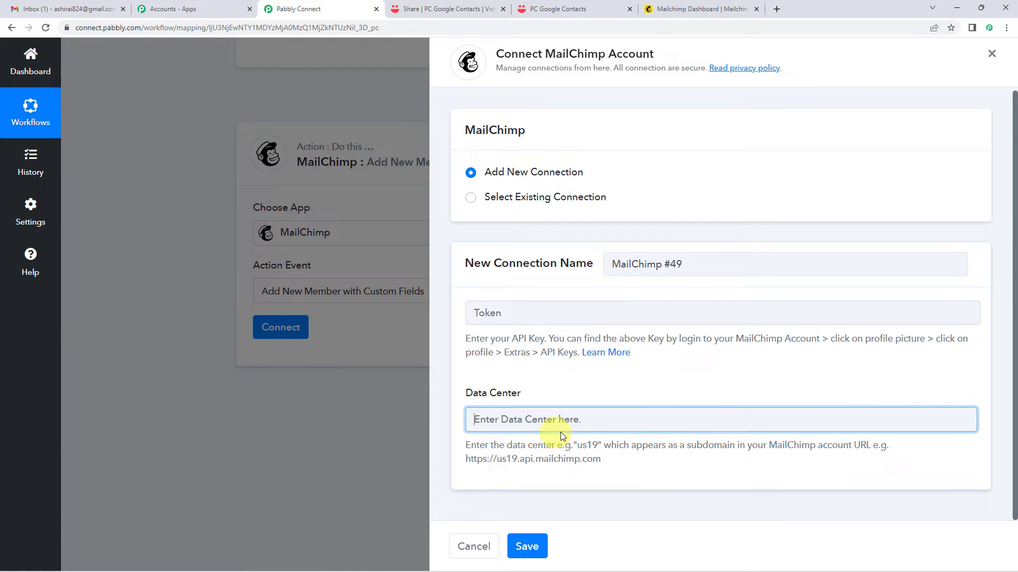
click(578, 445)
click(566, 419)
text(us17)
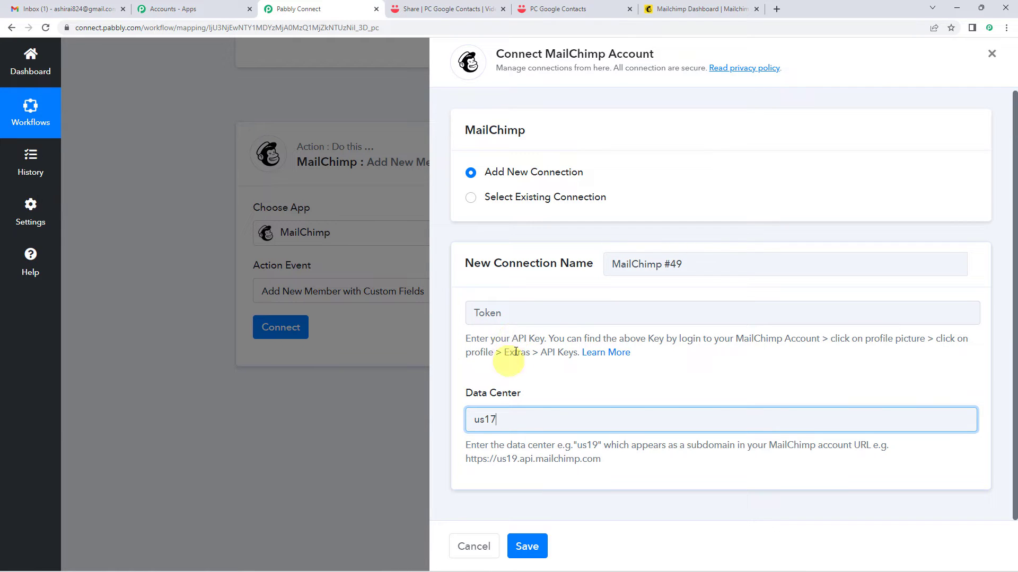
click(678, 7)
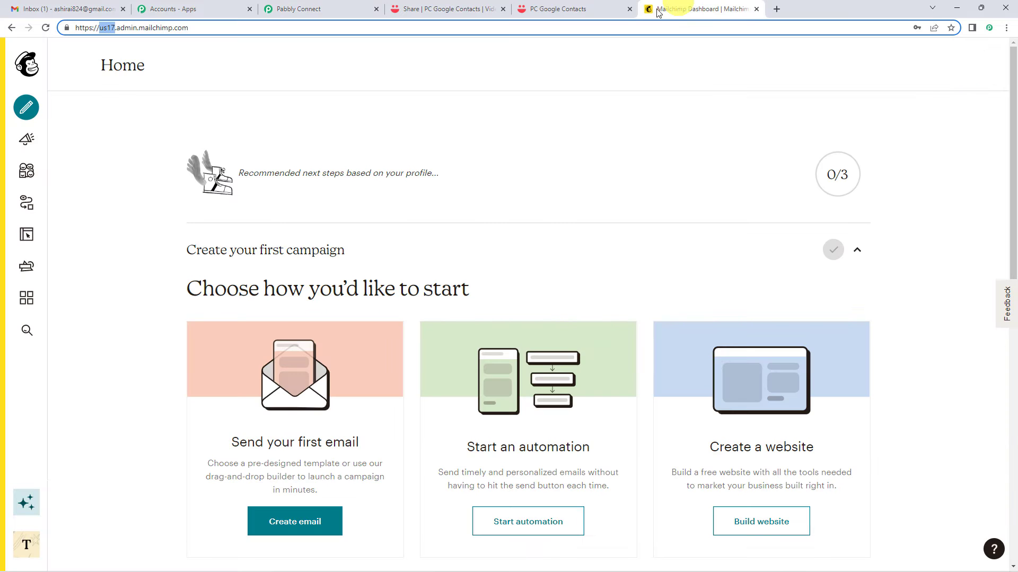
Go to the Mailchimp account's Profile > Extras > API keys page.
mouse_move(2, 170)
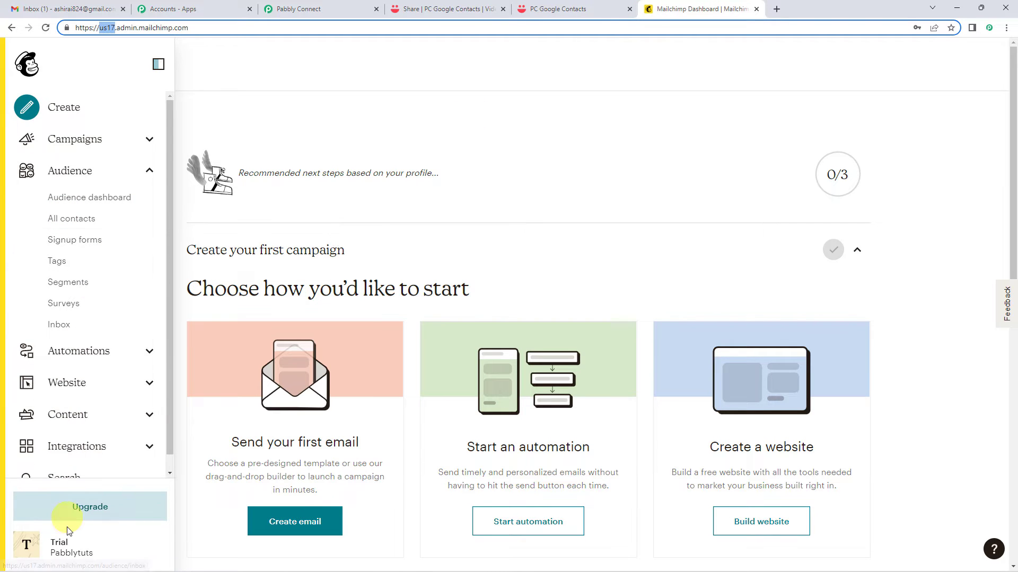
click(36, 551)
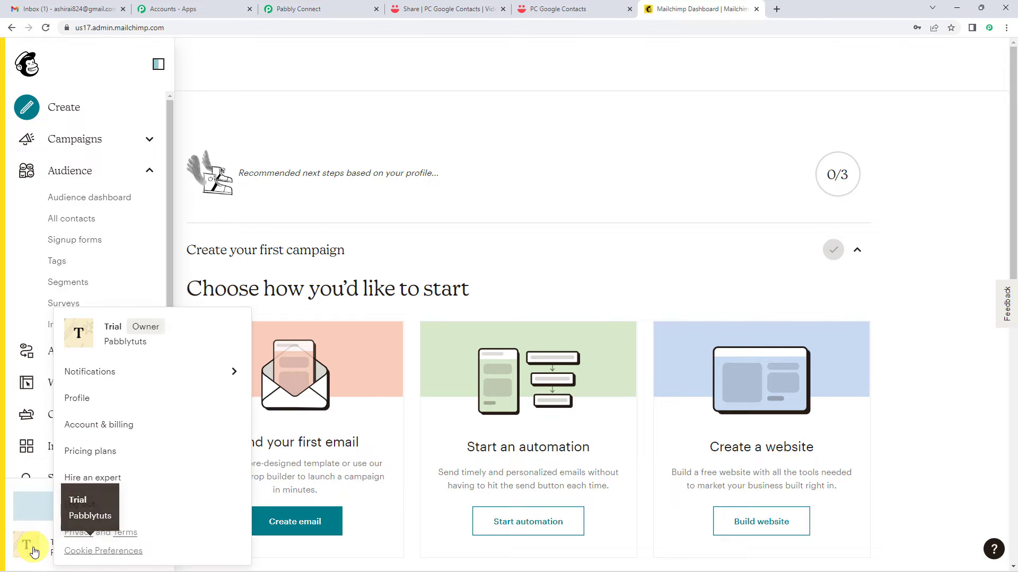
click(79, 404)
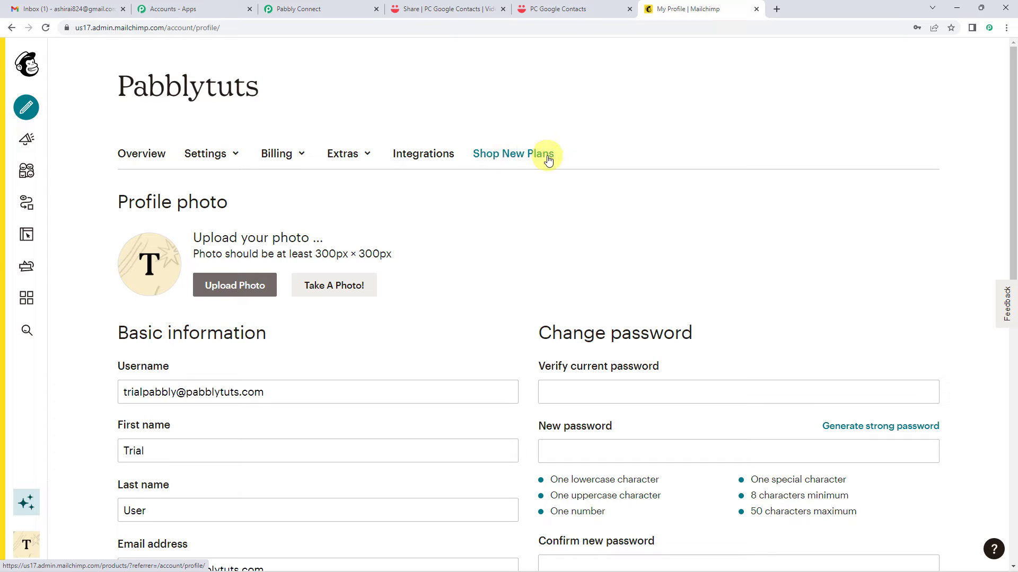
click(367, 158)
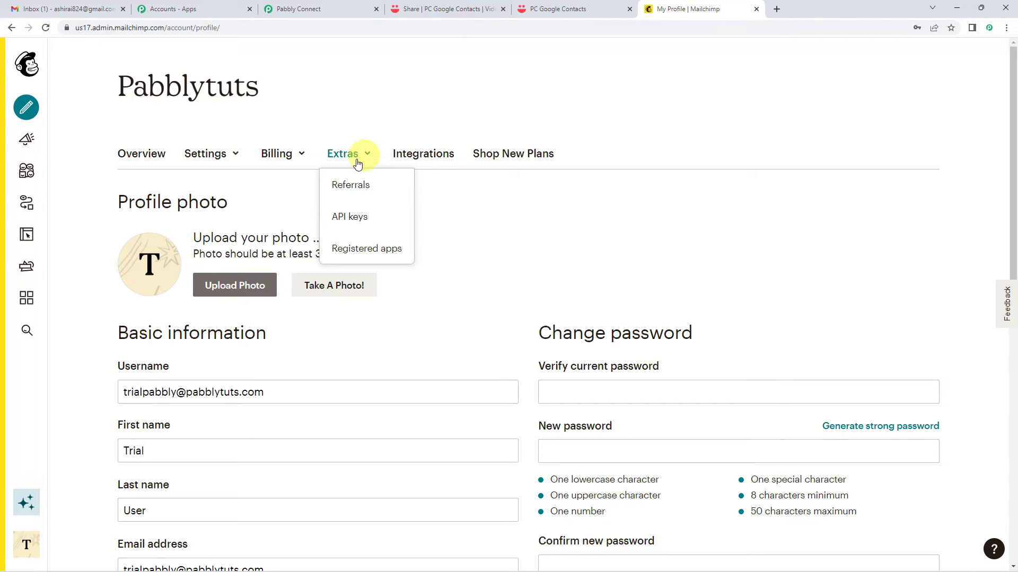
click(347, 217)
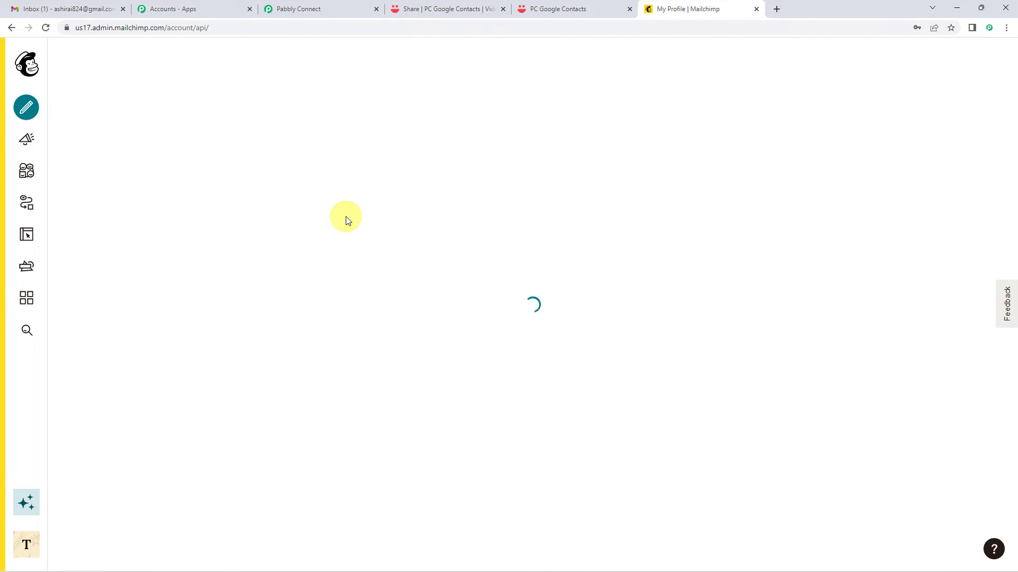
Create a new Mailchimp API key and select it for copying.
scroll(354, 368, down, 4)
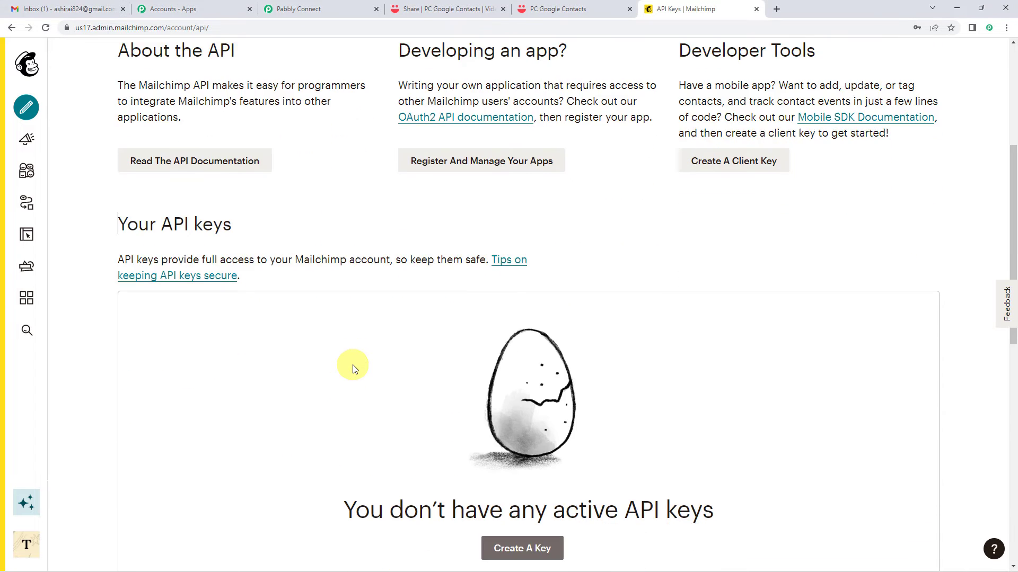
scroll(354, 368, down, 2)
scroll(318, 363, down, 2)
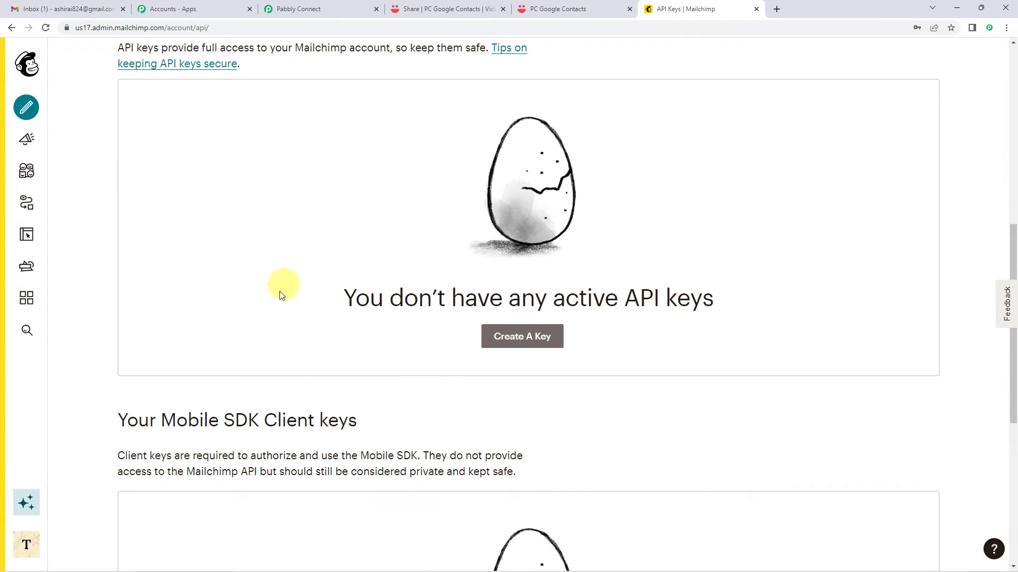
scroll(306, 338, up, 2)
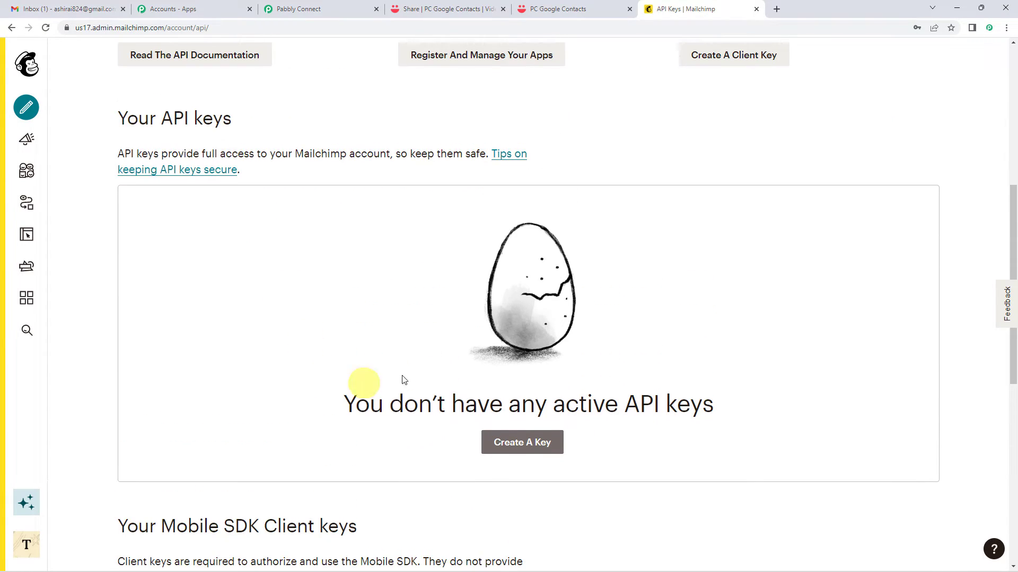
click(516, 445)
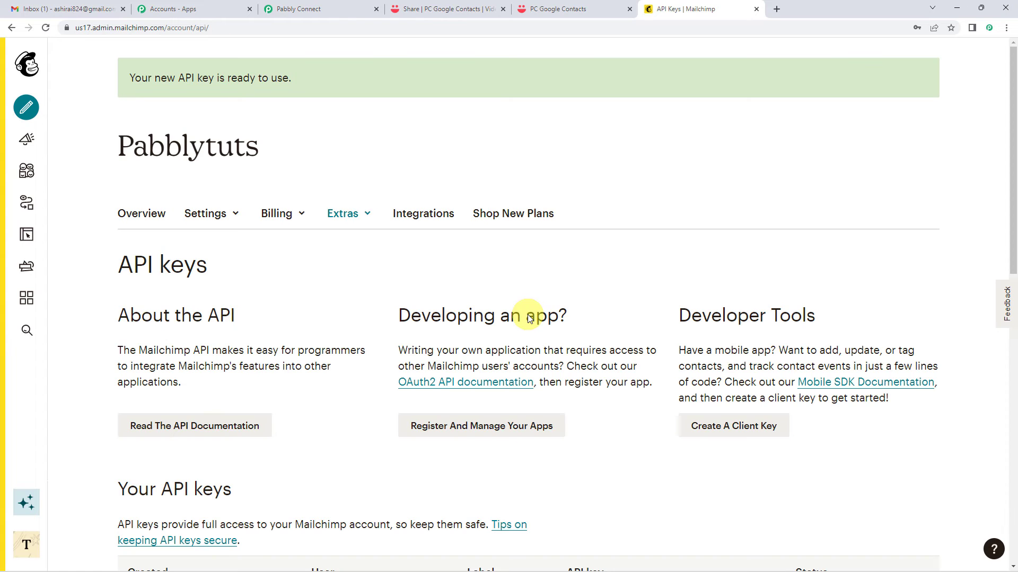
scroll(525, 312, down, 3)
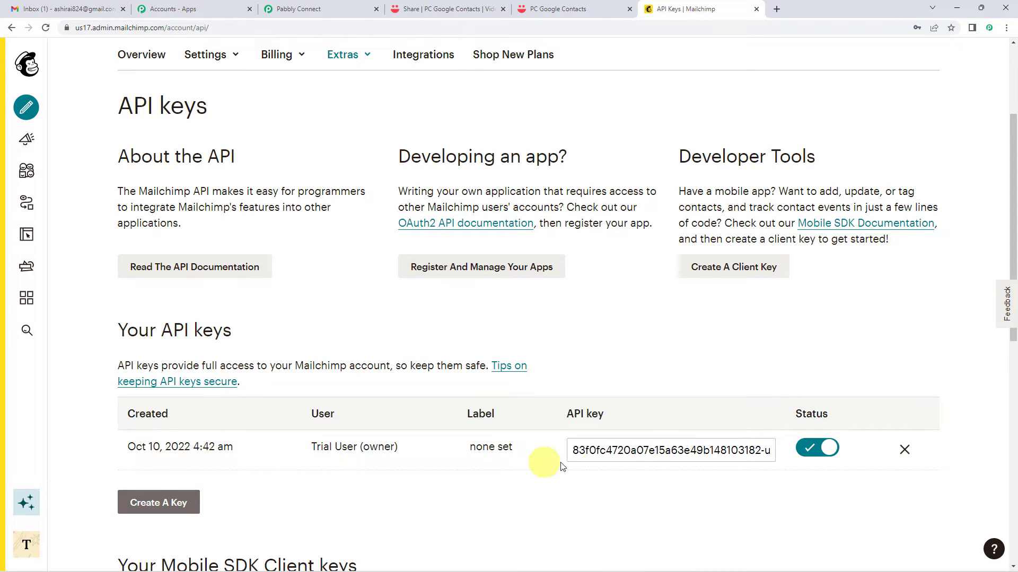
click(669, 450)
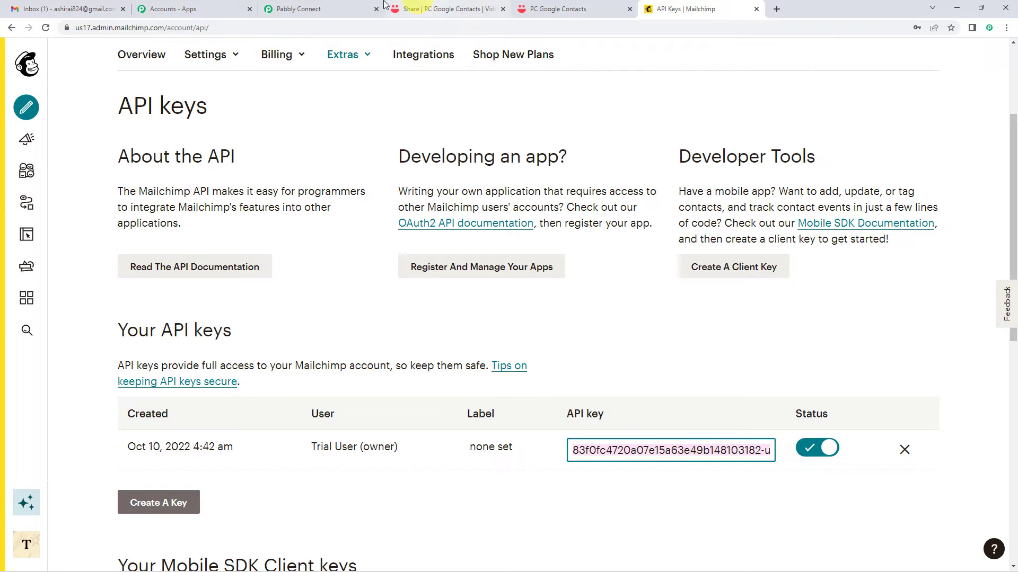
click(326, 9)
Paste the copied API key into Token and save the MailChimp connection.
click(514, 313)
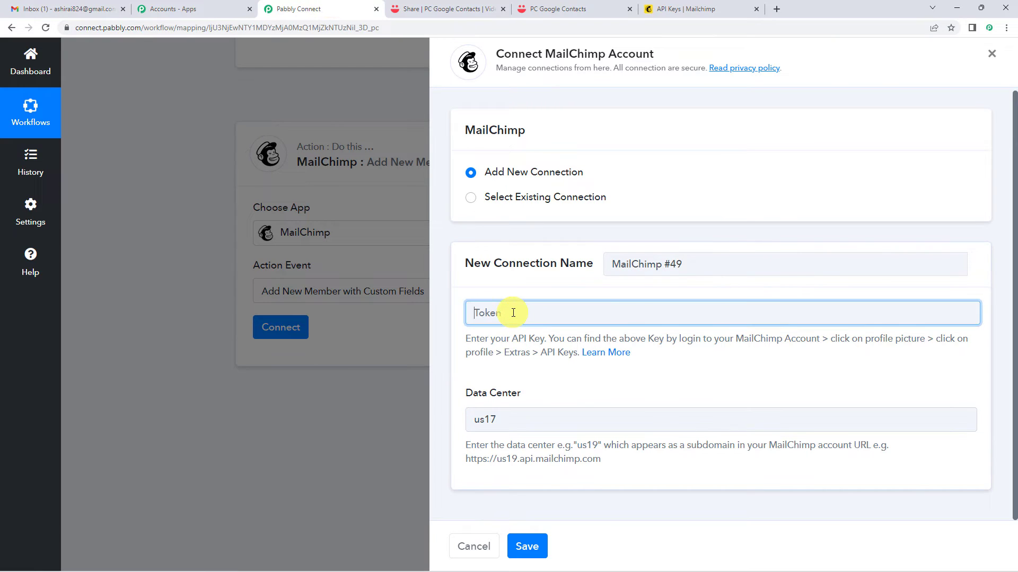
key(ctrl+v)
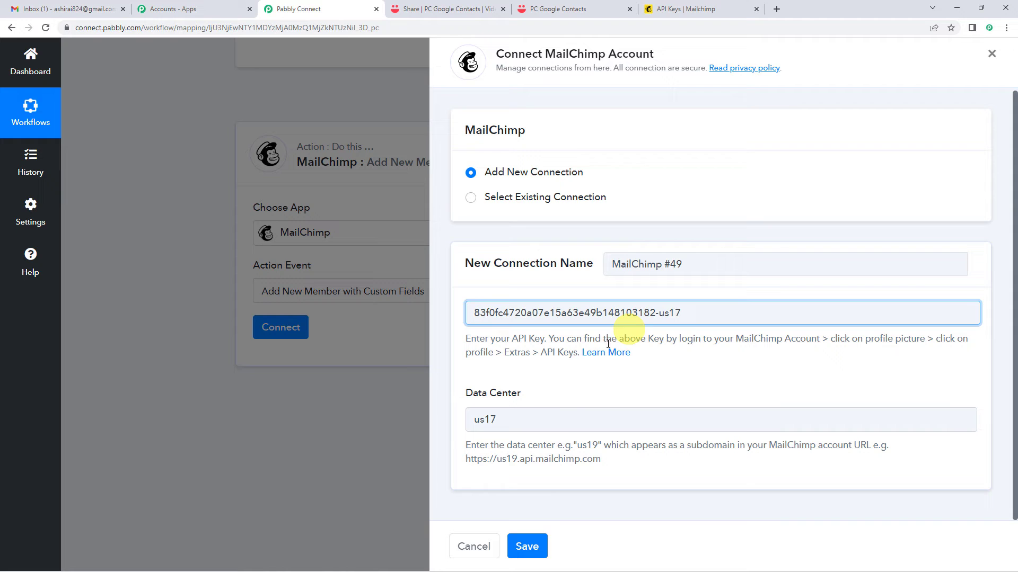
click(530, 544)
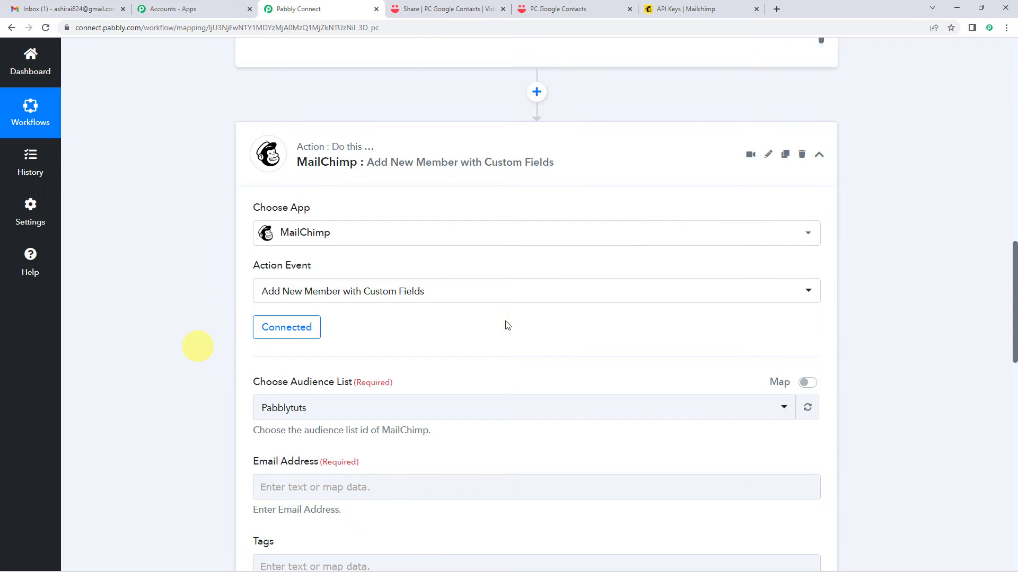
Choose Pabblytuts as the MailChimp action's audience list.
scroll(318, 204, down, 1)
scroll(291, 234, down, 2)
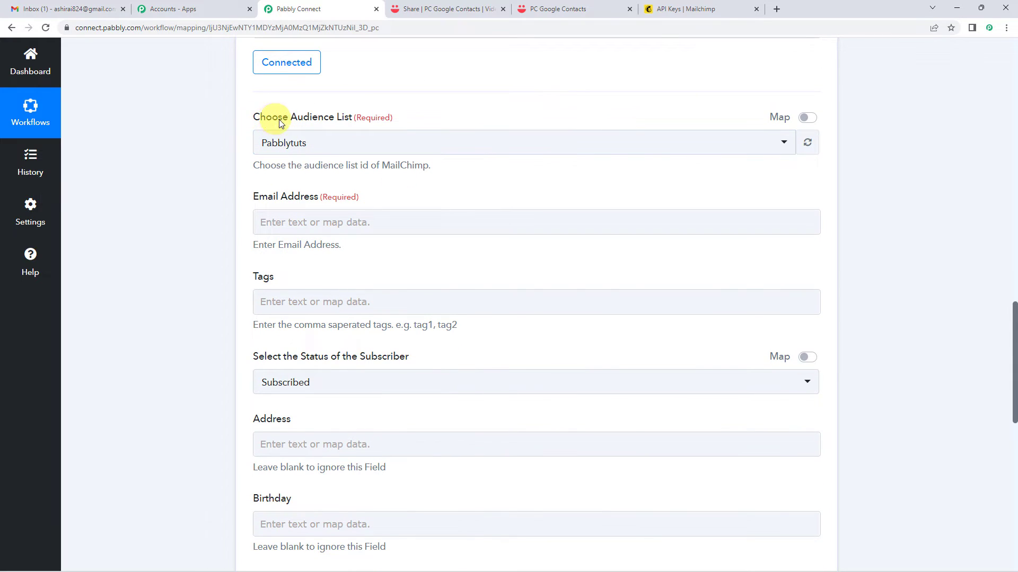
click(330, 144)
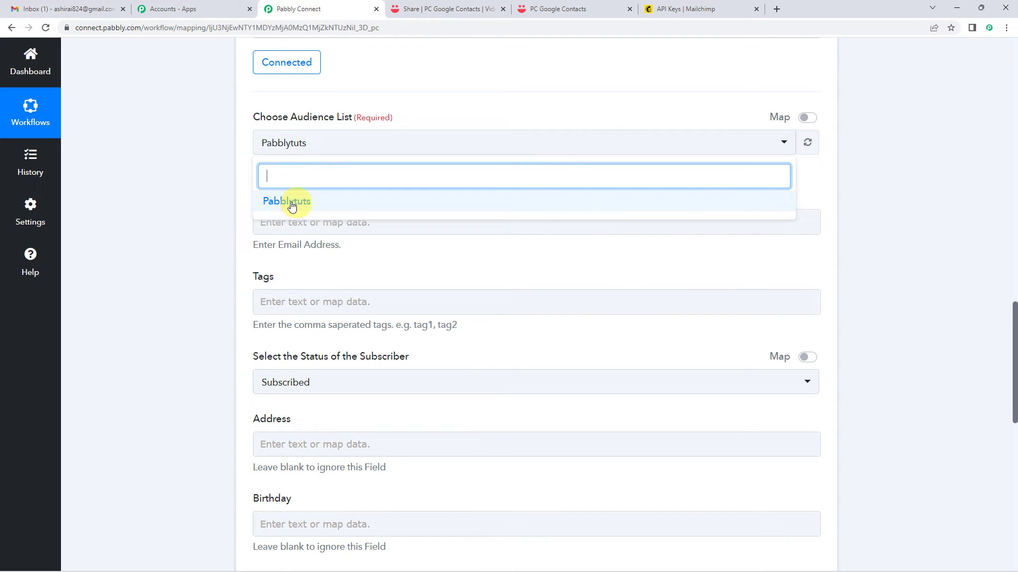
click(245, 146)
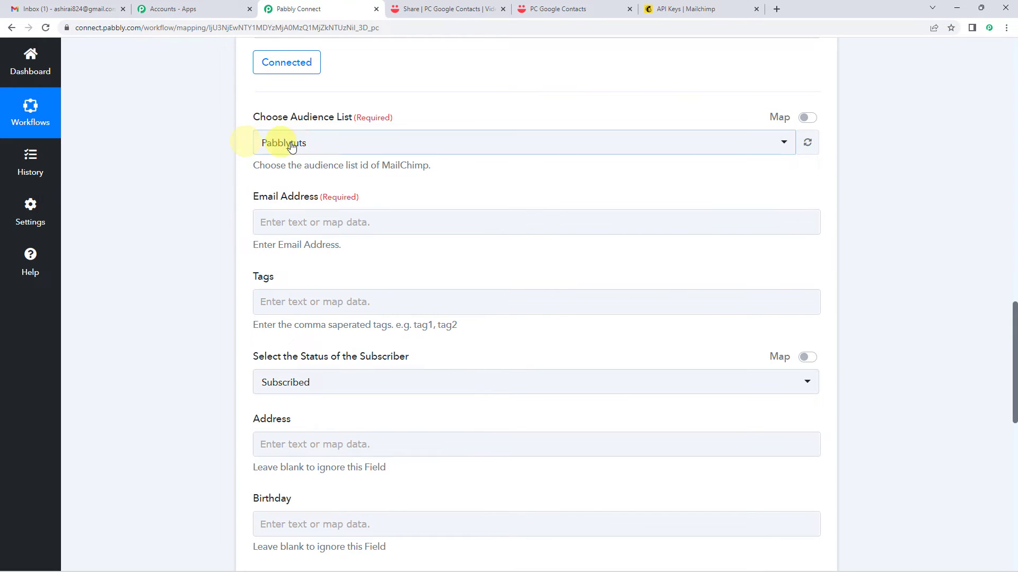
click(295, 143)
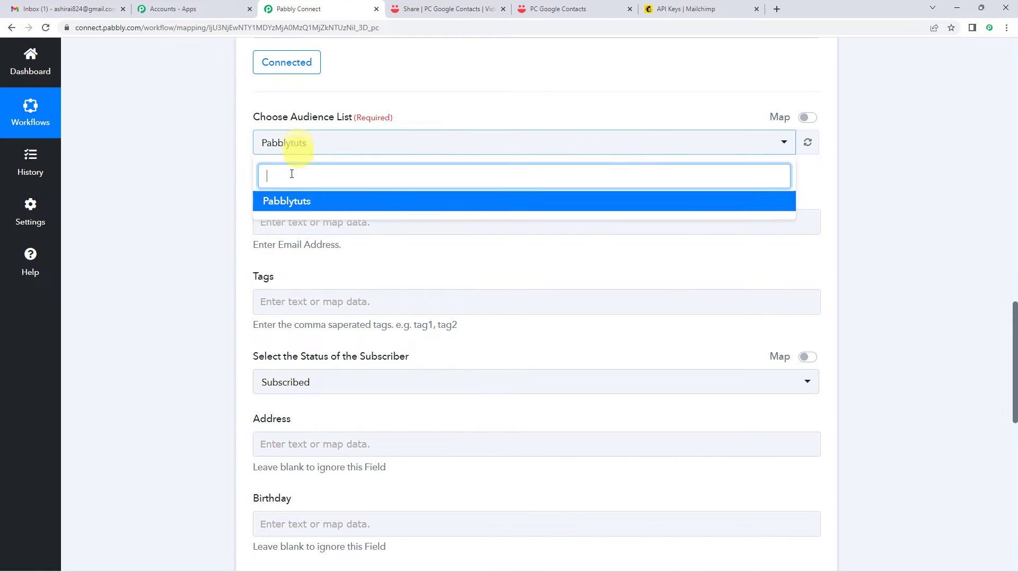
click(246, 156)
scroll(245, 156, down, 1)
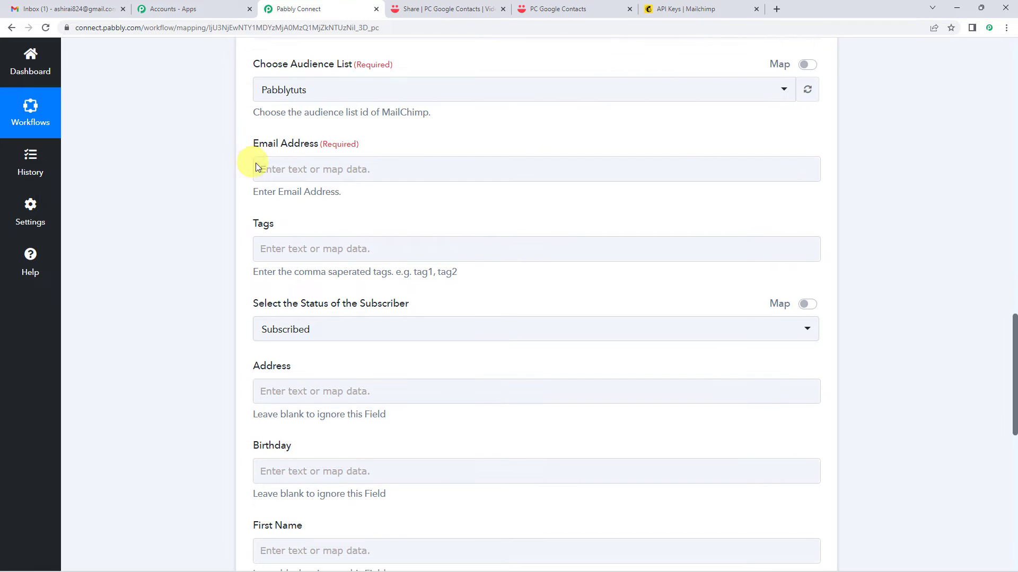
Browse VideoAsk: New Response fields for Email Address, searching 'emai' then clearing it.
click(284, 168)
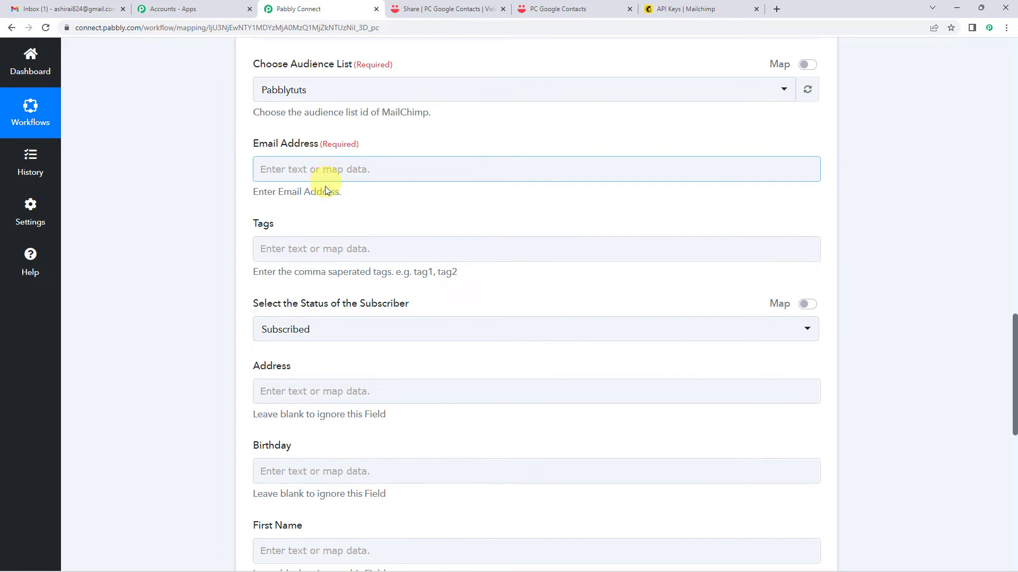
click(318, 170)
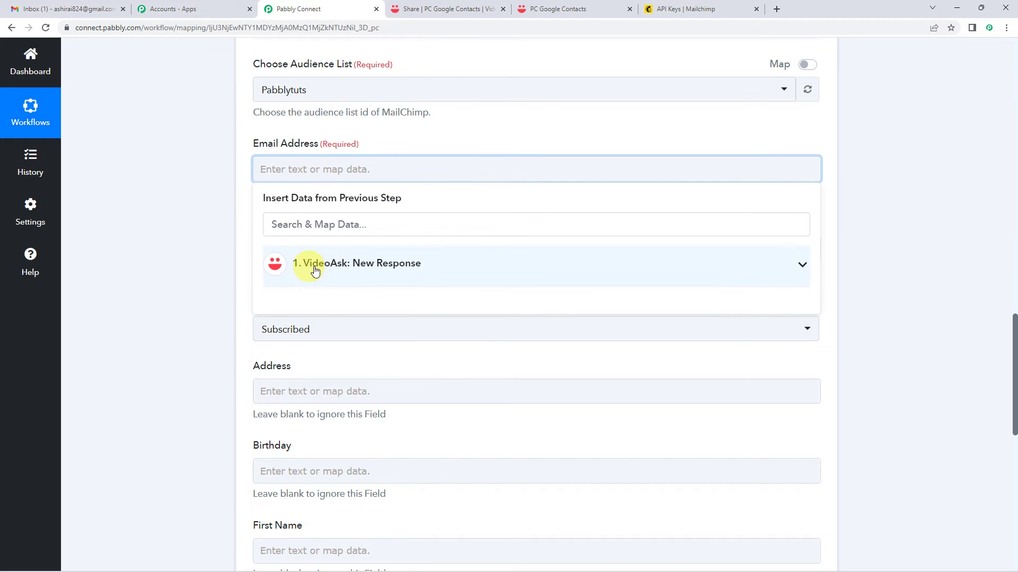
click(334, 268)
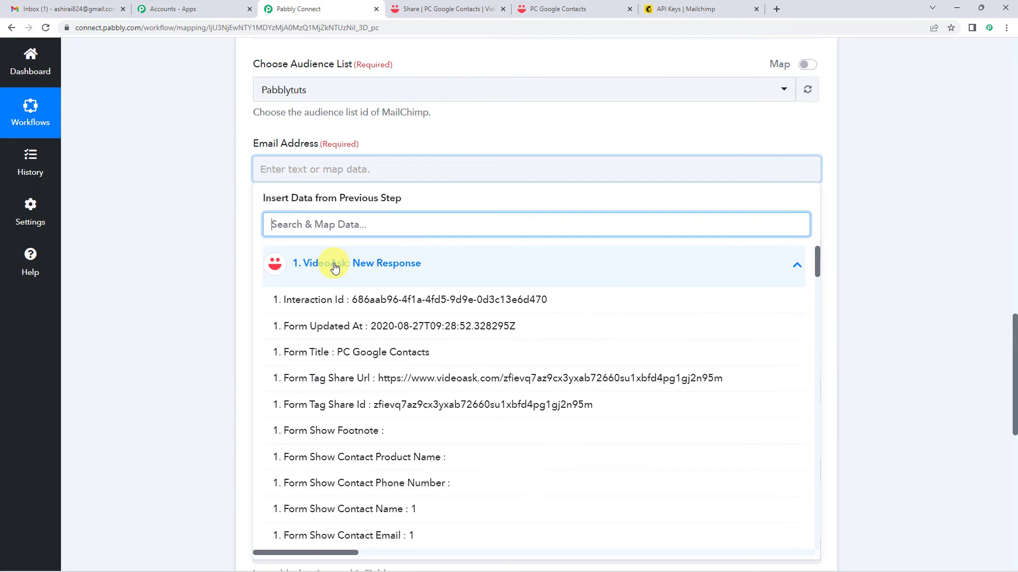
scroll(339, 297, down, 1)
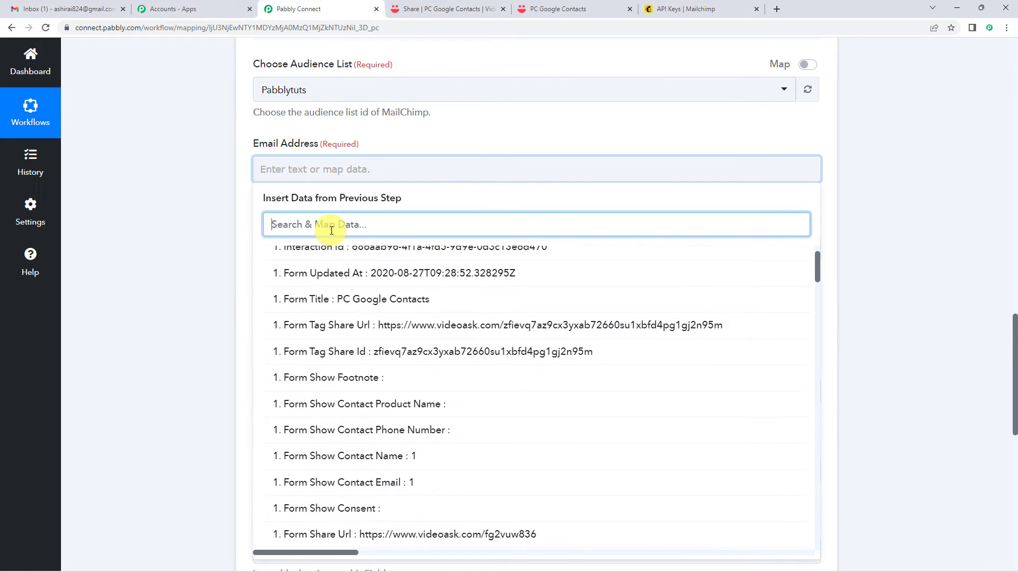
text(email)
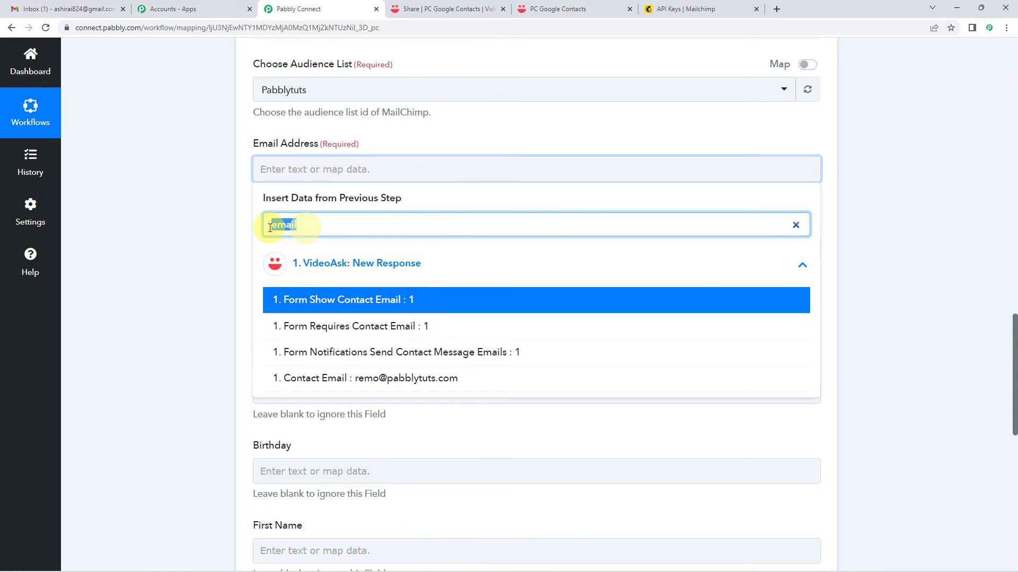
key(BackSpace)
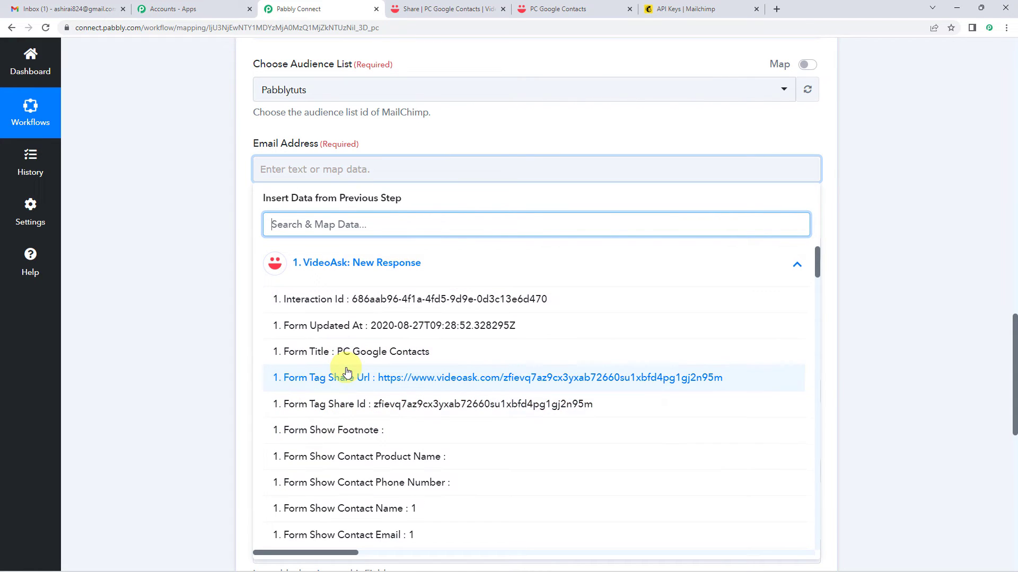
scroll(346, 374, down, 2)
scroll(350, 297, up, 2)
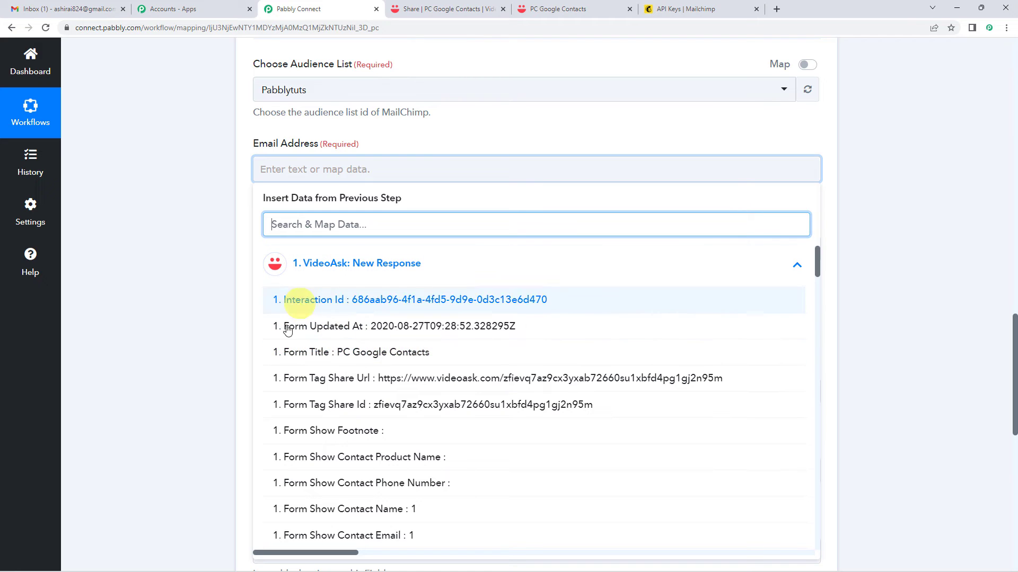
scroll(325, 402, up, 2)
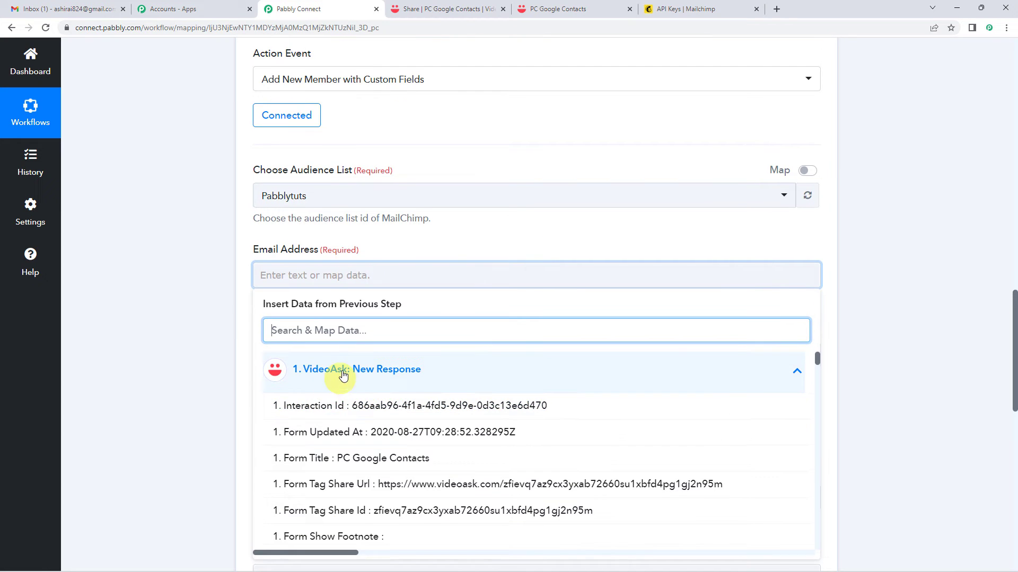
click(339, 369)
click(131, 344)
Scroll up to review the VideoAsk trigger's Response Received, then back to MailChimp.
scroll(131, 345, up, 15)
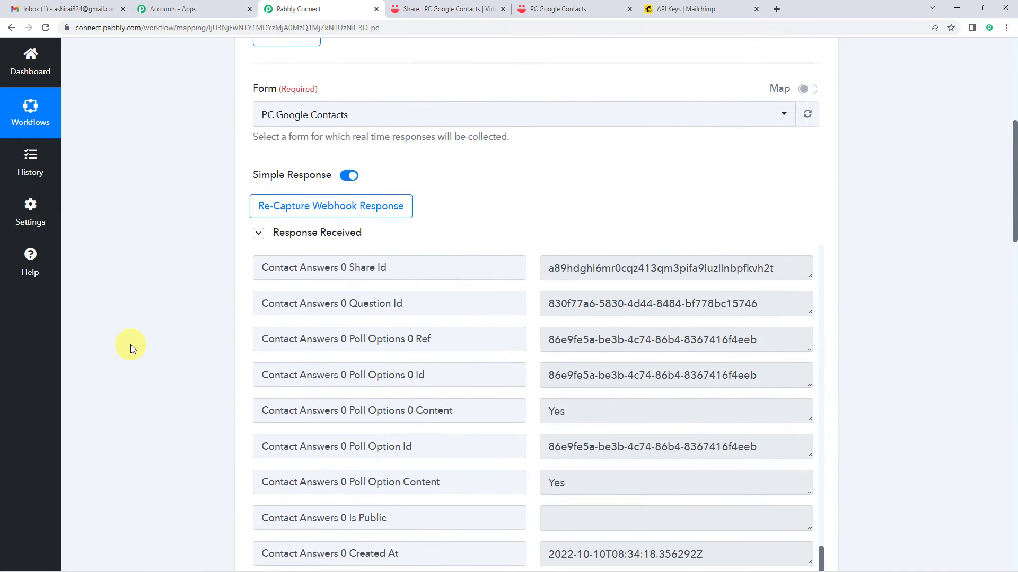
scroll(130, 345, up, 1)
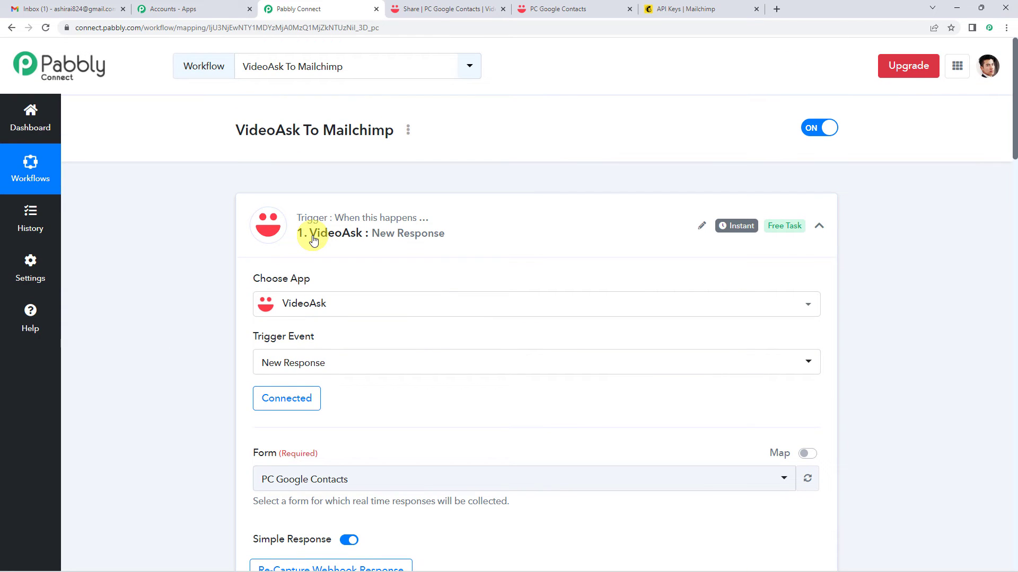
scroll(179, 297, down, 4)
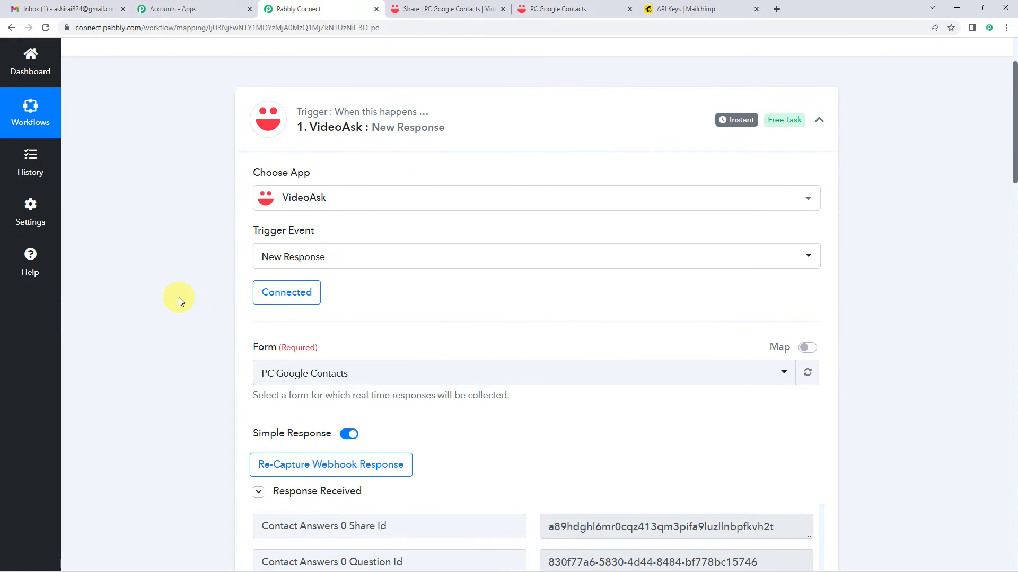
scroll(409, 272, down, 1)
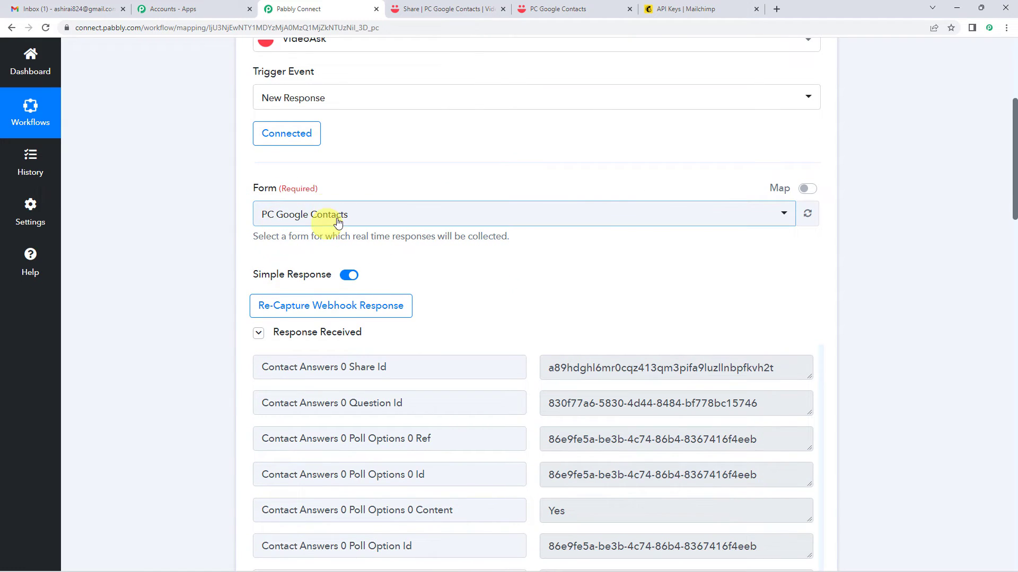
scroll(125, 228, down, 3)
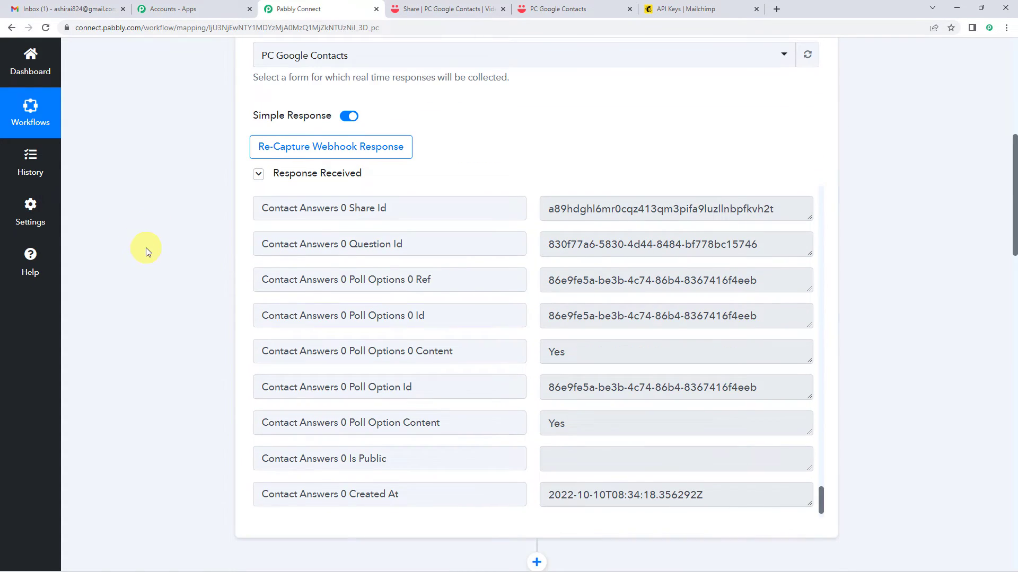
scroll(146, 249, down, 1)
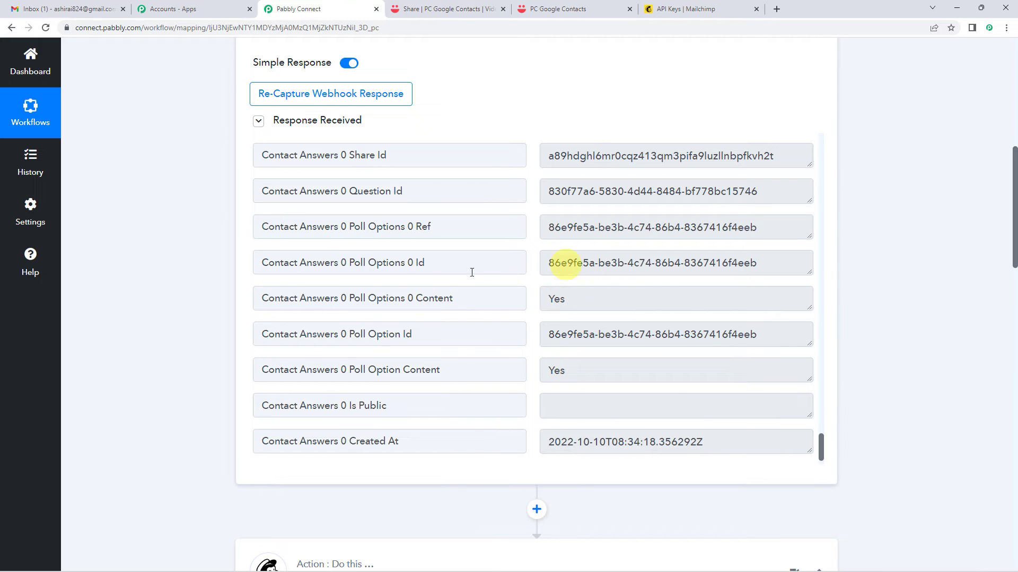
scroll(190, 228, down, 3)
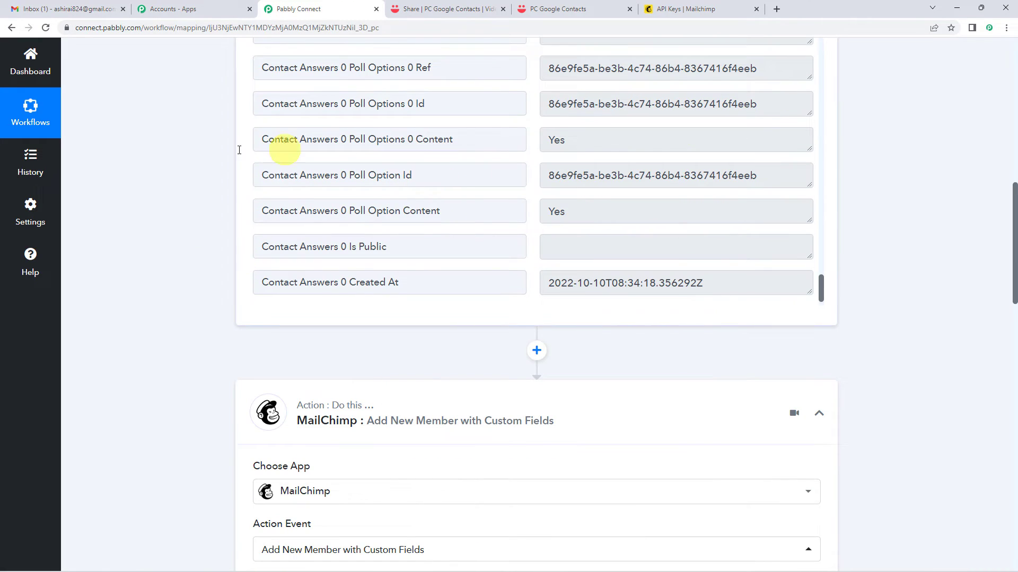
scroll(161, 193, up, 2)
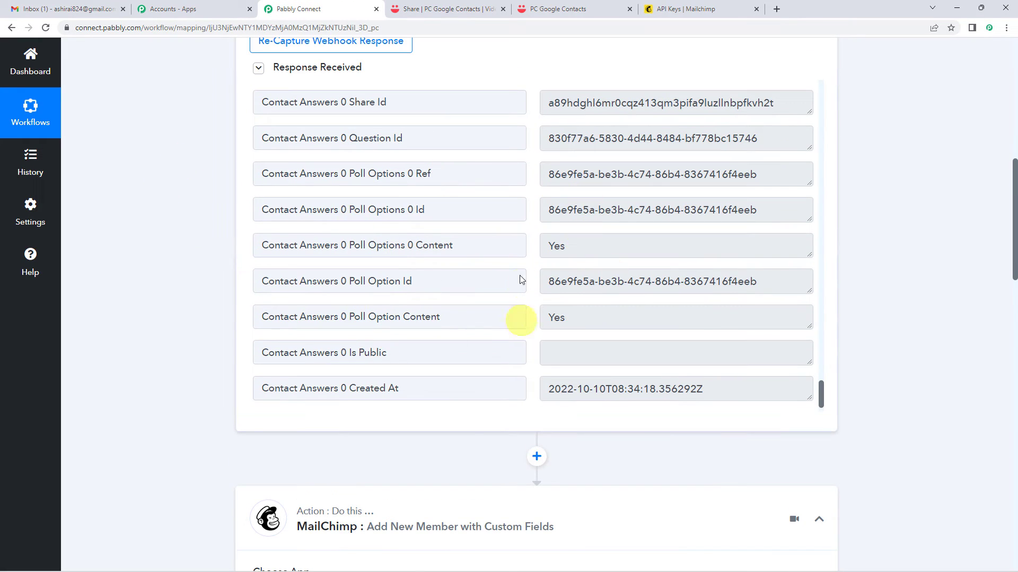
scroll(161, 294, down, 9)
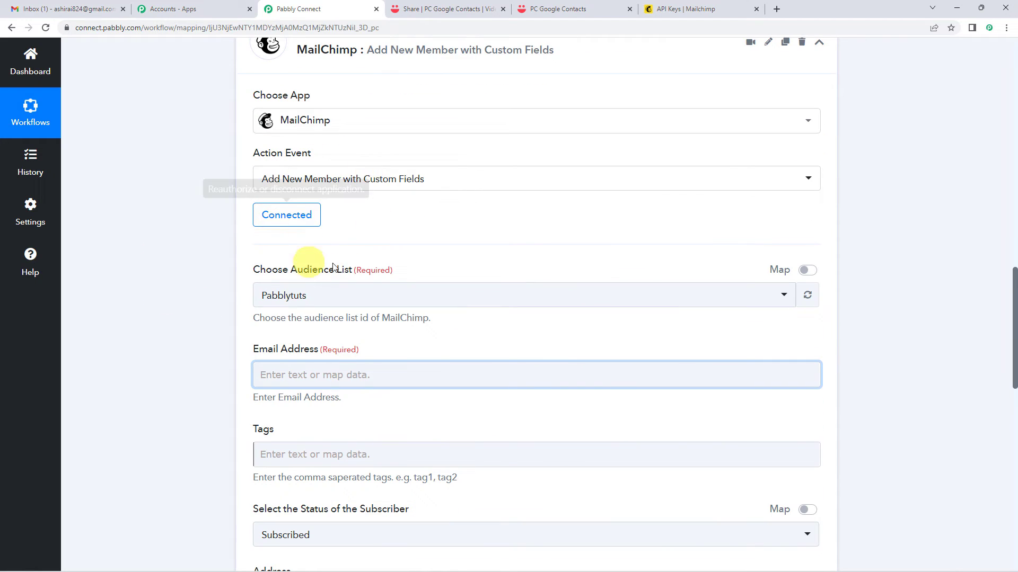
scroll(350, 318, up, 1)
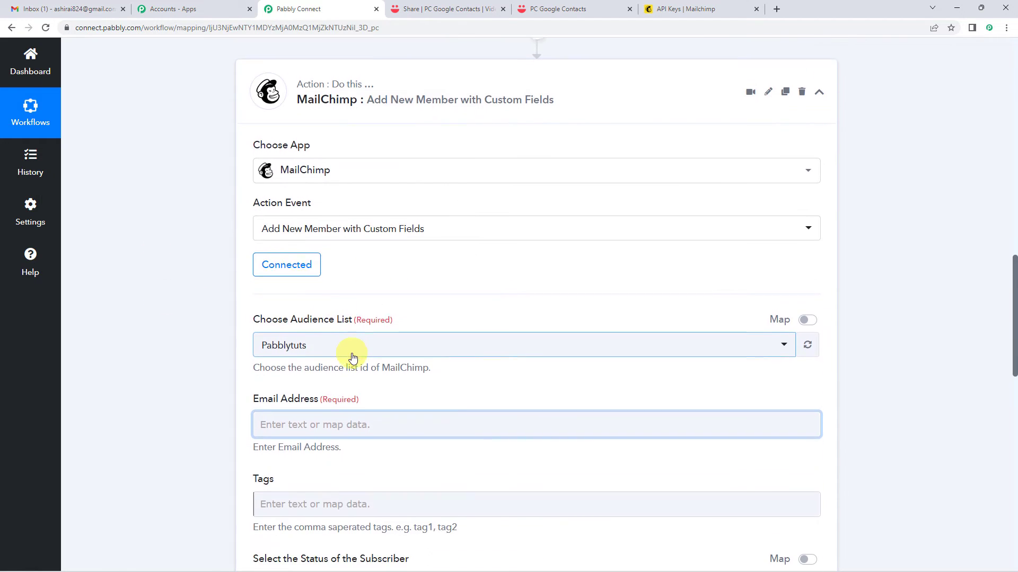
Map '1. Contact Email' from VideoAsk: New Response into Email Address, found by searching 'email'.
scroll(371, 348, down, 2)
click(322, 321)
scroll(325, 299, down, 2)
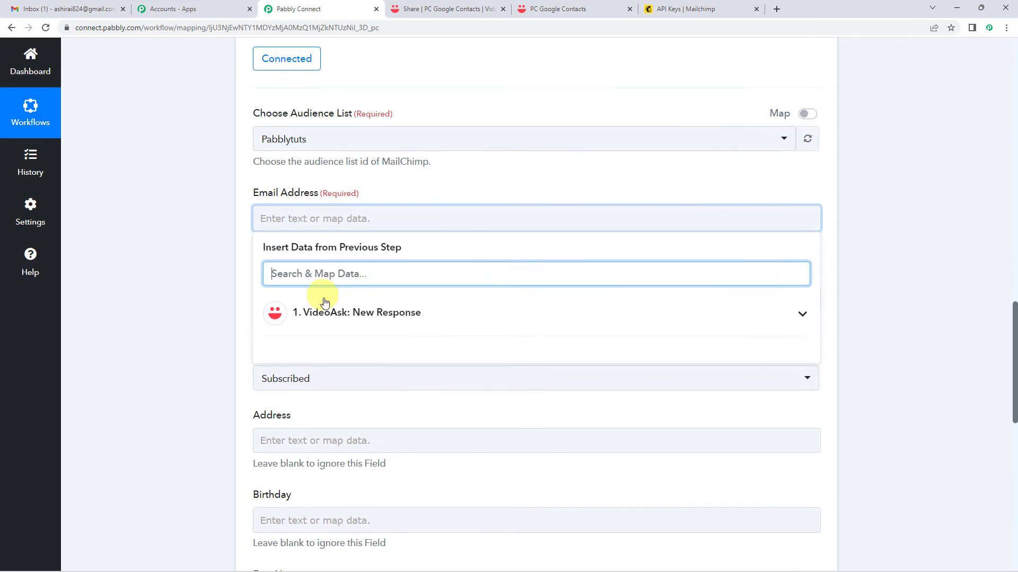
click(342, 311)
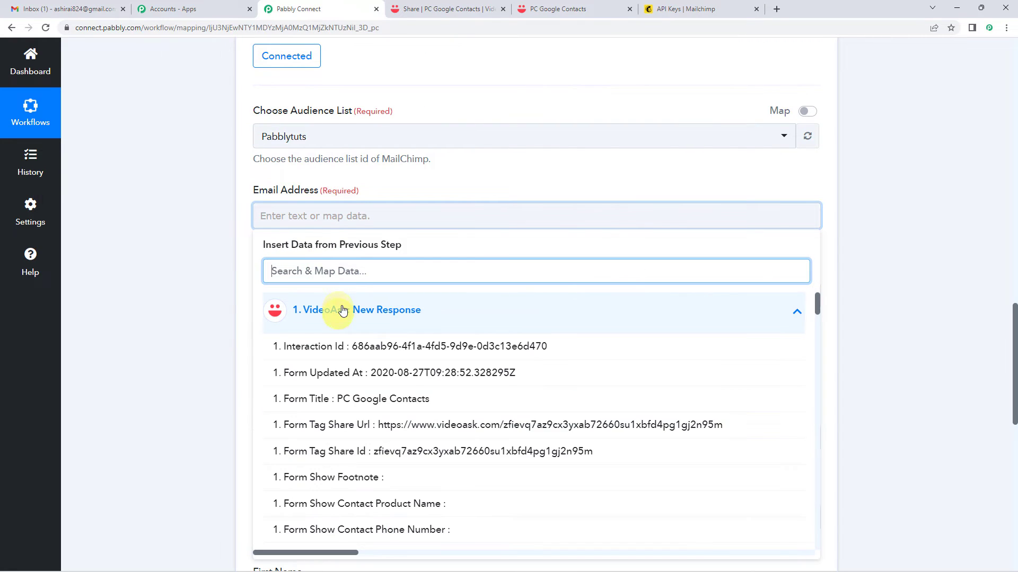
text(email)
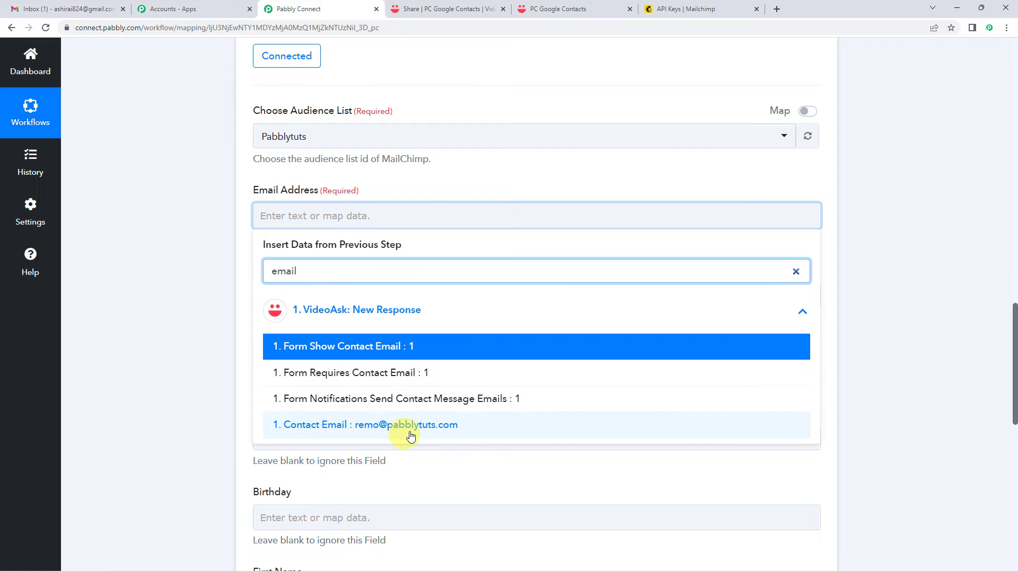
click(449, 434)
click(183, 250)
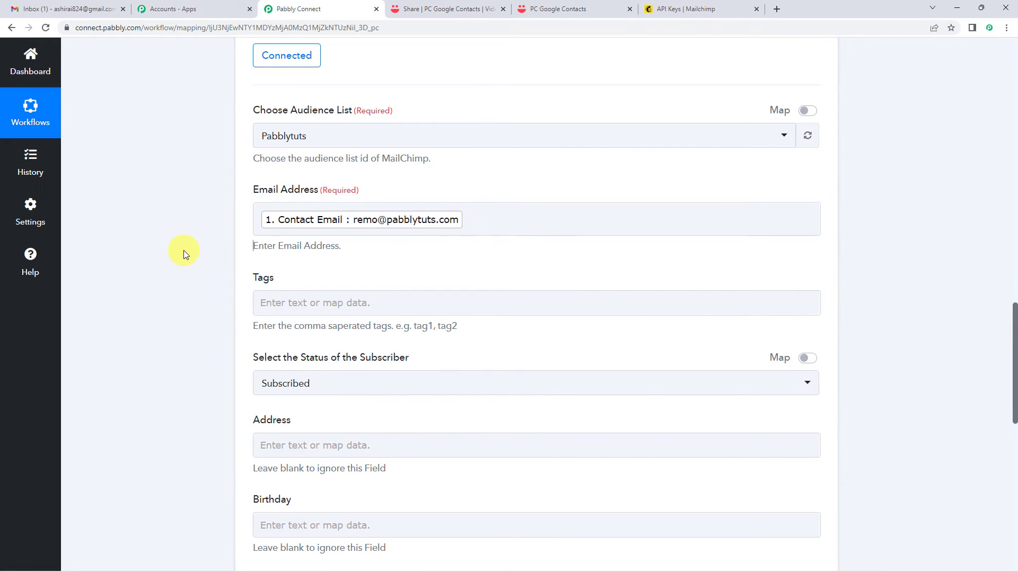
scroll(184, 250, down, 1)
scroll(319, 229, down, 2)
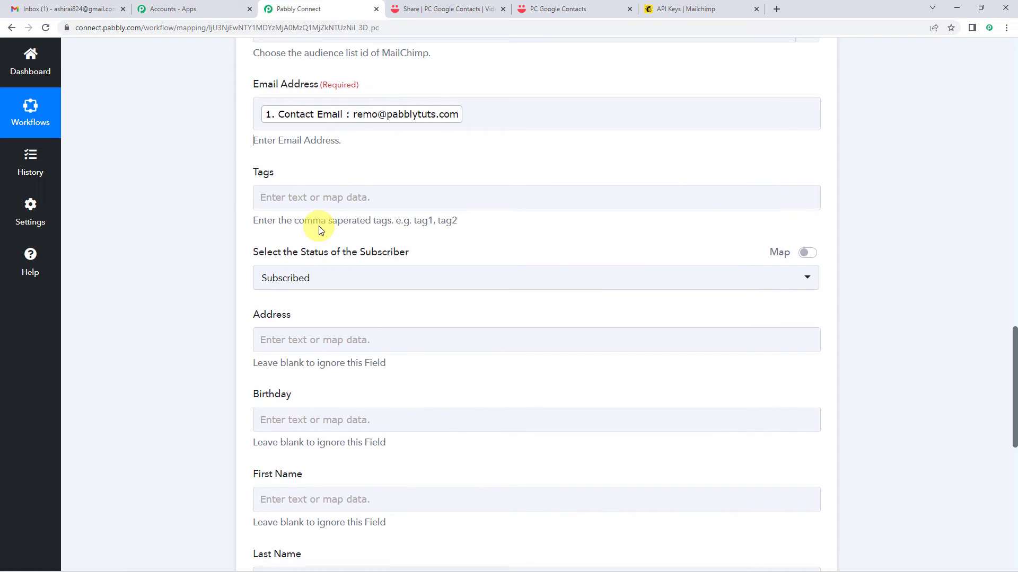
click(346, 151)
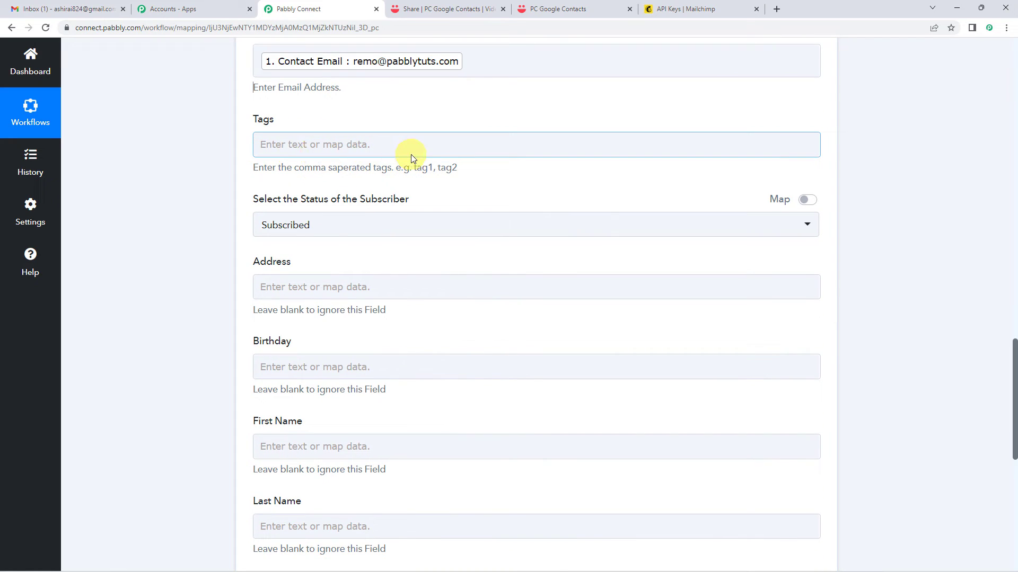
scroll(411, 155, down, 1)
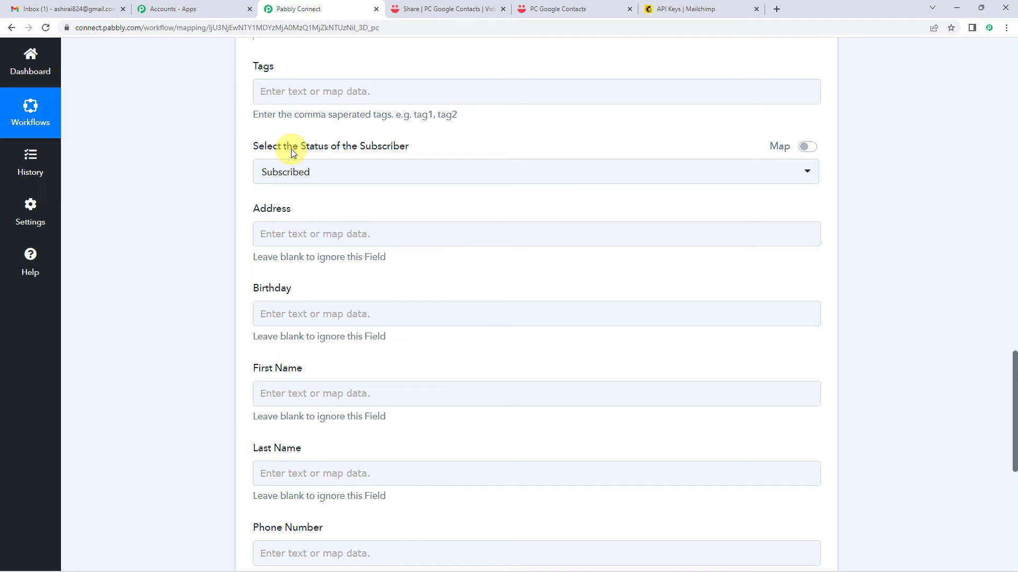
drag(275, 151, 351, 155)
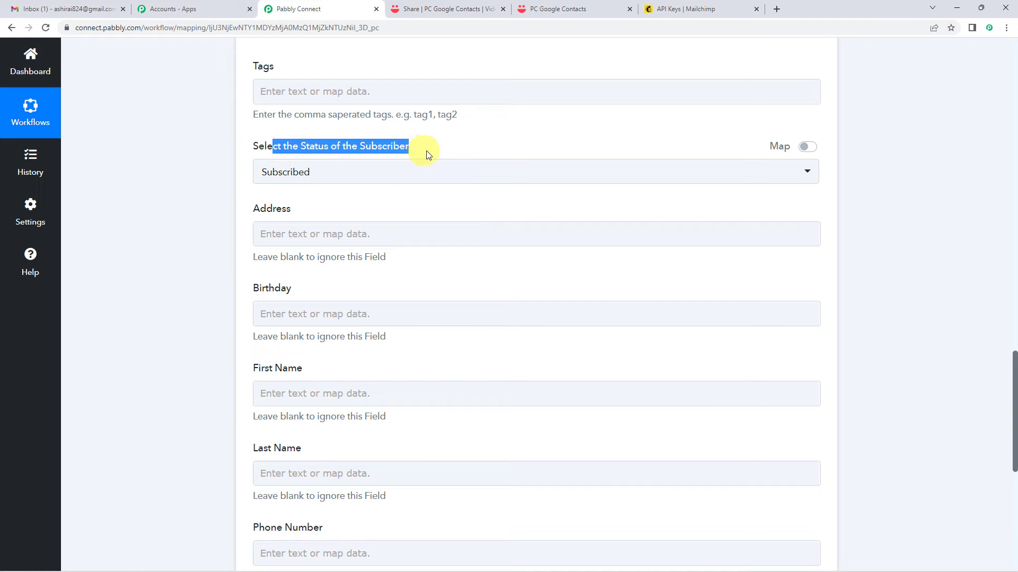
click(352, 173)
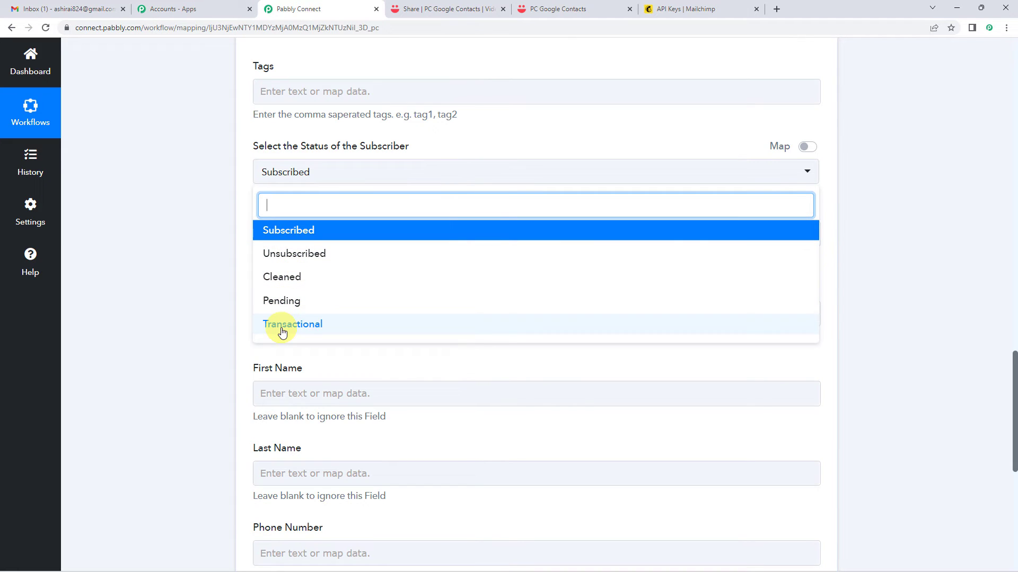
click(287, 233)
scroll(249, 191, down, 2)
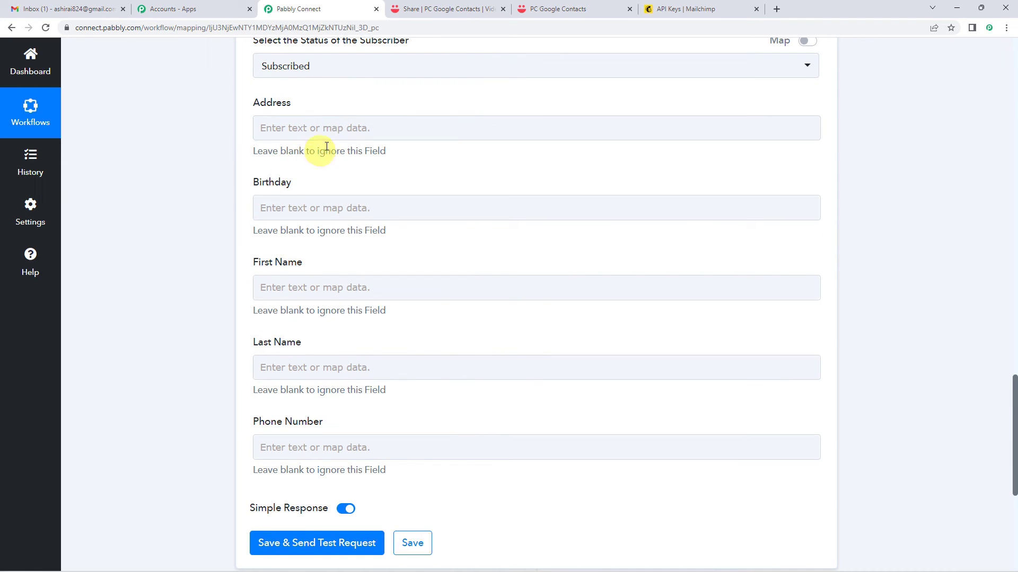
scroll(324, 131, down, 2)
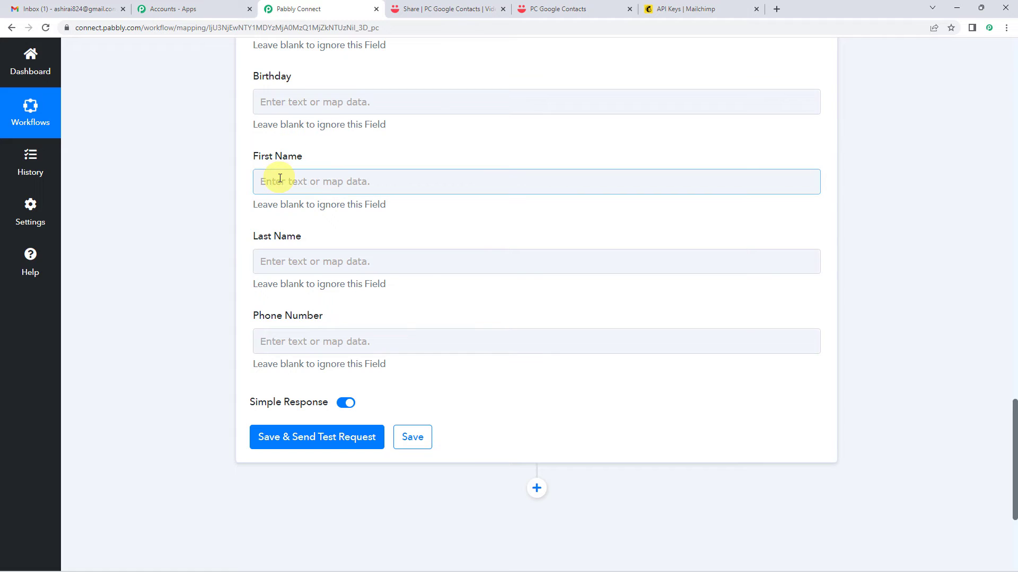
click(280, 179)
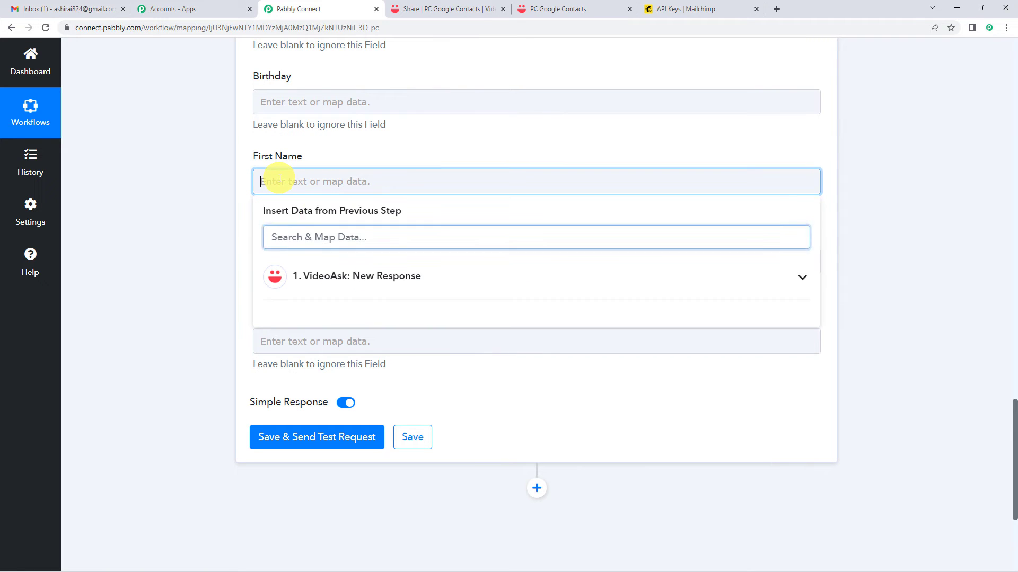
click(326, 278)
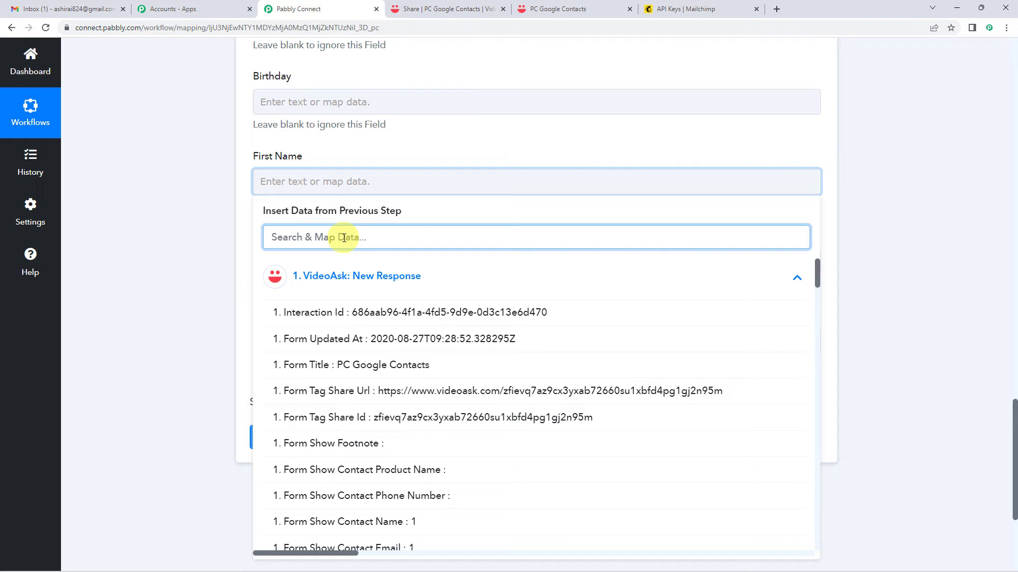
text(remo)
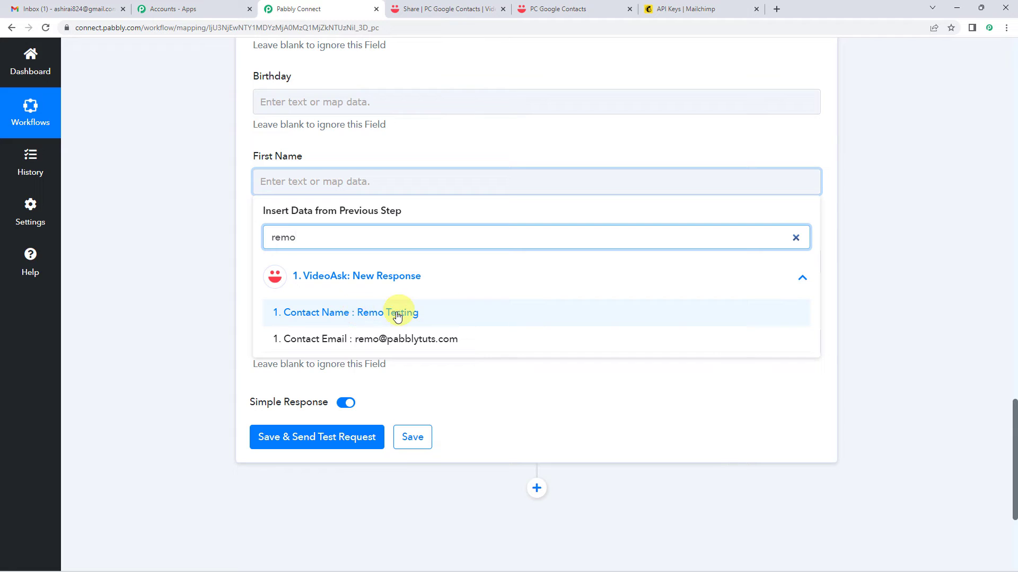
click(304, 158)
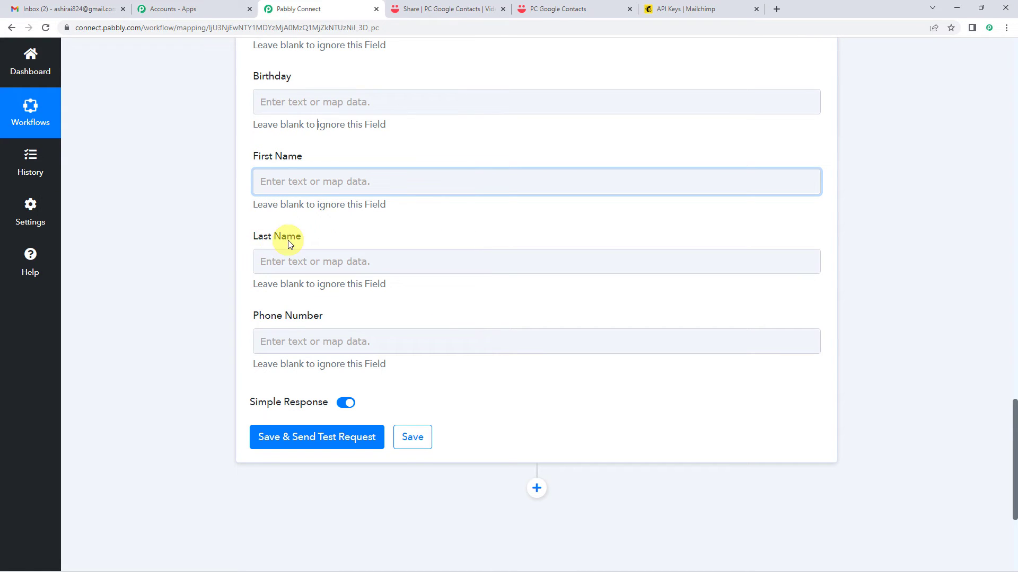
click(315, 187)
click(320, 277)
click(247, 219)
scroll(247, 218, up, 9)
scroll(247, 223, up, 5)
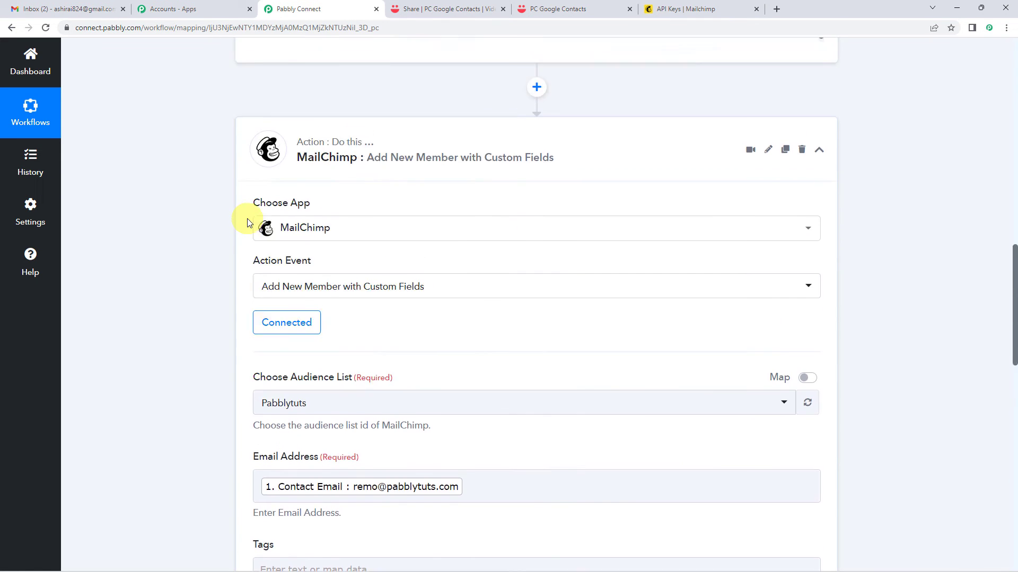
Insert a Text Formatter step above MailChimp with the Split Text event and connect it.
click(537, 139)
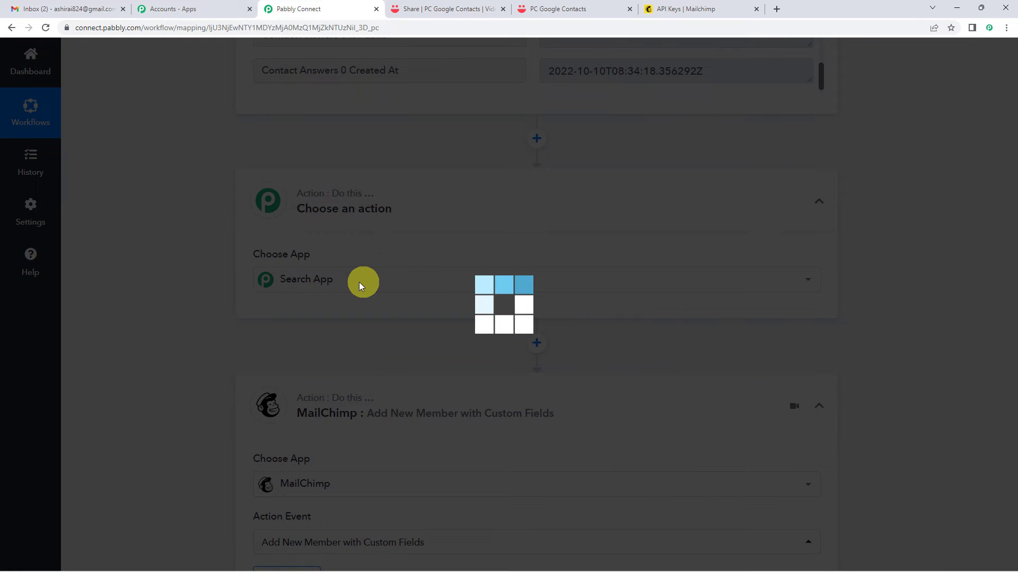
text(text)
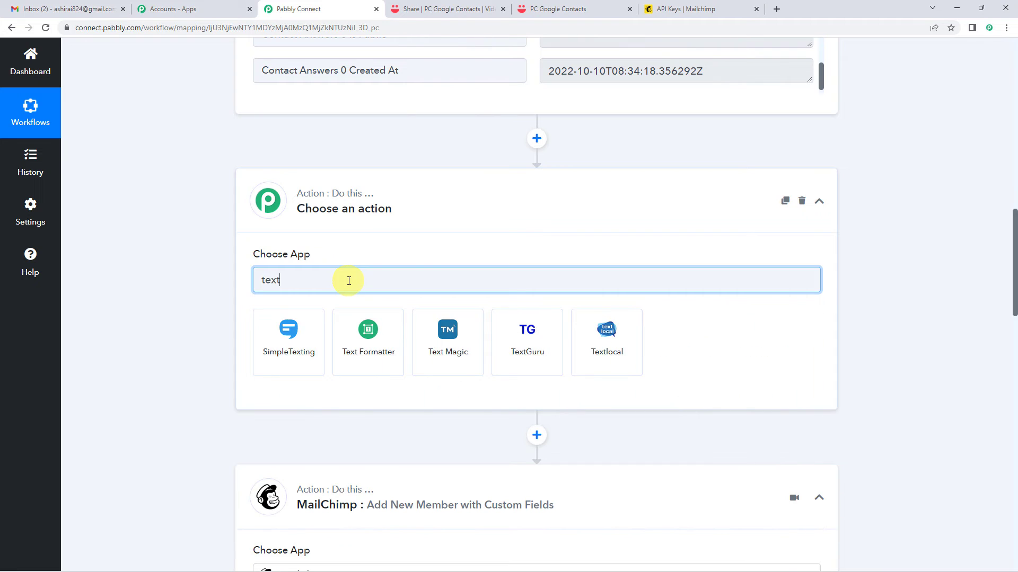
click(370, 344)
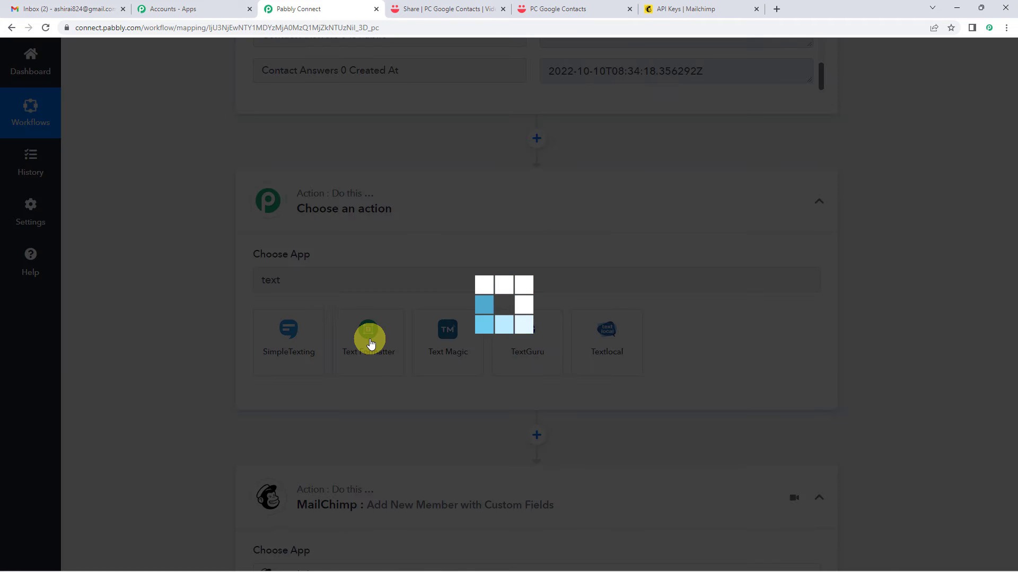
scroll(370, 339, down, 3)
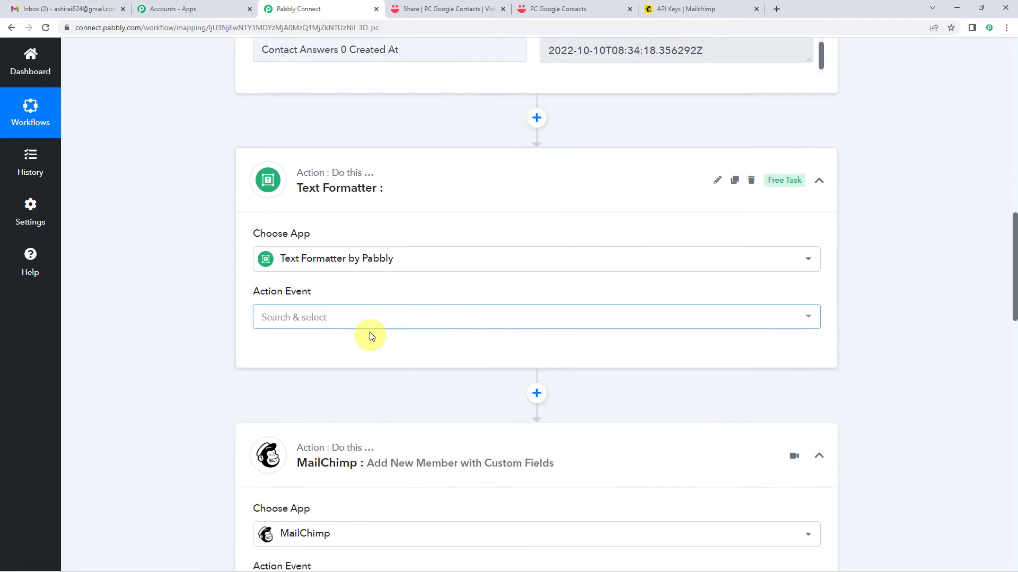
click(314, 179)
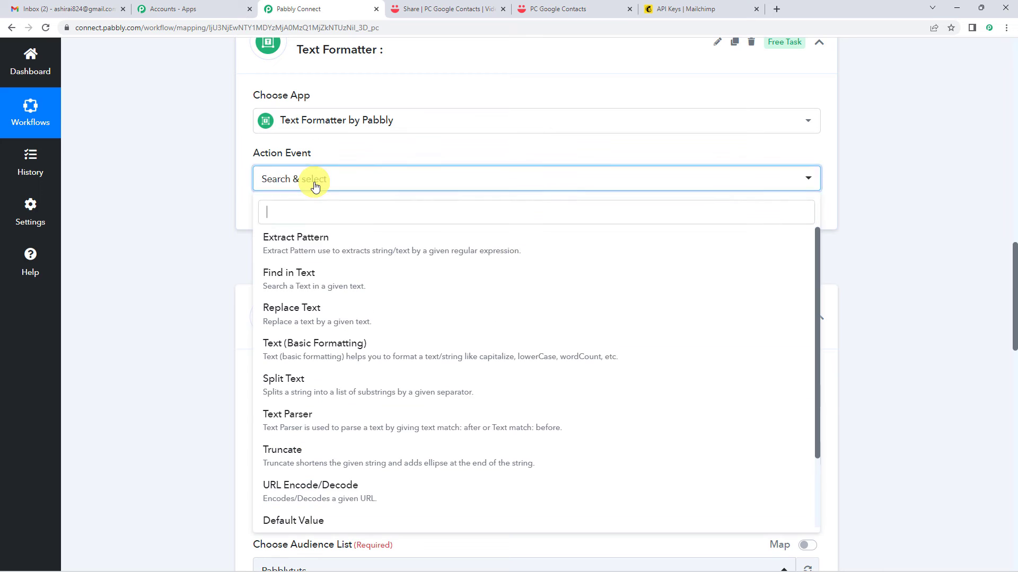
click(297, 379)
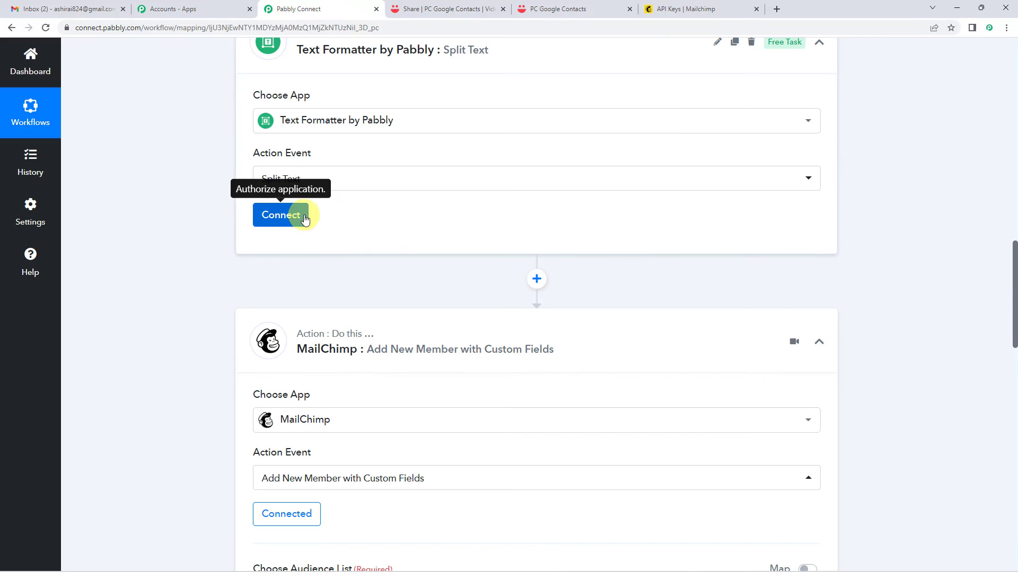
click(293, 219)
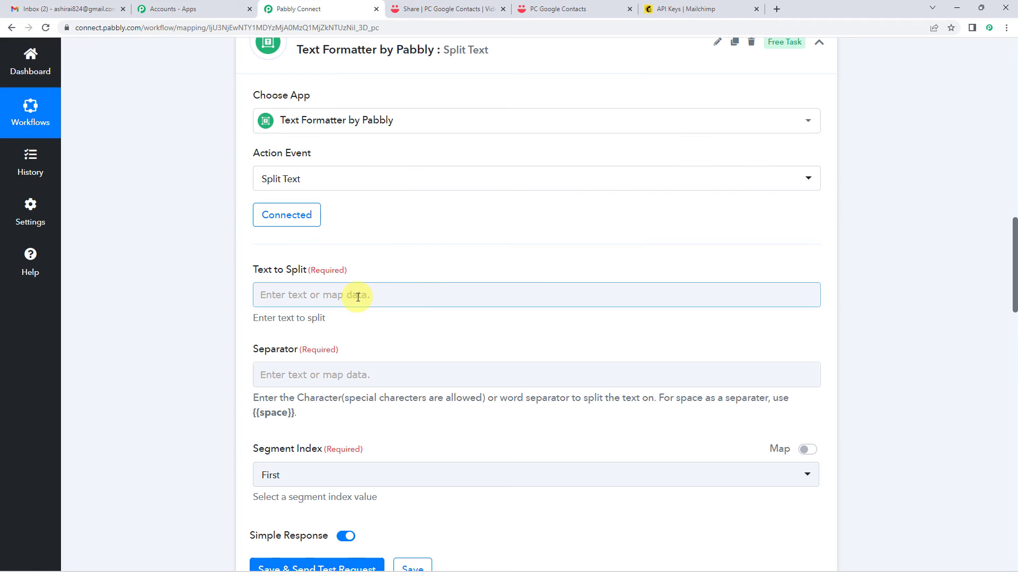
Map VideoAsk's Contact Name into Text to Split, found by searching 'rem'.
click(356, 297)
click(342, 390)
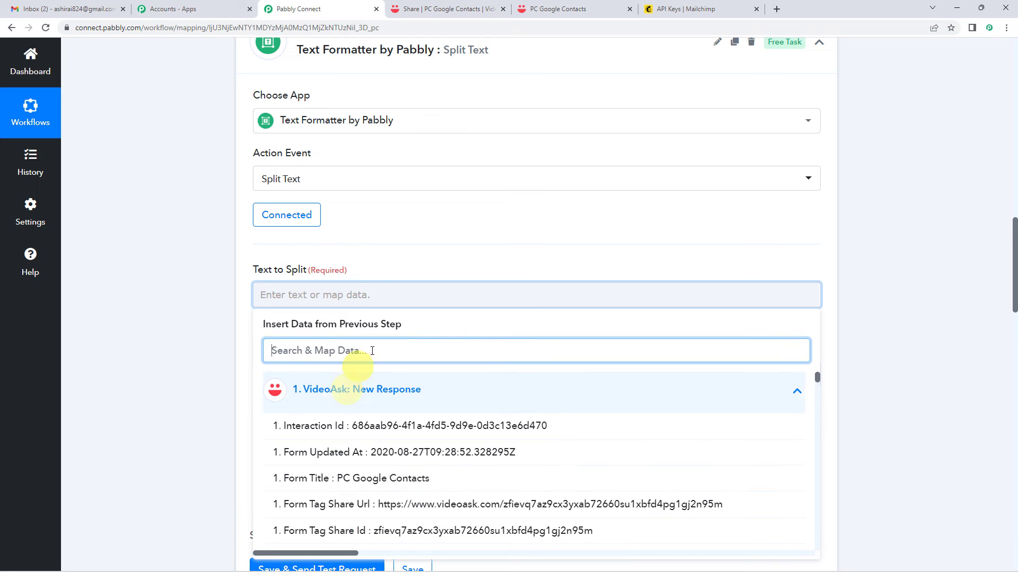
scroll(345, 402, down, 1)
scroll(363, 371, down, 1)
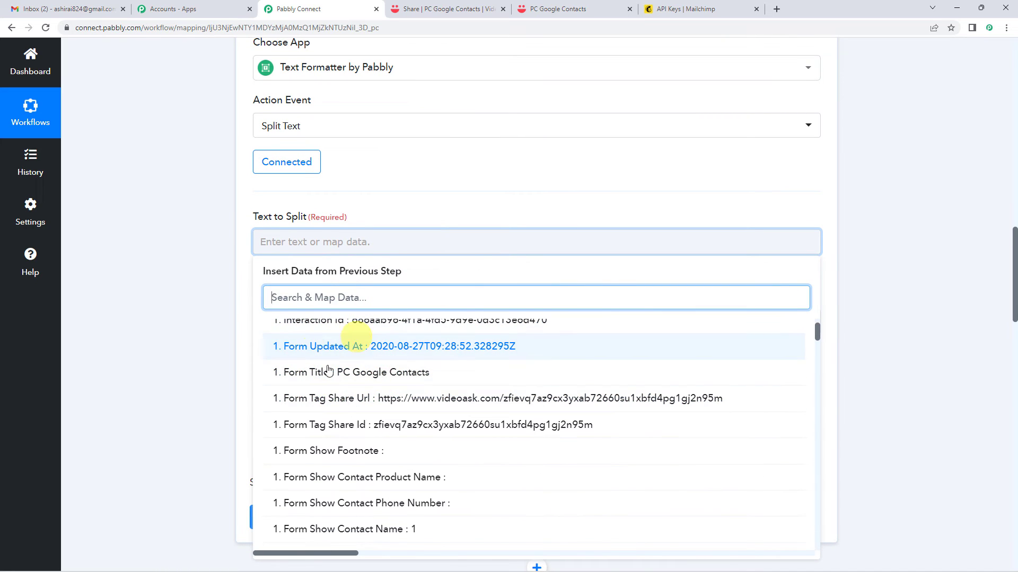
text(remo)
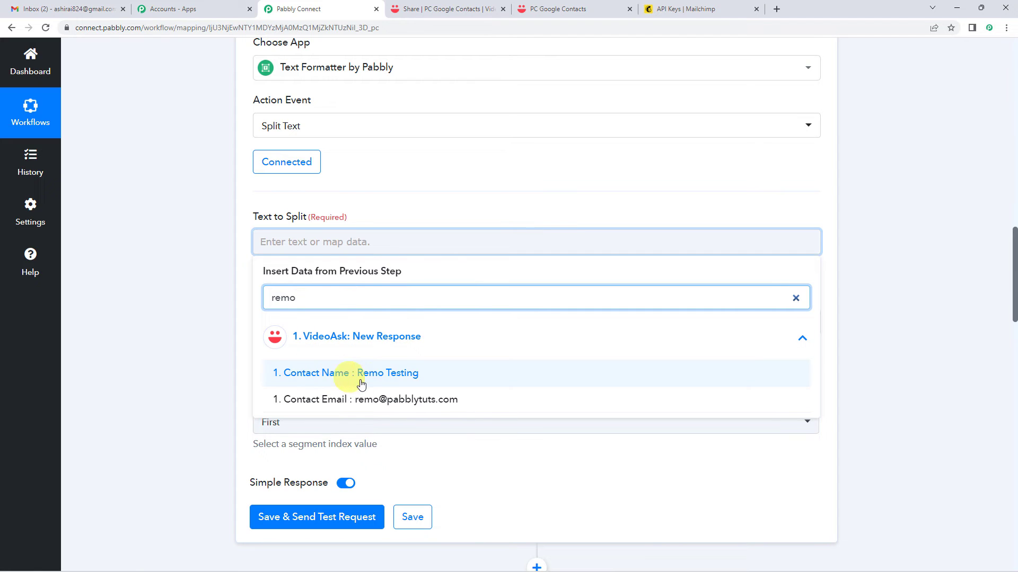
click(377, 382)
click(250, 241)
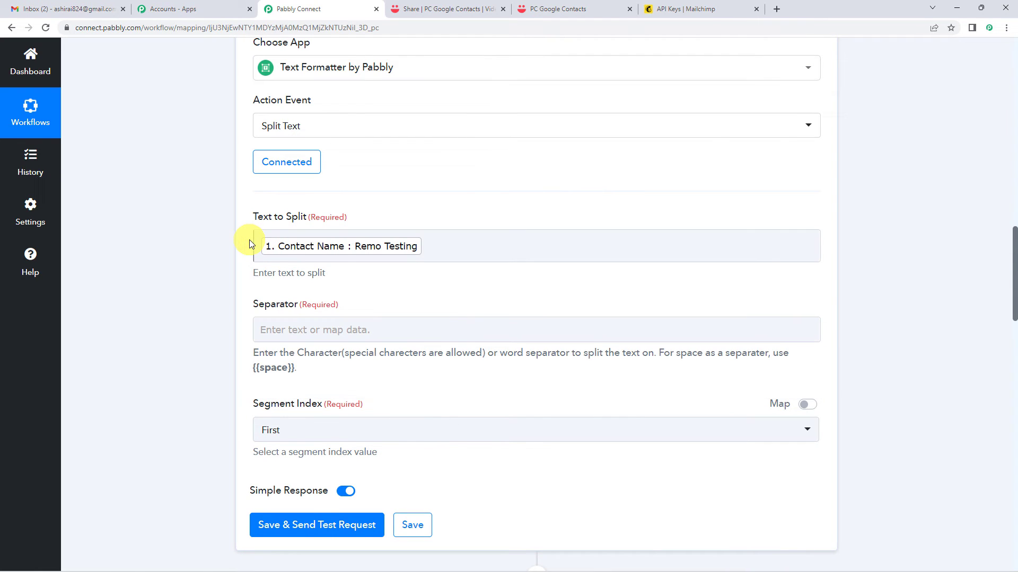
scroll(249, 239, down, 2)
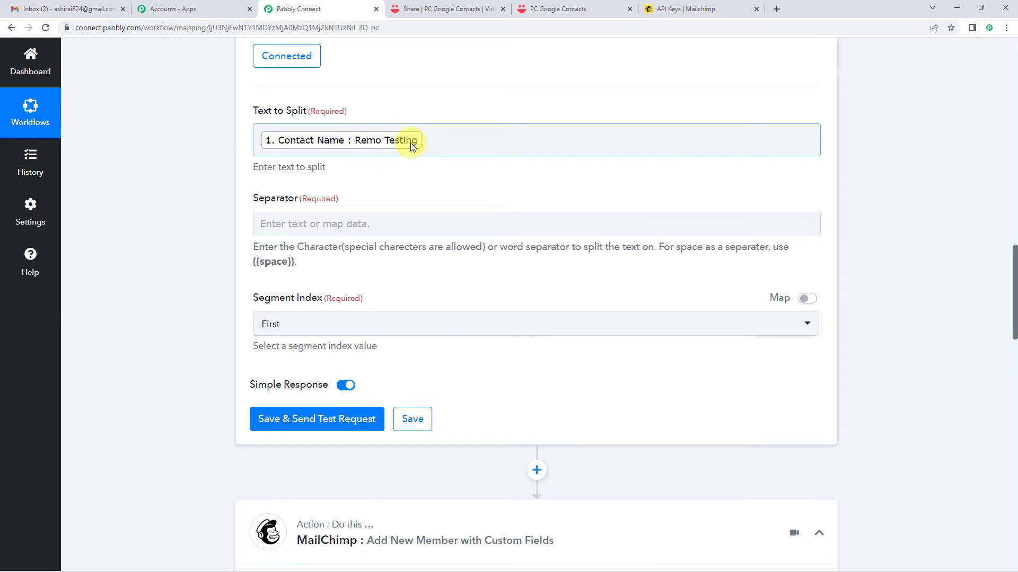
Review the Separator help text and its {{space}} placeholder tip.
click(287, 228)
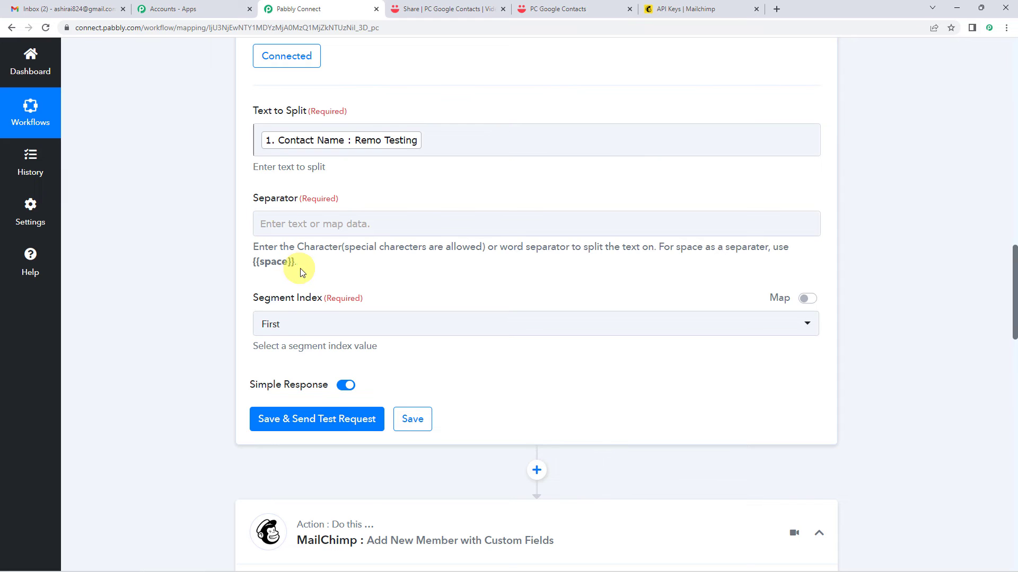
drag(297, 247, 609, 250)
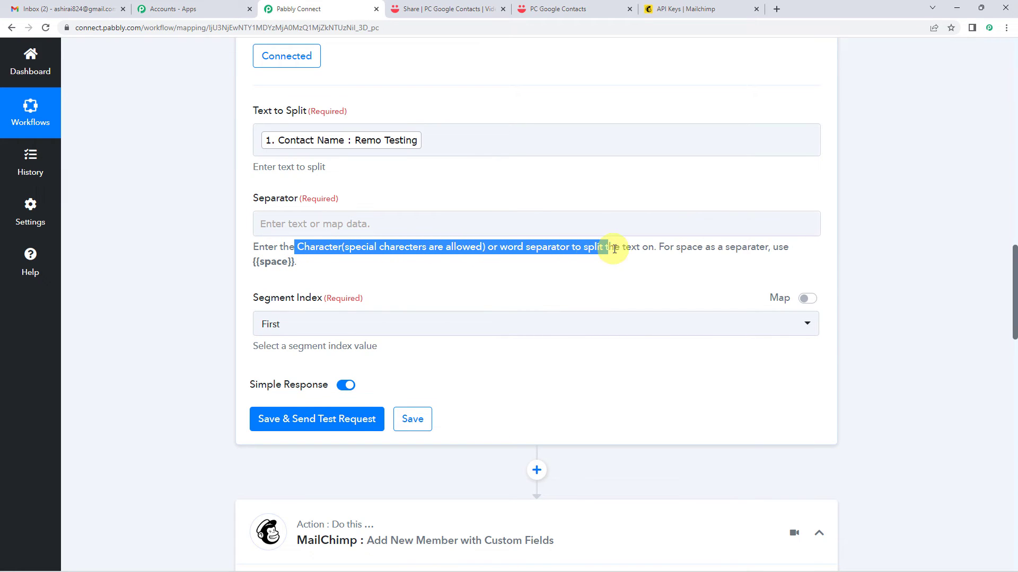
click(492, 249)
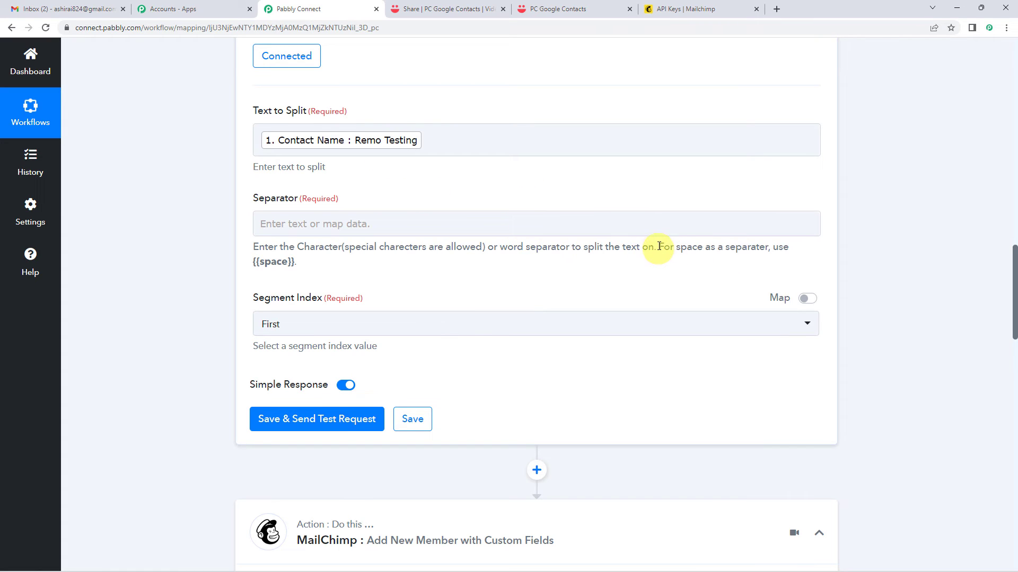
drag(655, 246, 789, 250)
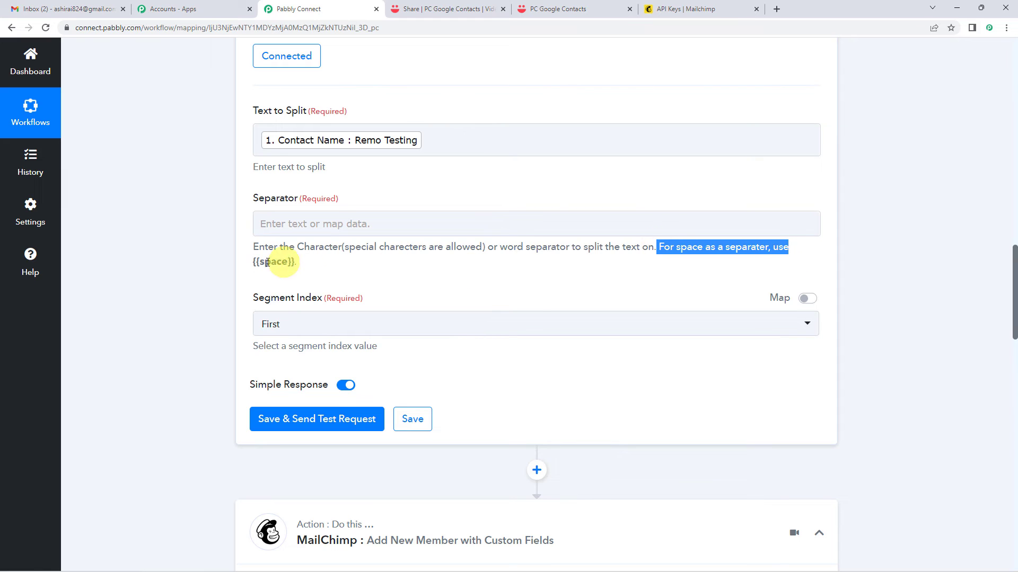
drag(254, 262, 292, 262)
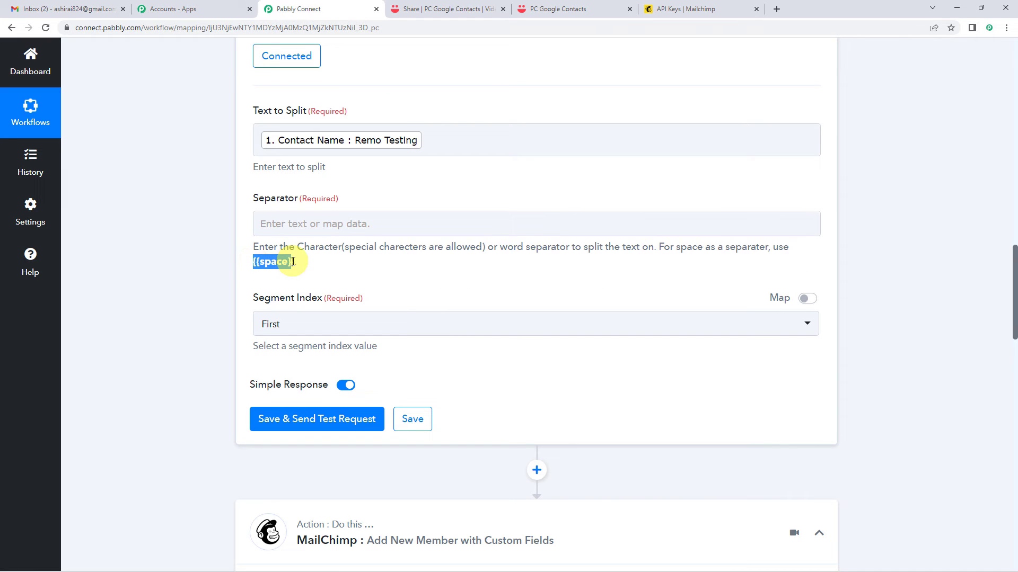
Set Segment Index to All and save and test, yielding Result 0 and Result 1.
click(293, 225)
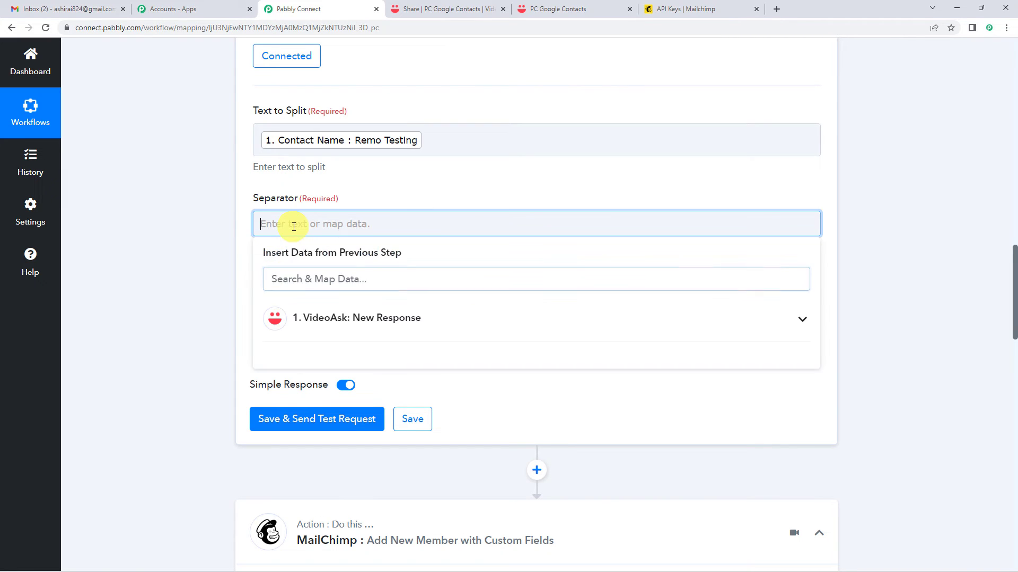
click(363, 193)
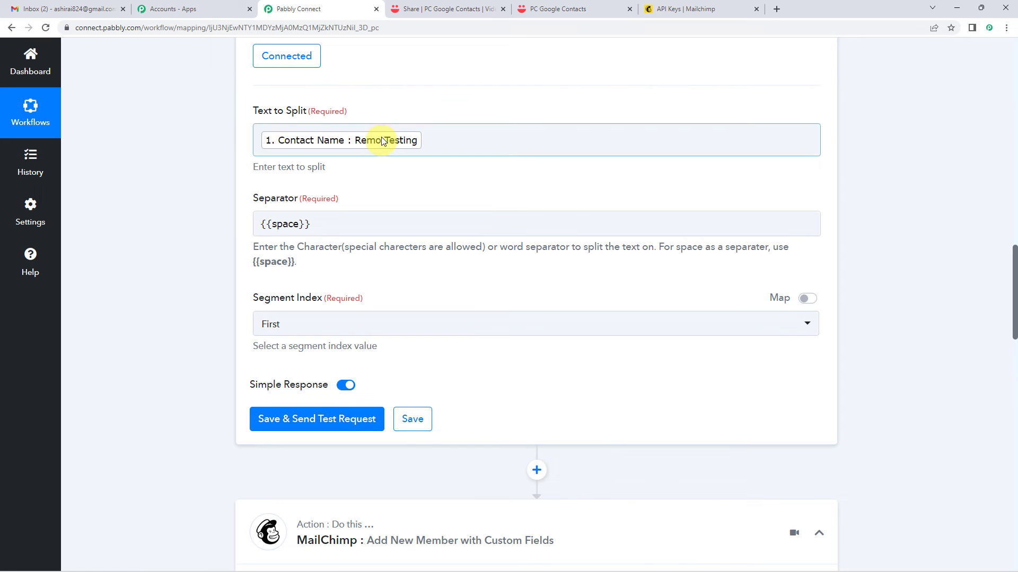
click(300, 332)
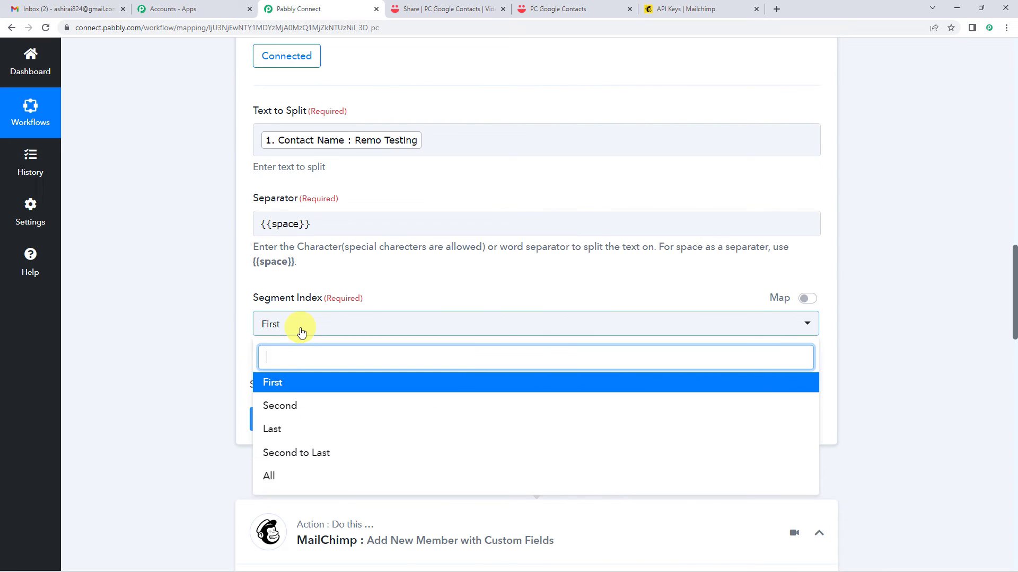
click(268, 477)
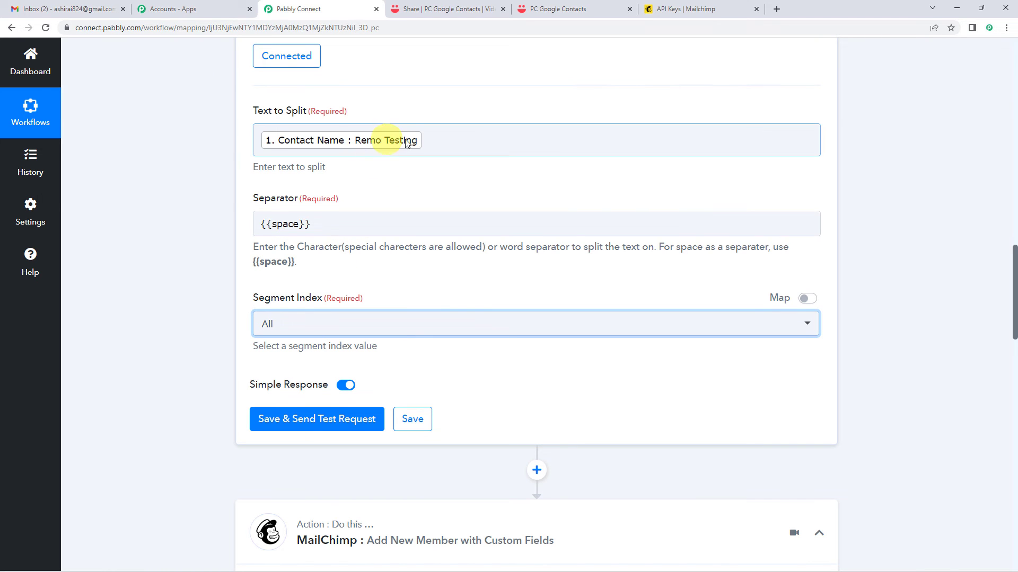
click(314, 419)
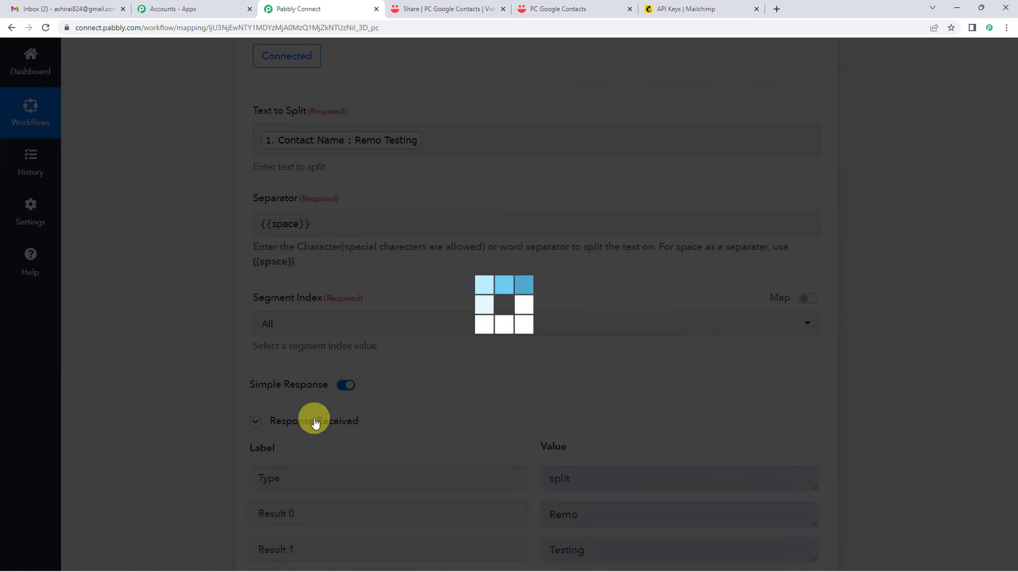
Scroll to the MailChimp action and open its Connect MailChimp Account panel.
scroll(529, 355, down, 1)
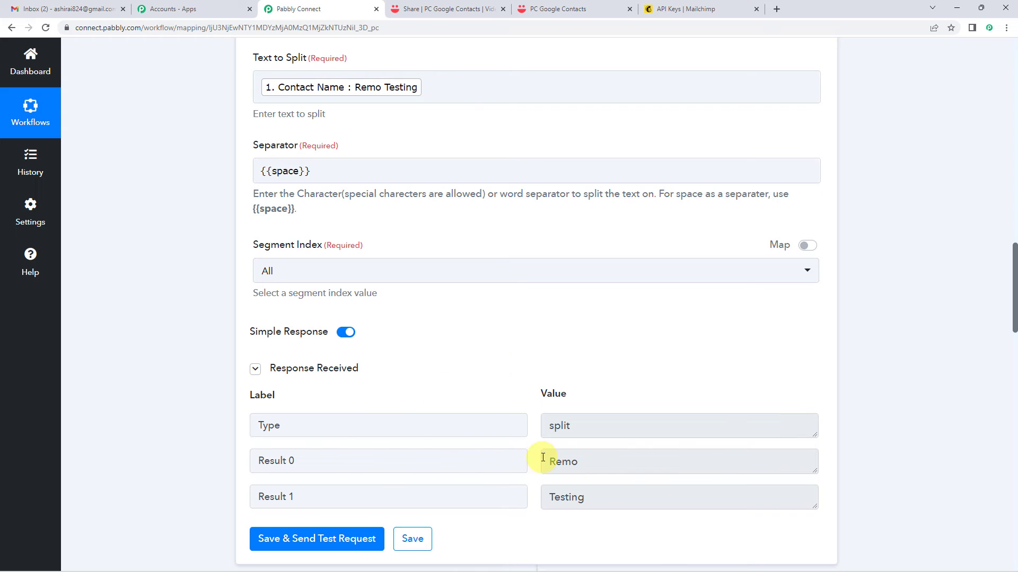
scroll(421, 256, up, 3)
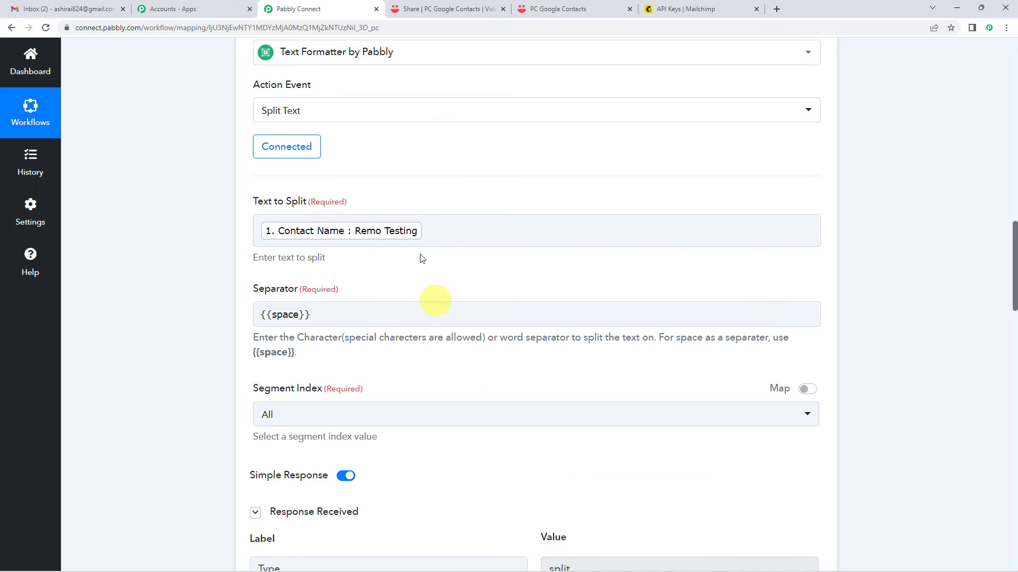
scroll(550, 284, down, 3)
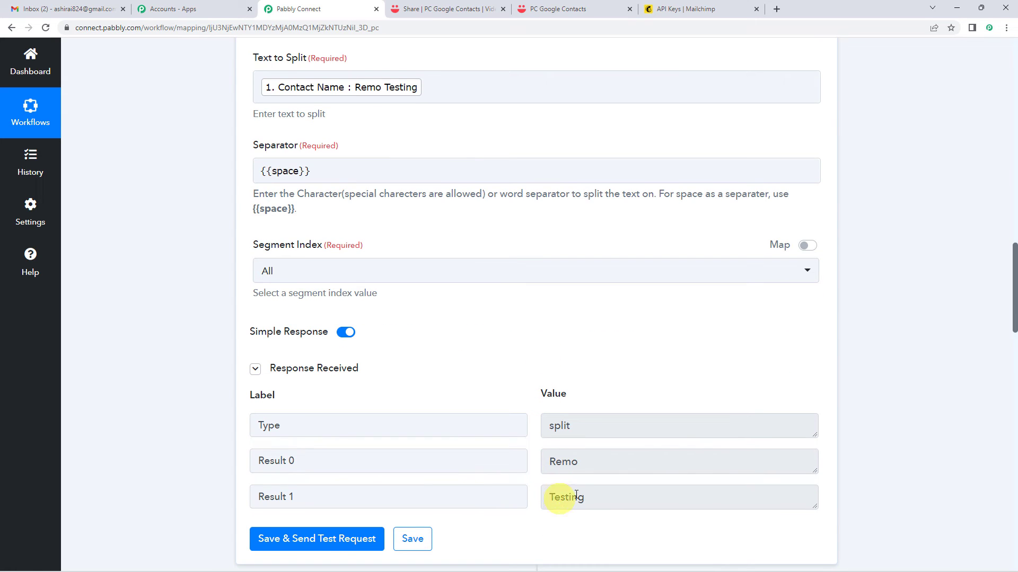
scroll(517, 302, down, 3)
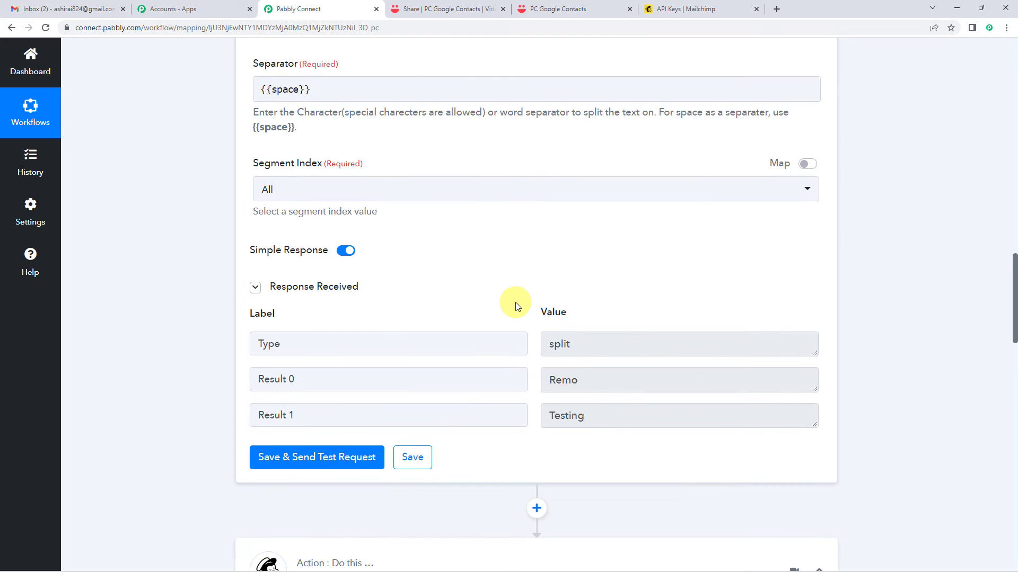
scroll(567, 298, down, 1)
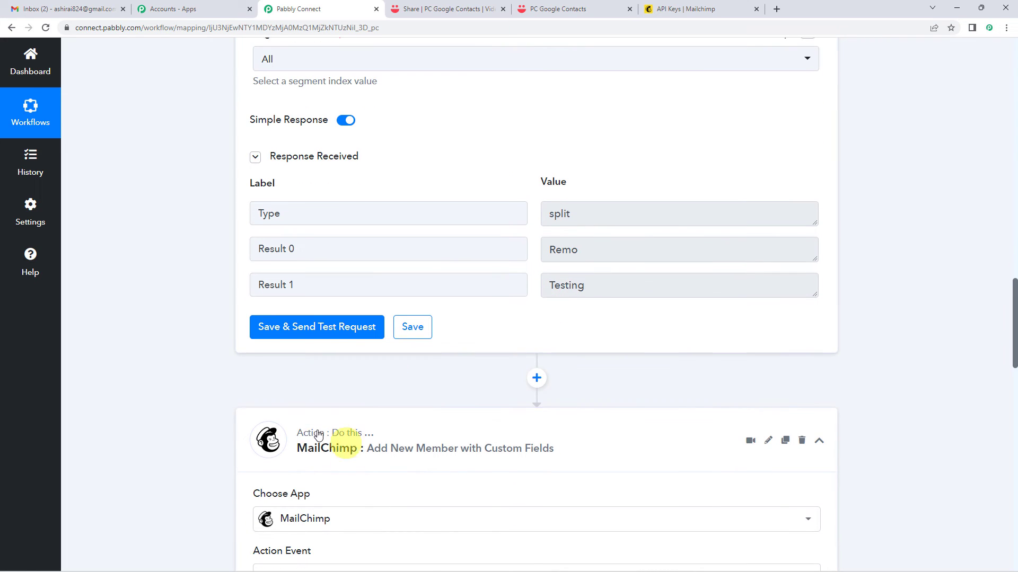
mouse_move(368, 437)
scroll(484, 316, down, 6)
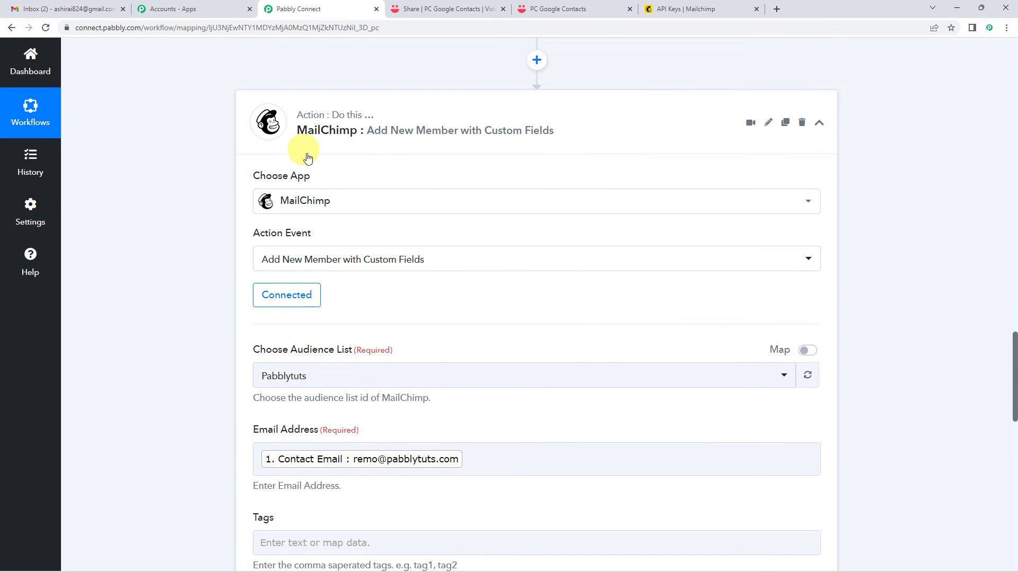
scroll(198, 301, up, 3)
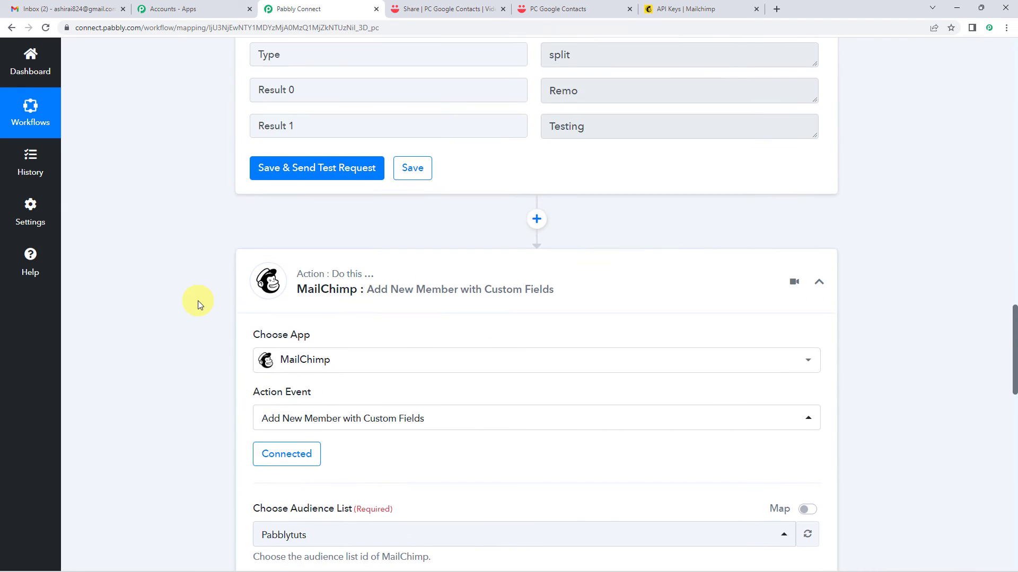
scroll(198, 300, up, 11)
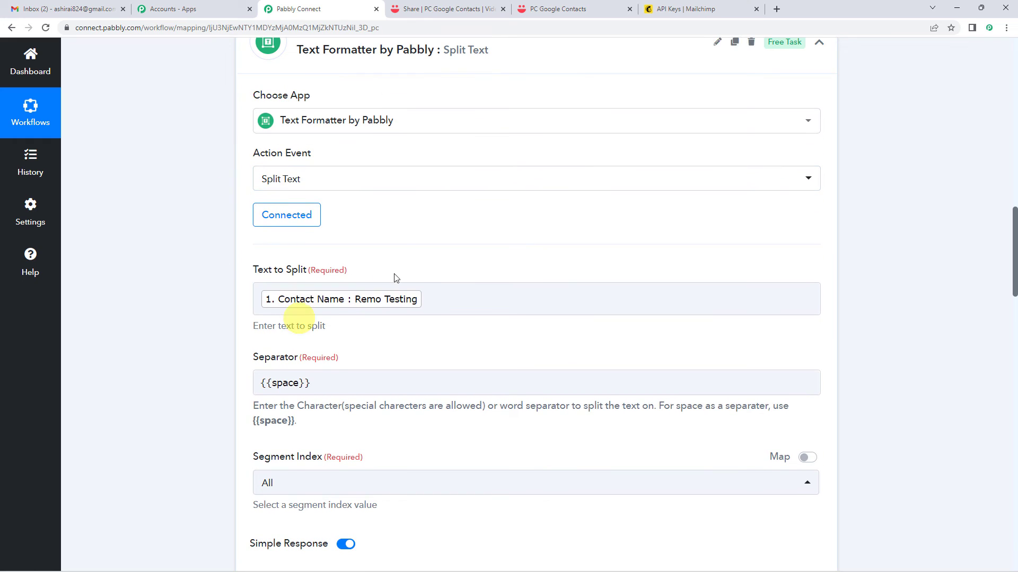
scroll(228, 251, down, 3)
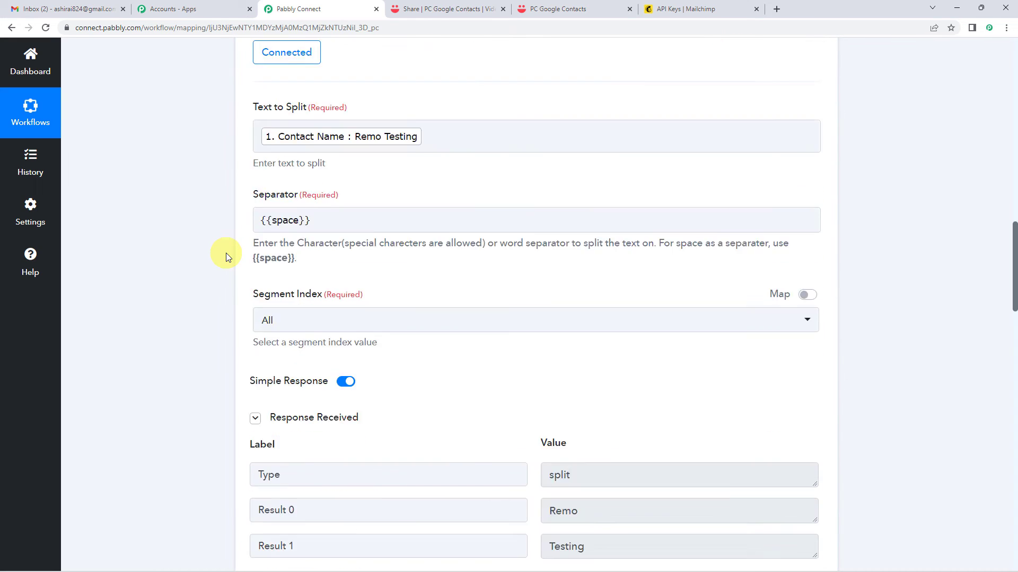
scroll(226, 257, down, 5)
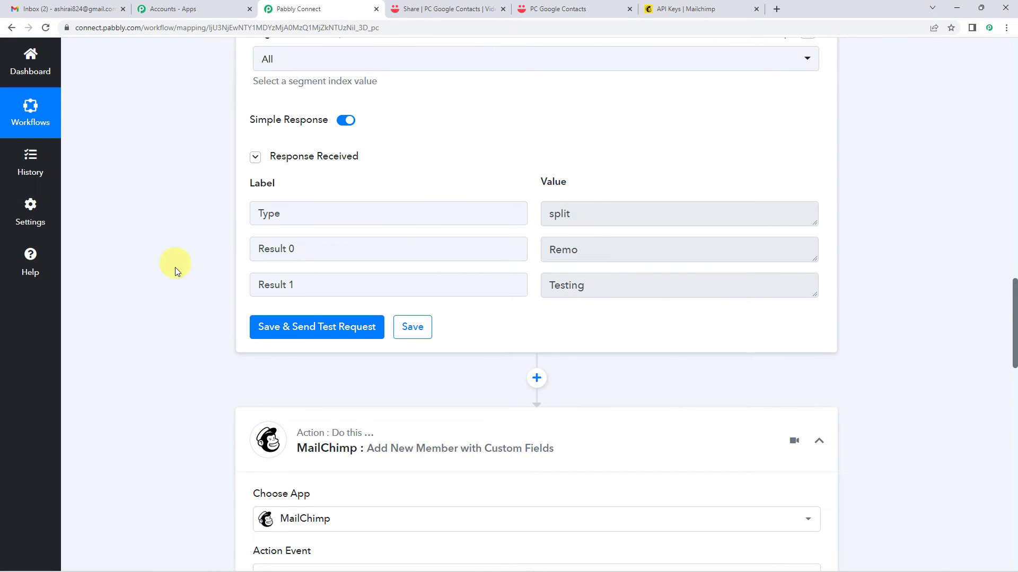
scroll(177, 270, down, 4)
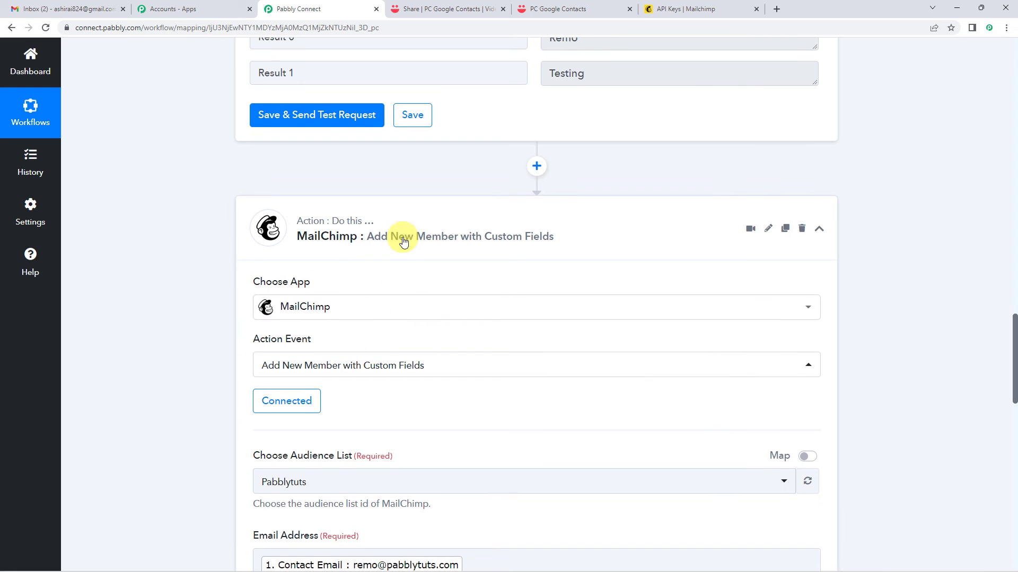
scroll(403, 241, down, 2)
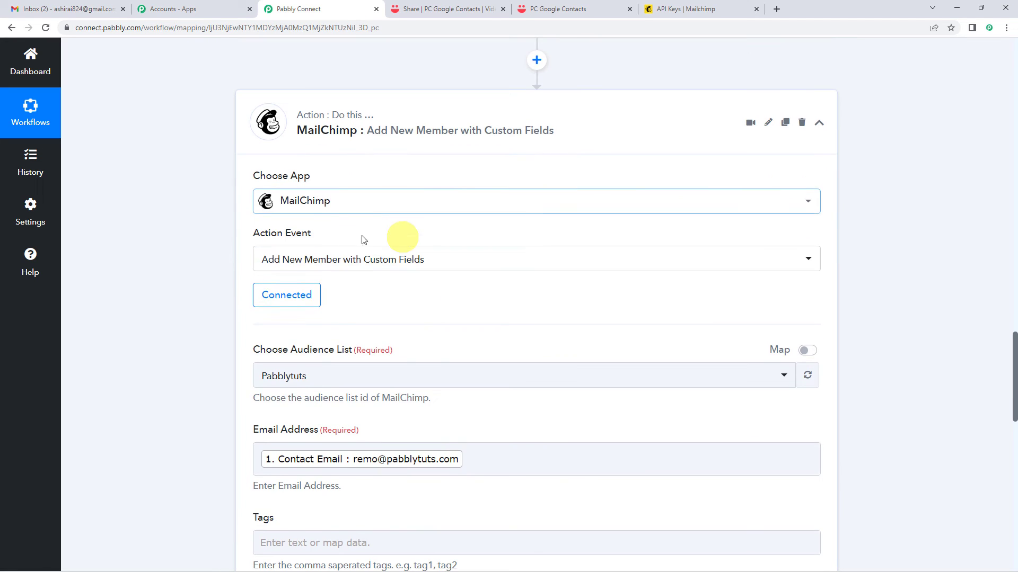
click(298, 305)
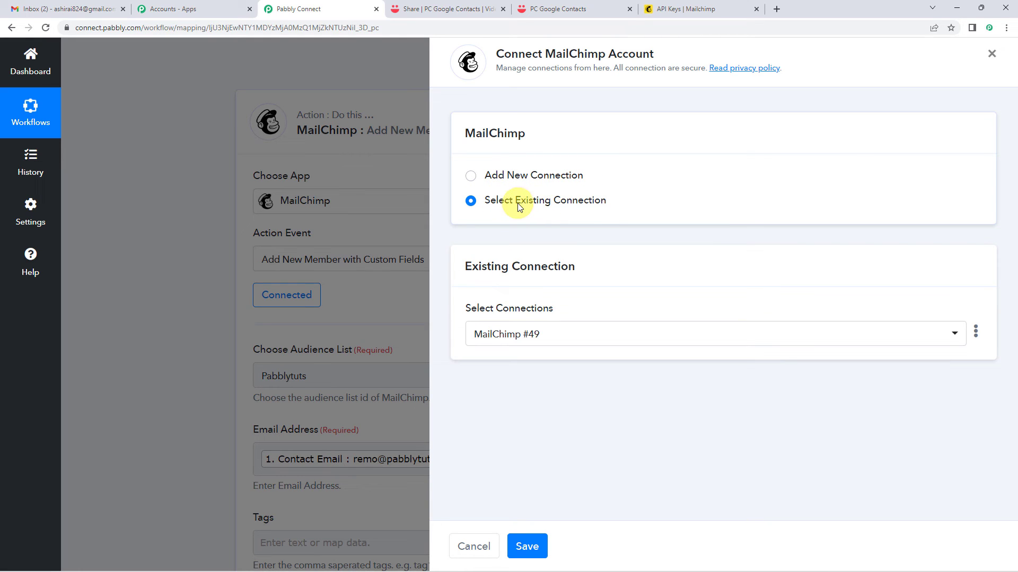
Keep and save the existing MailChimp connection for the add-subscriber action.
click(526, 548)
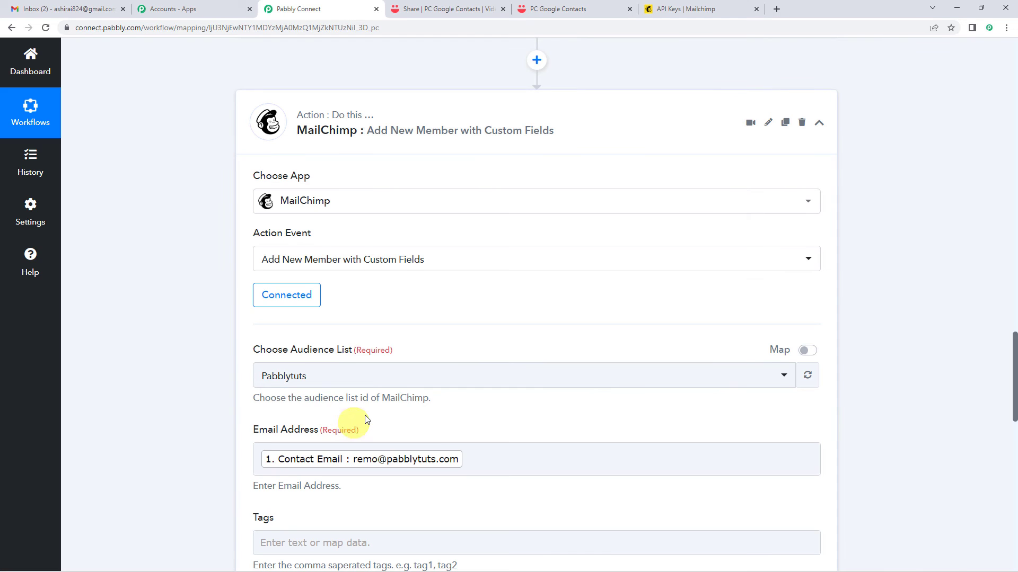
scroll(360, 408, down, 2)
scroll(336, 327, down, 5)
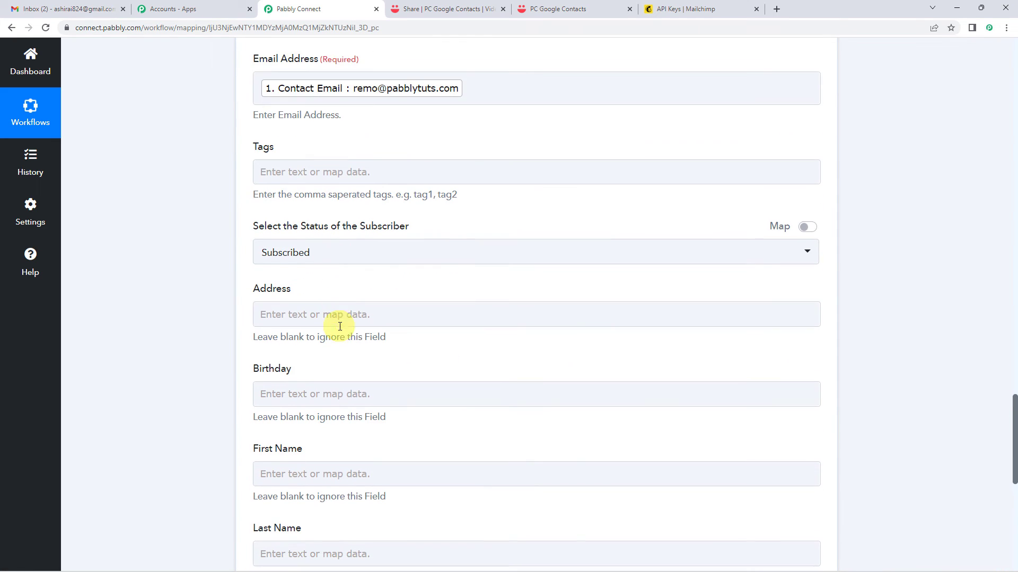
scroll(353, 253, down, 5)
Map the Text Formatter's Result 0 into the MailChimp First Name field.
click(296, 203)
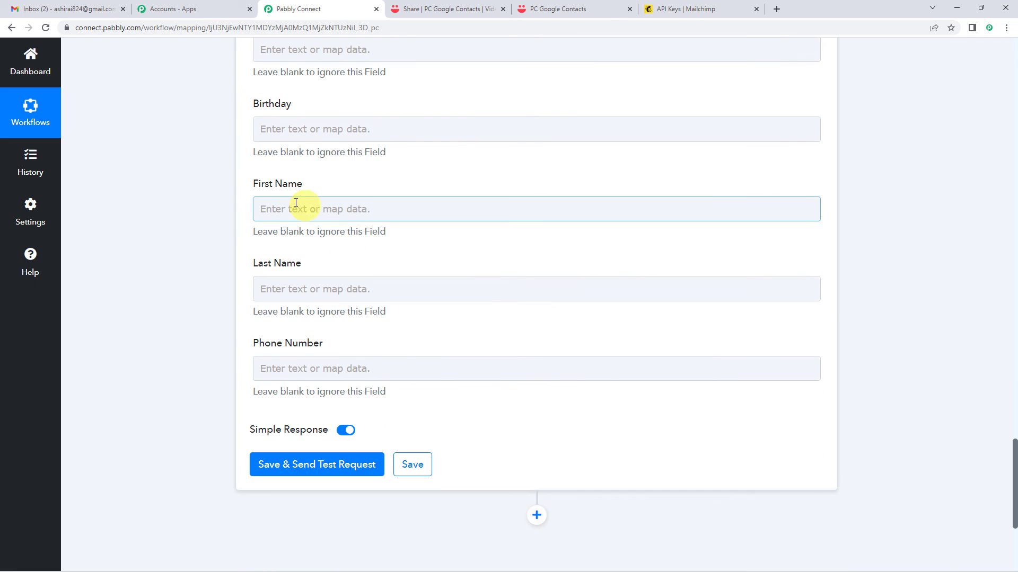
click(290, 208)
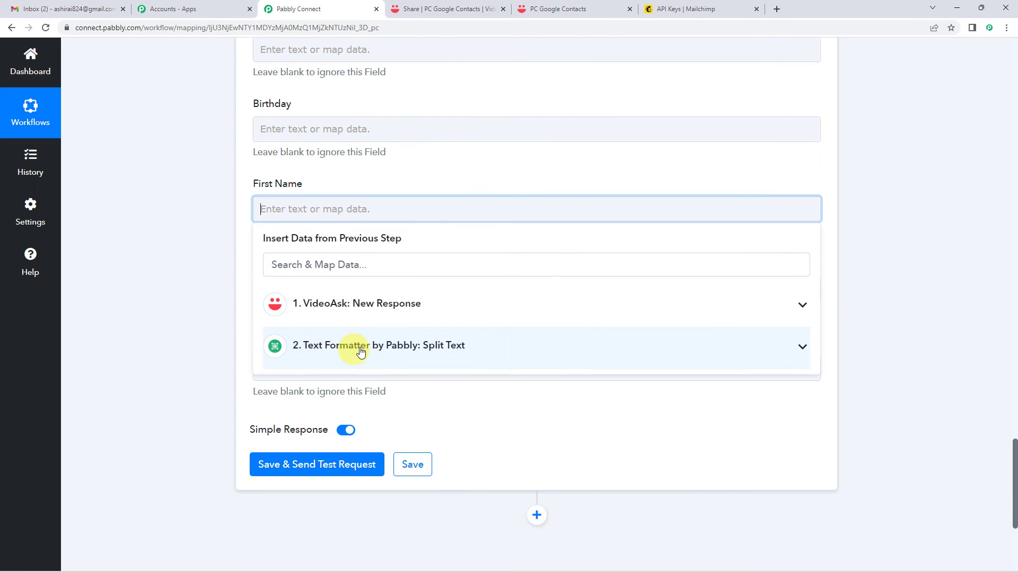
click(336, 353)
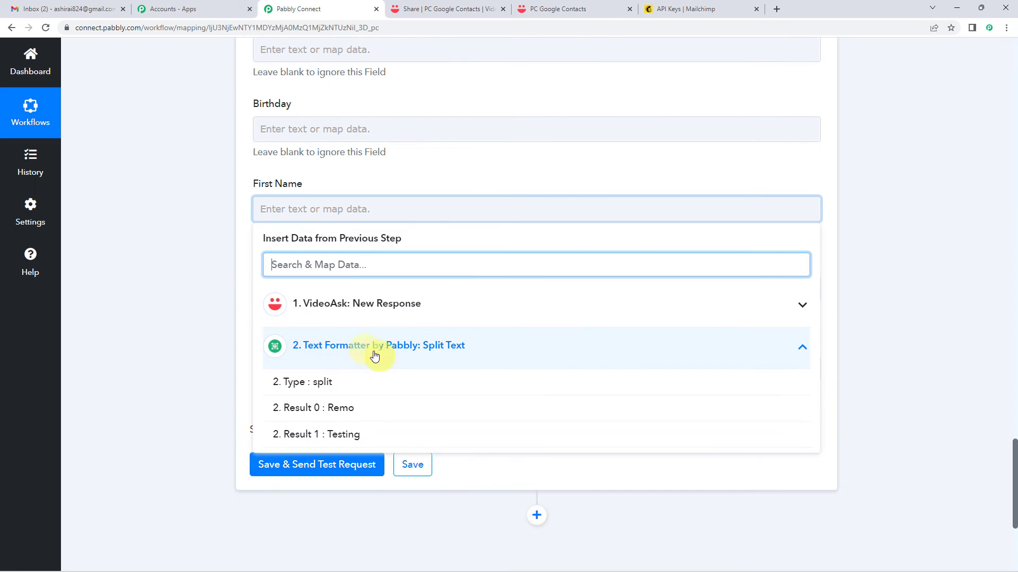
click(334, 410)
click(234, 234)
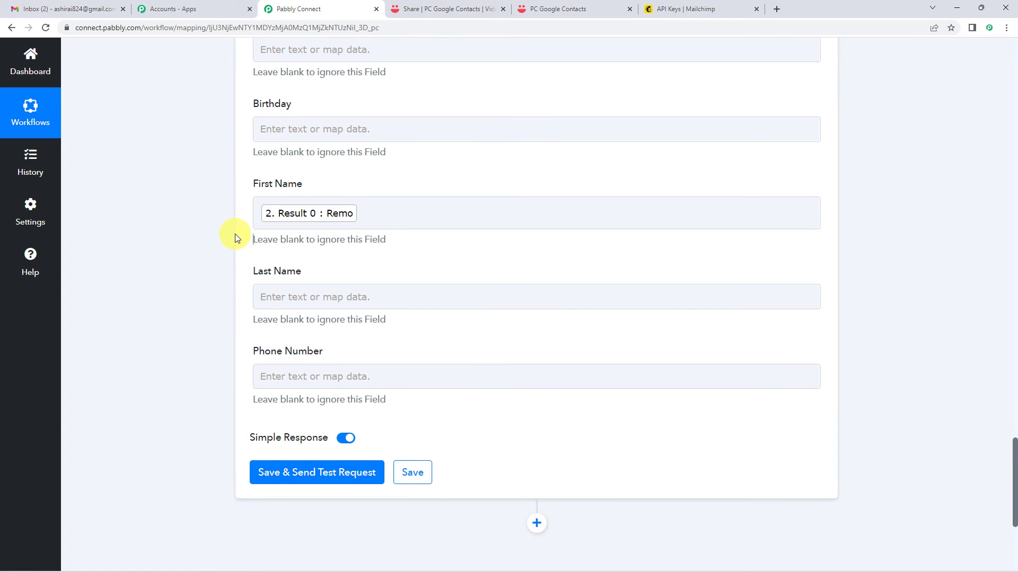
Map the Text Formatter's Result 1 into the MailChimp Last Name field.
scroll(234, 233, down, 2)
click(300, 188)
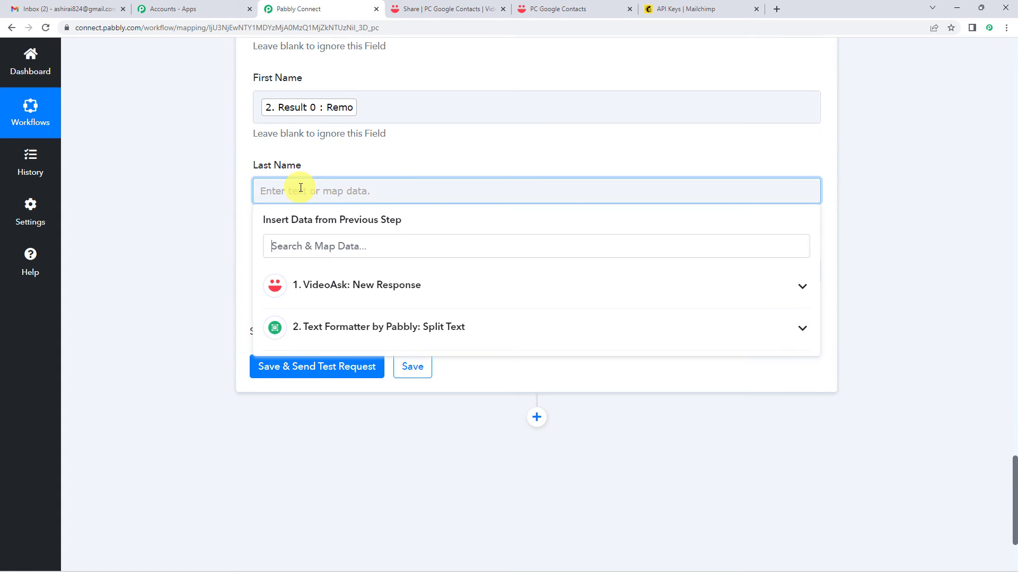
click(336, 331)
click(336, 415)
scroll(227, 254, up, 3)
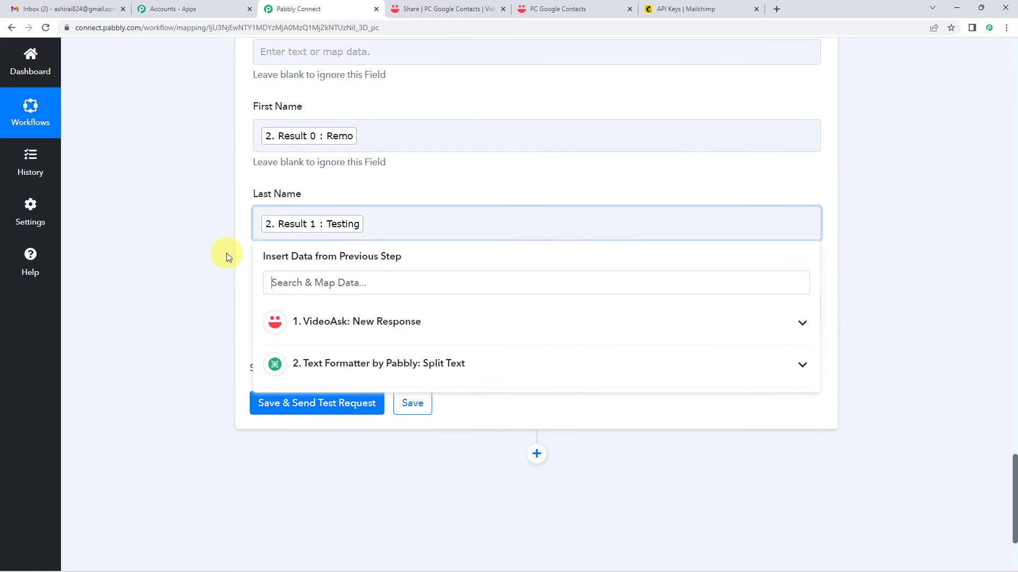
click(228, 280)
scroll(225, 295, up, 1)
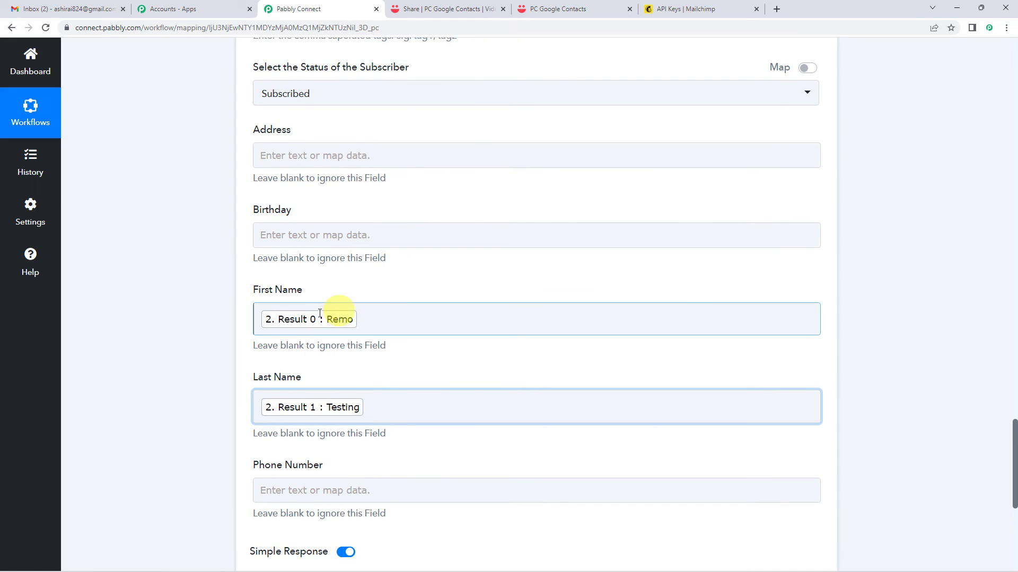
scroll(234, 375, up, 5)
scroll(233, 373, up, 4)
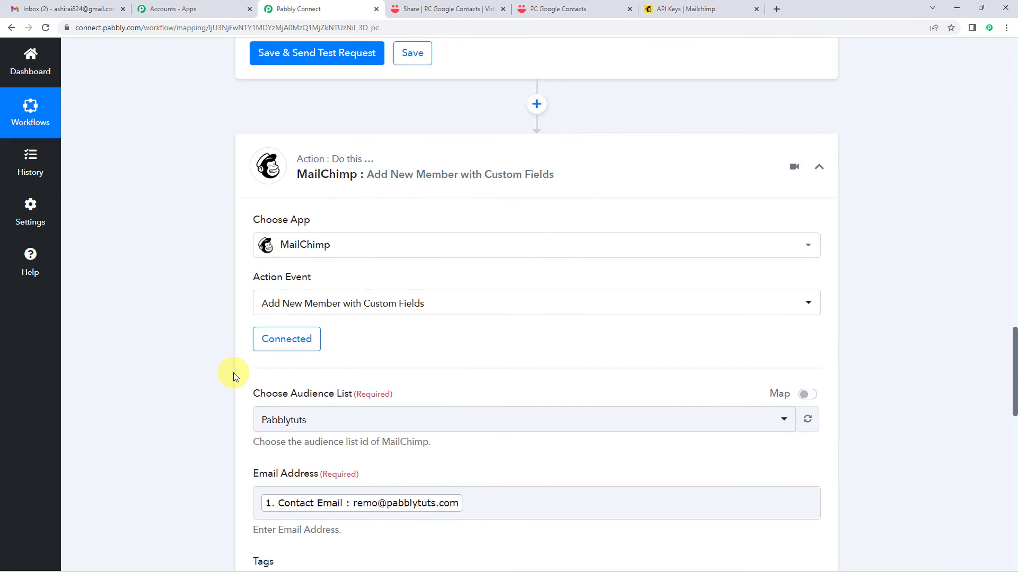
click(374, 355)
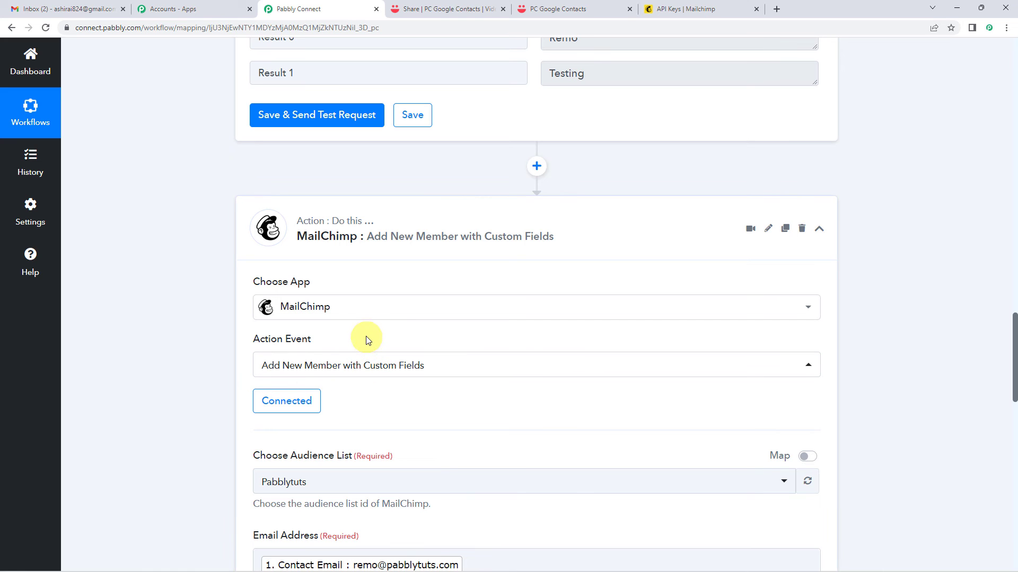
scroll(236, 350, down, 4)
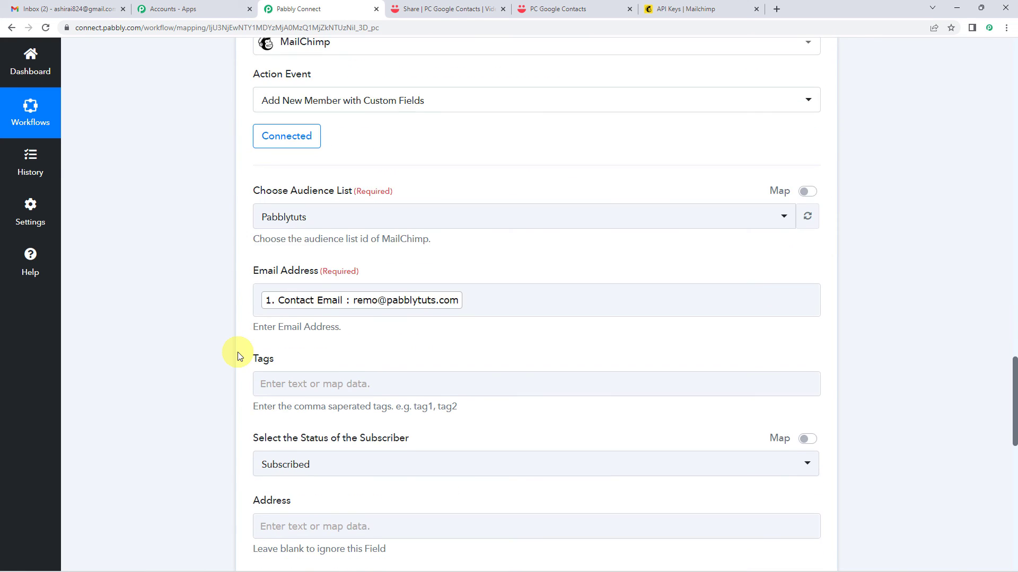
scroll(237, 356, down, 6)
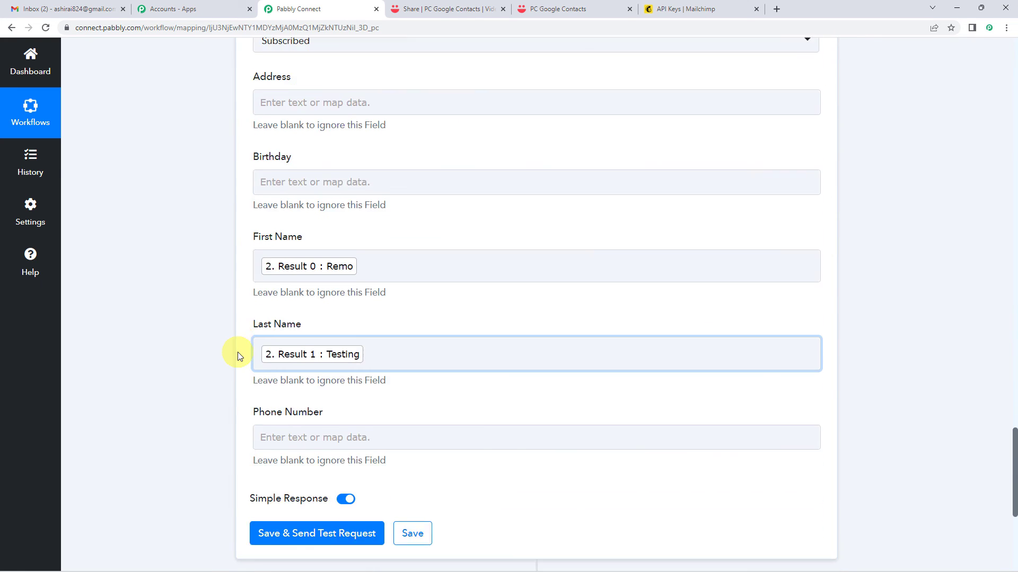
scroll(237, 356, down, 3)
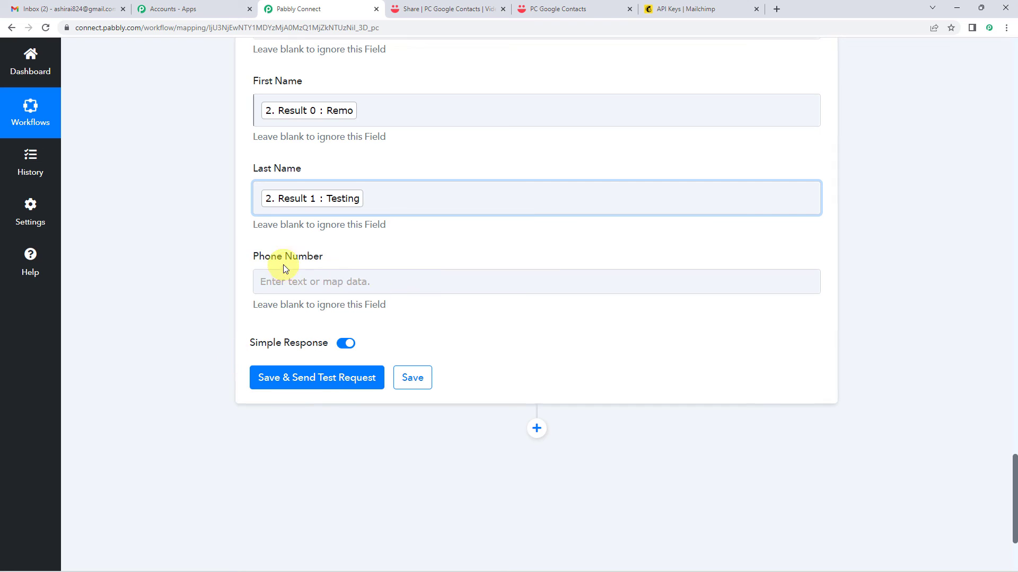
scroll(341, 297, up, 2)
click(385, 291)
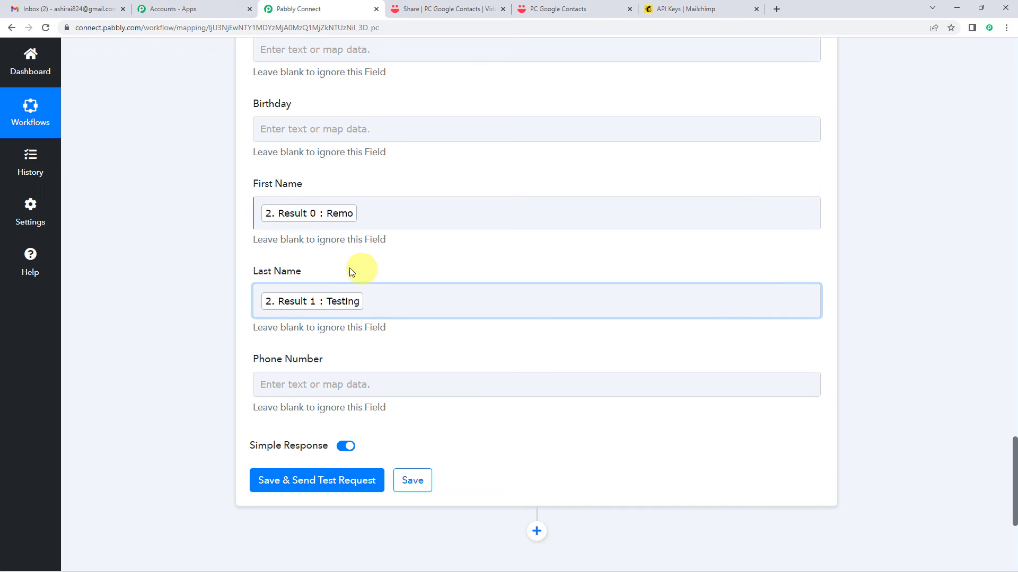
scroll(345, 329, up, 1)
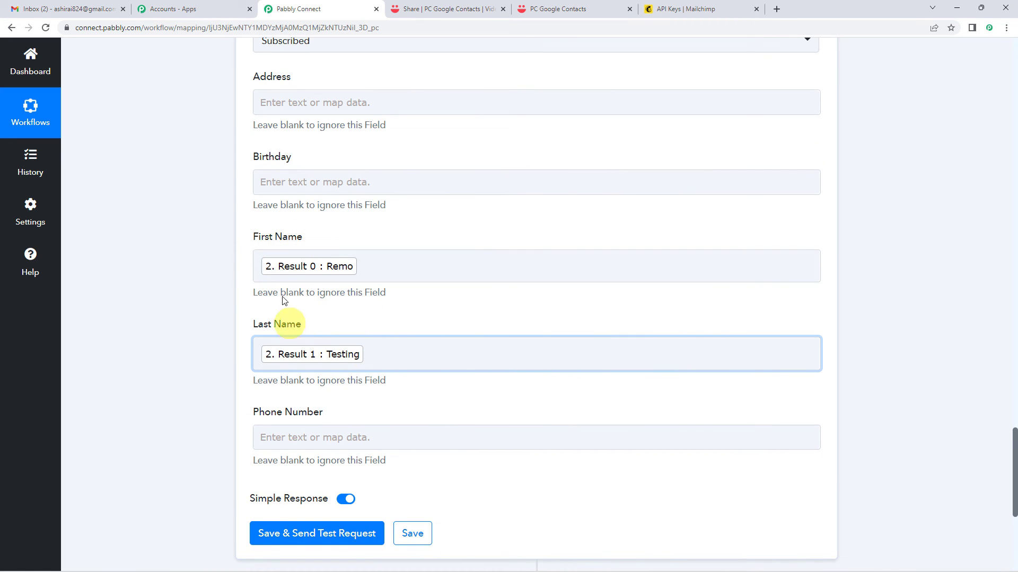
scroll(310, 336, up, 7)
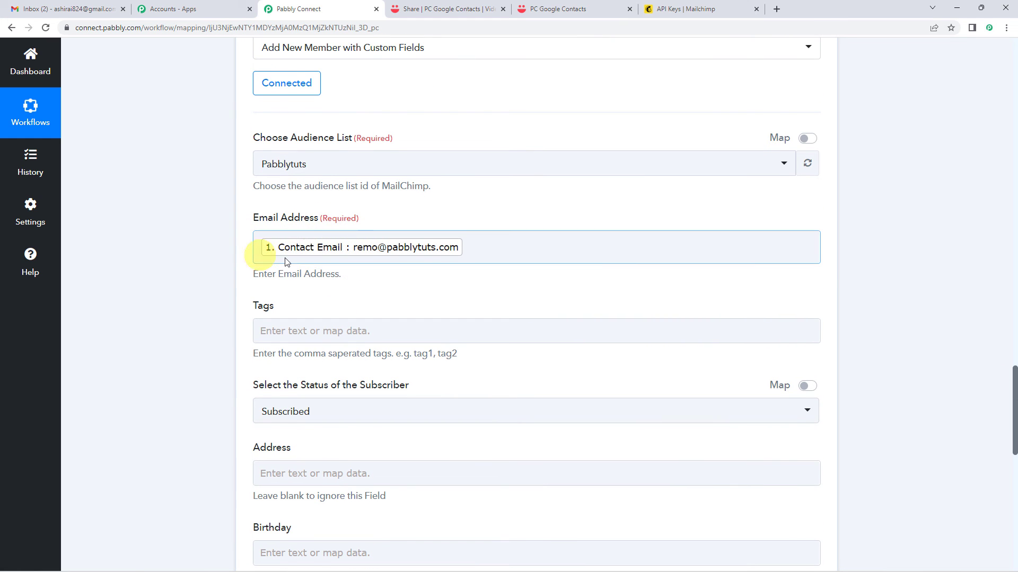
scroll(390, 313, down, 5)
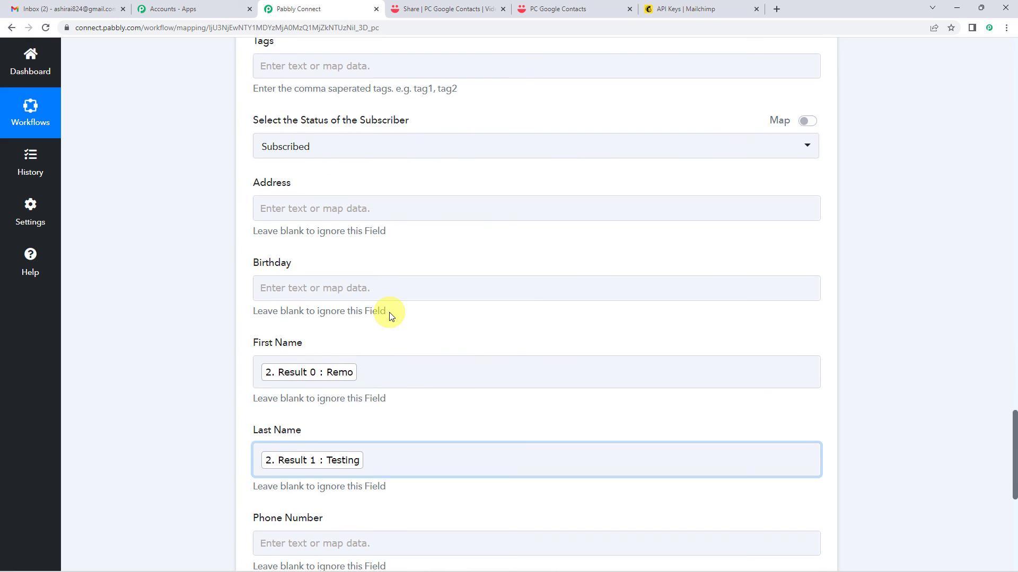
scroll(224, 332, up, 10)
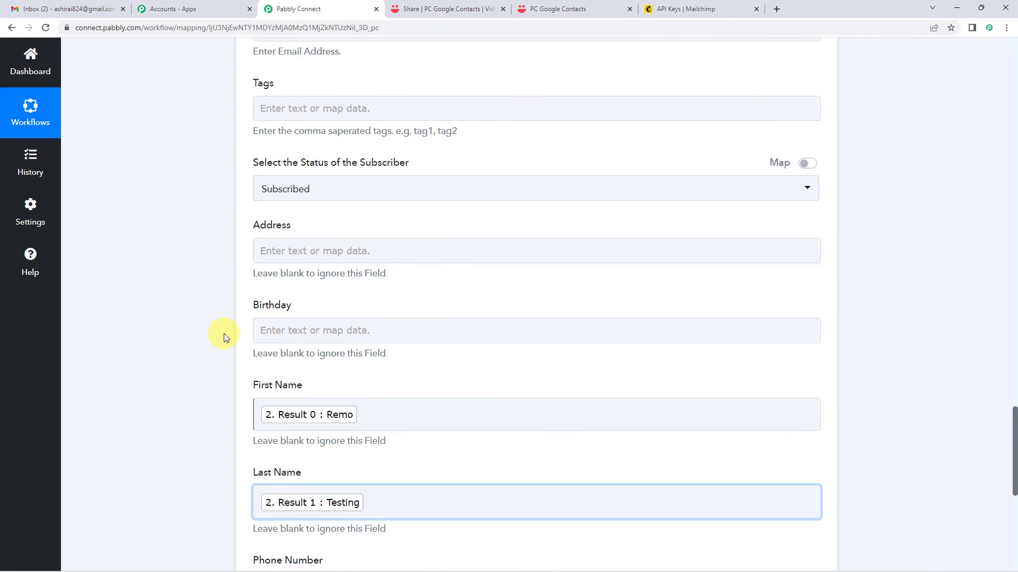
scroll(223, 333, up, 20)
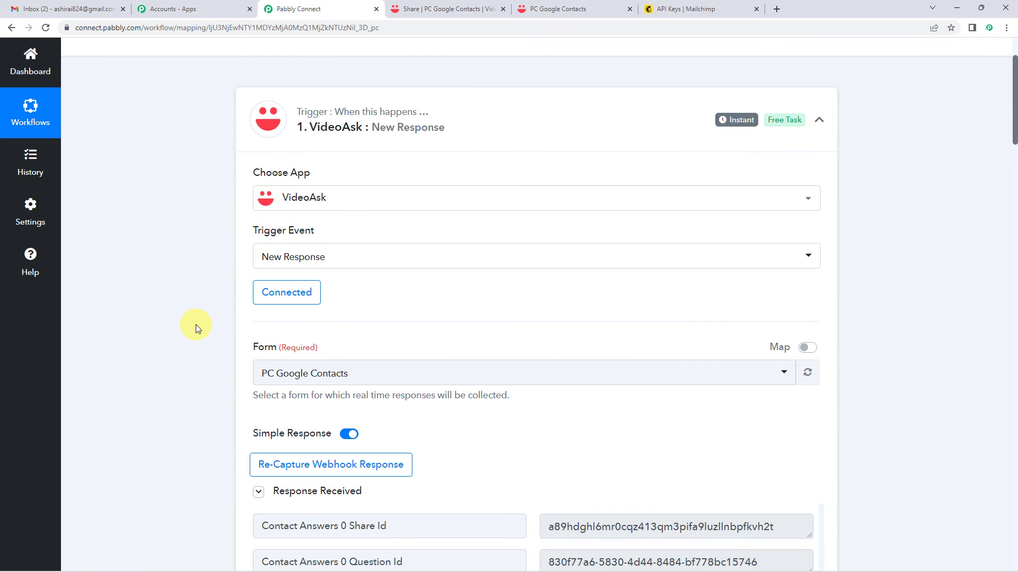
scroll(195, 325, down, 5)
scroll(102, 289, down, 12)
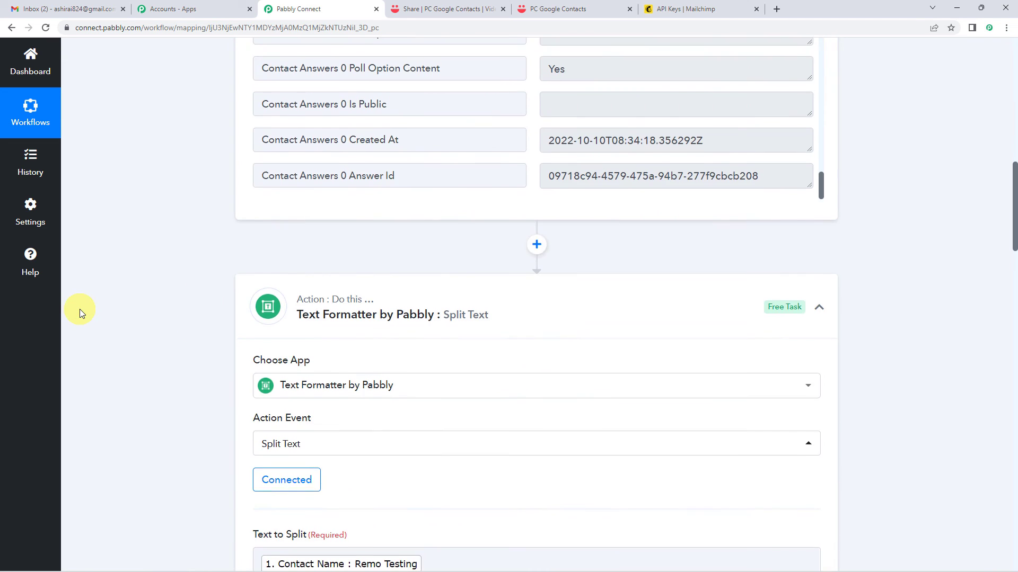
scroll(79, 310, down, 16)
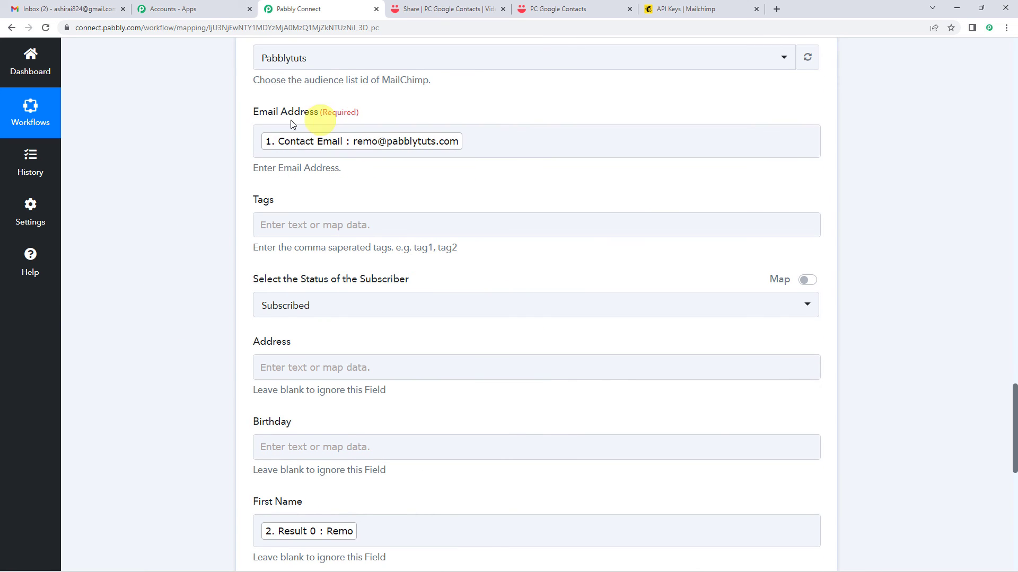
scroll(260, 190, down, 7)
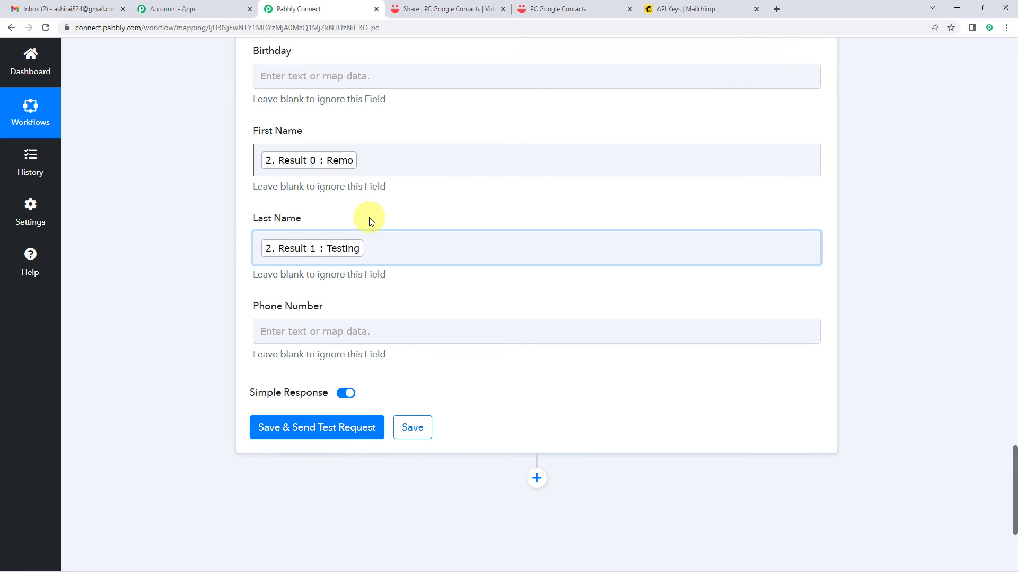
scroll(405, 216, up, 1)
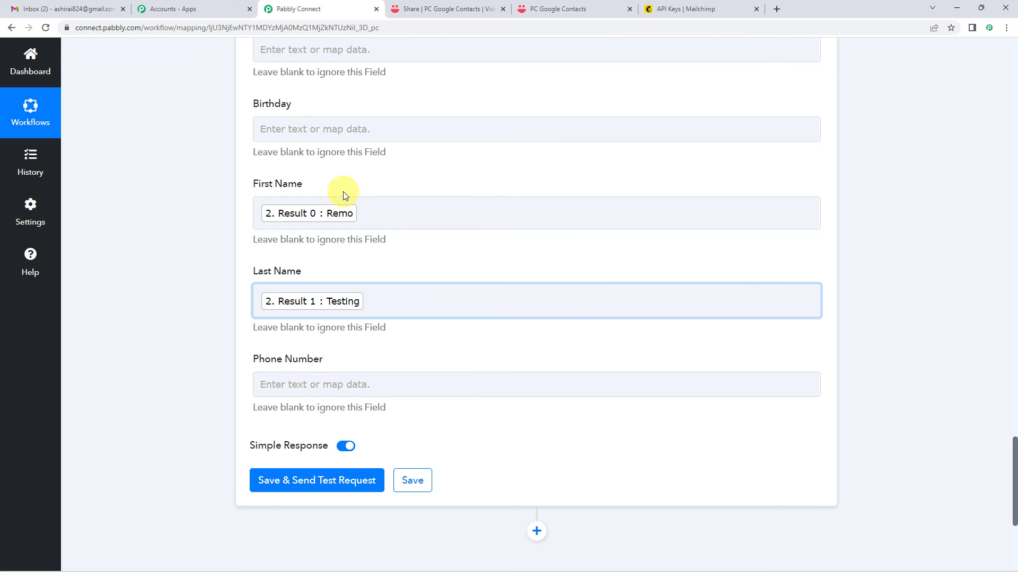
In Mailchimp, list All contacts of the Pabblytuts audience, showing its three current contacts.
click(674, 4)
mouse_move(68, 168)
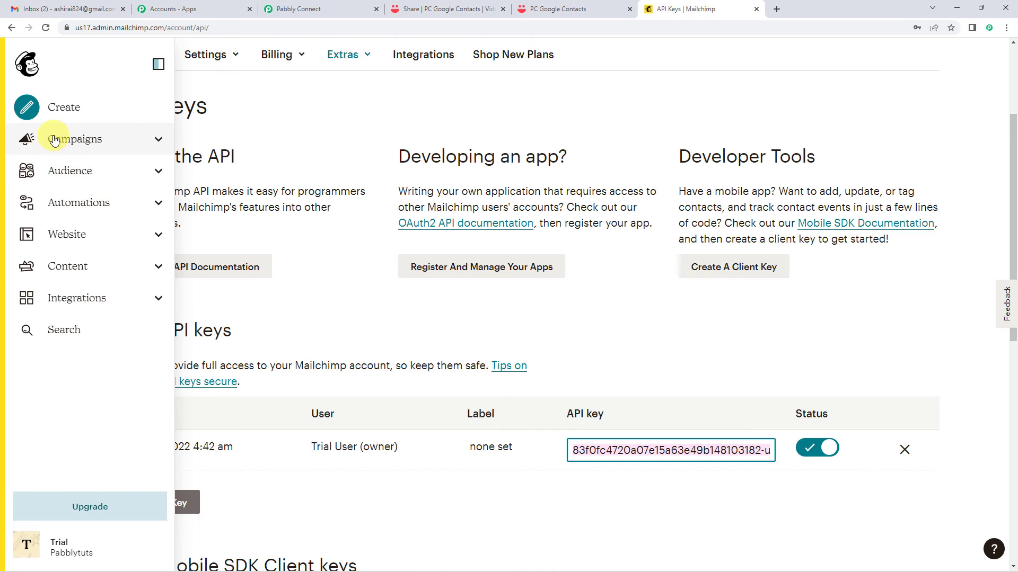
click(159, 177)
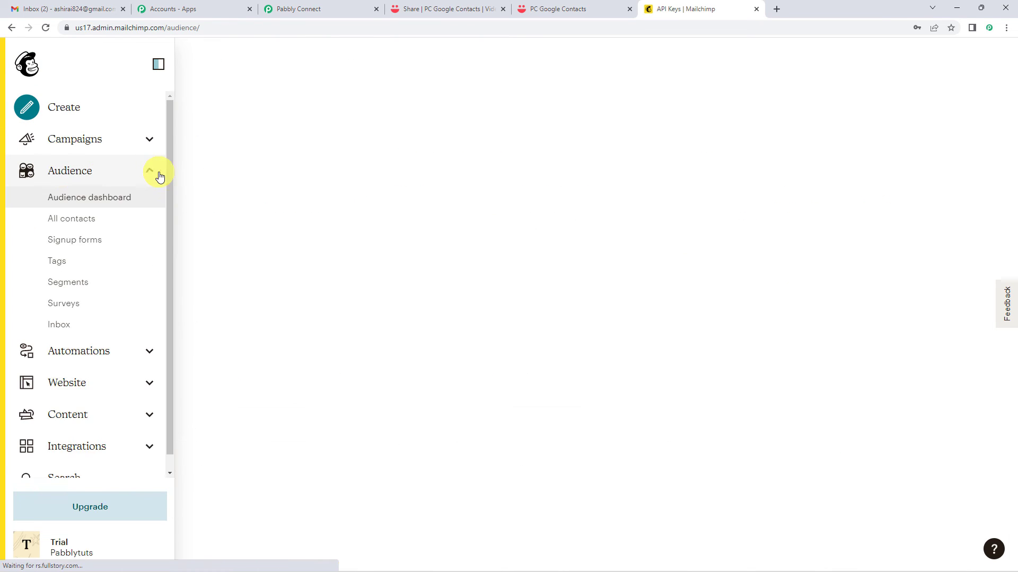
click(71, 222)
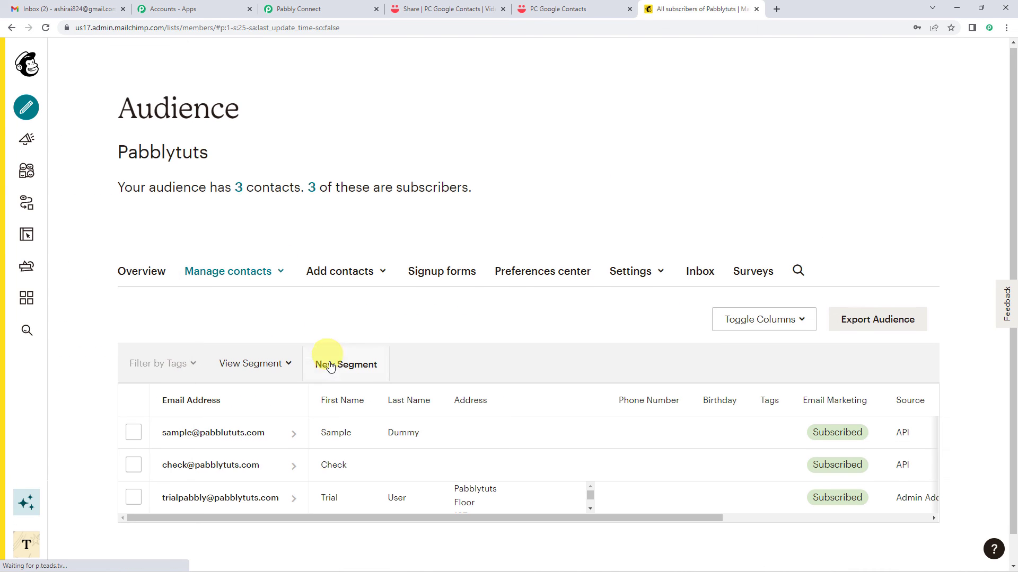
scroll(344, 381, down, 1)
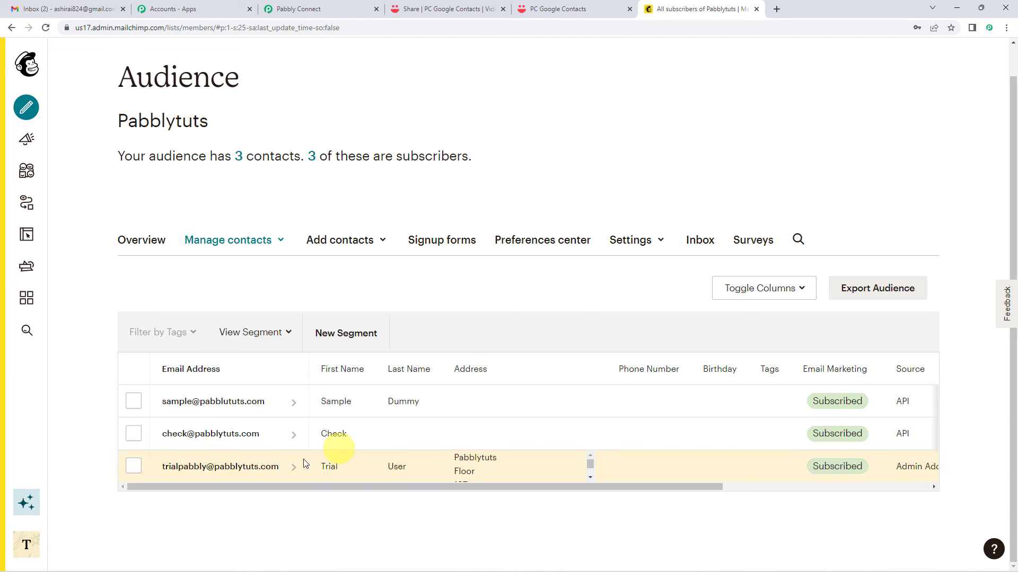
click(310, 8)
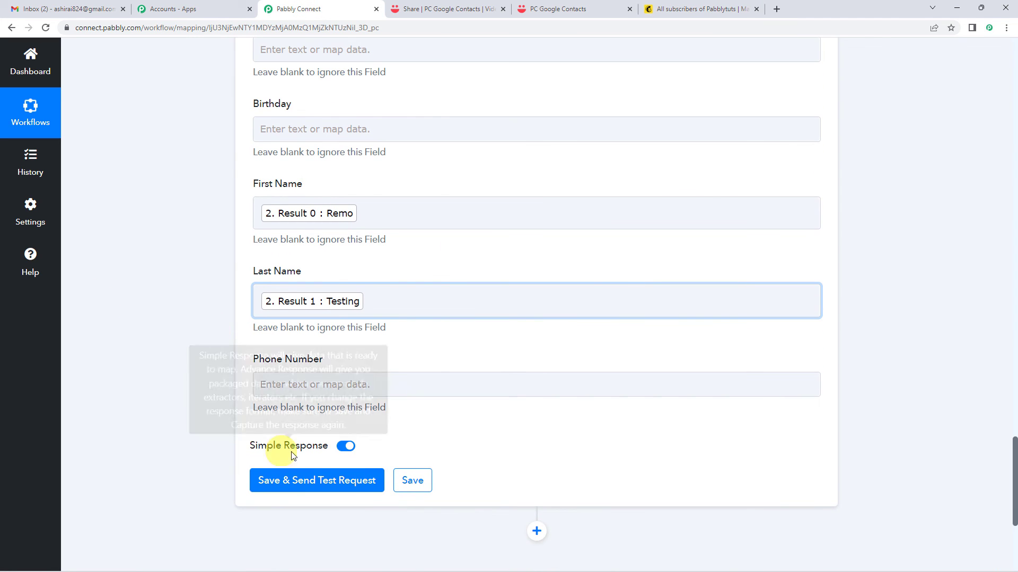
Save the Mailchimp step and send a test request, confirming a subscribed member with the full name.
click(319, 480)
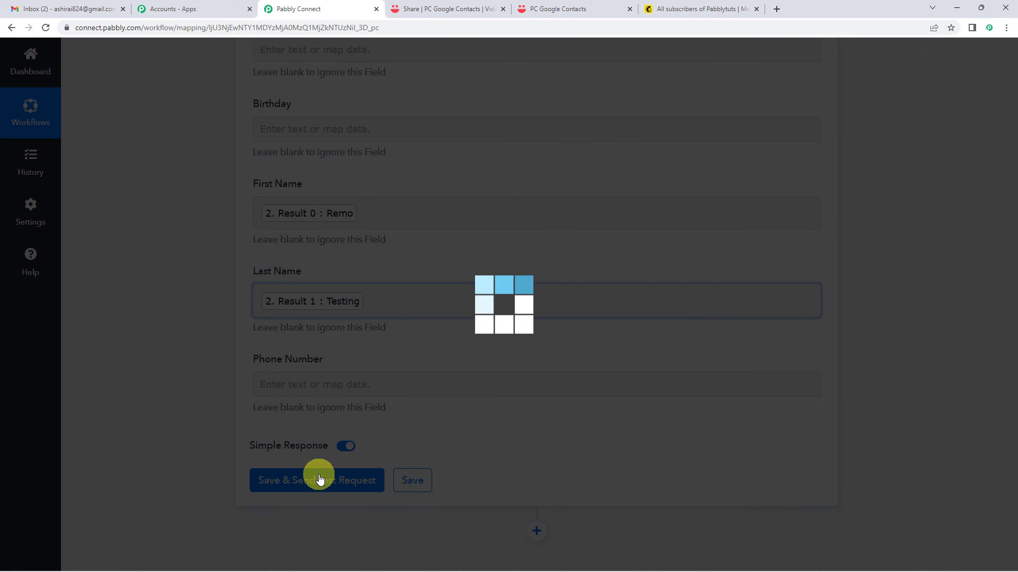
scroll(334, 390, down, 6)
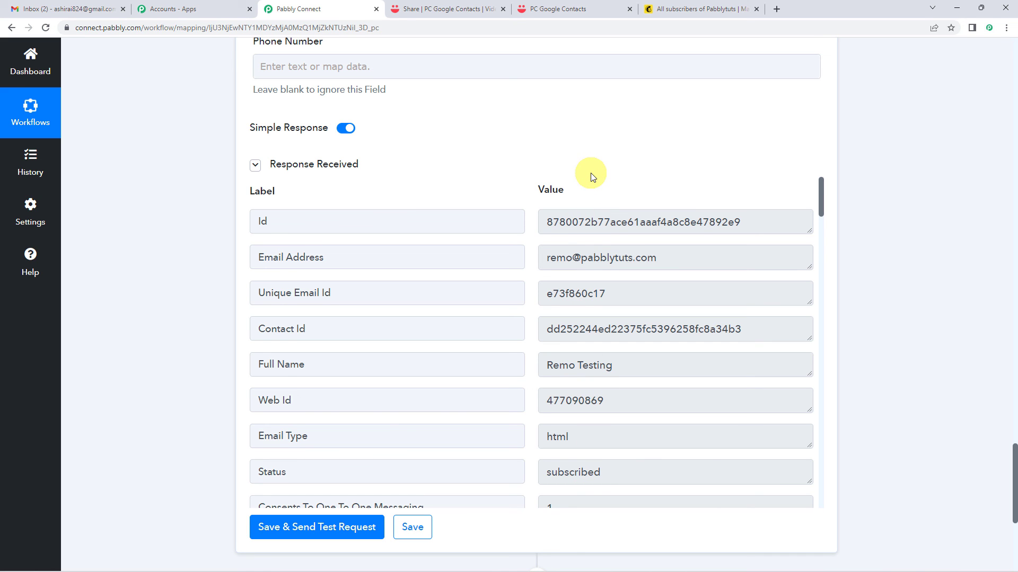
scroll(519, 300, up, 2)
scroll(392, 291, up, 1)
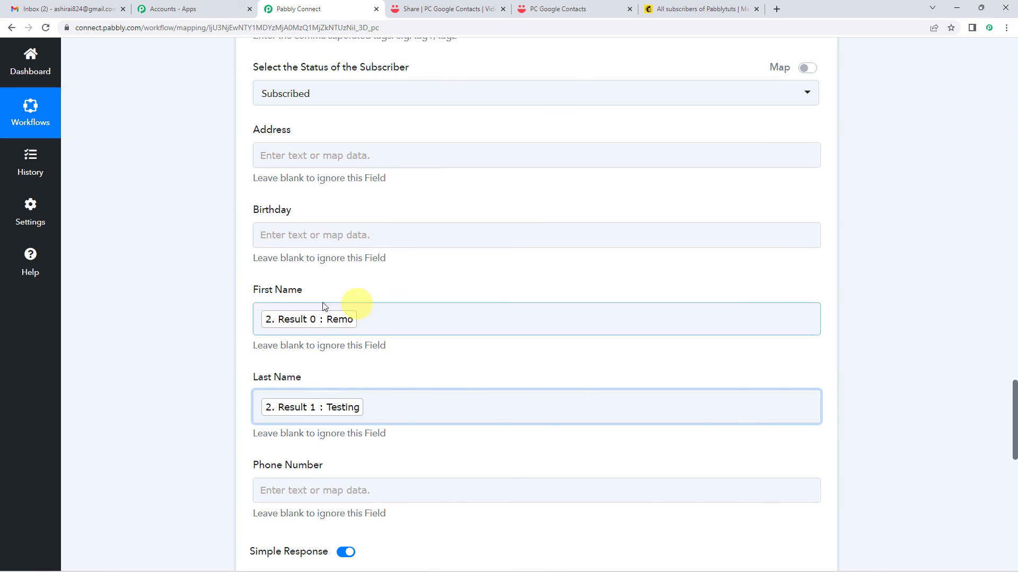
Reload the Mailchimp audience to confirm a fourth contact with separate first and last names.
click(689, 8)
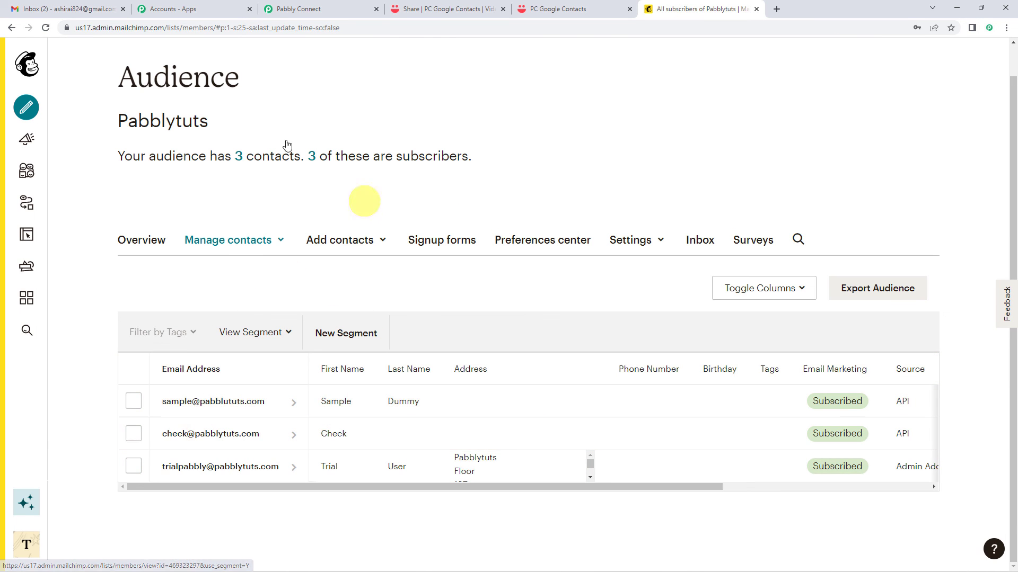
click(46, 27)
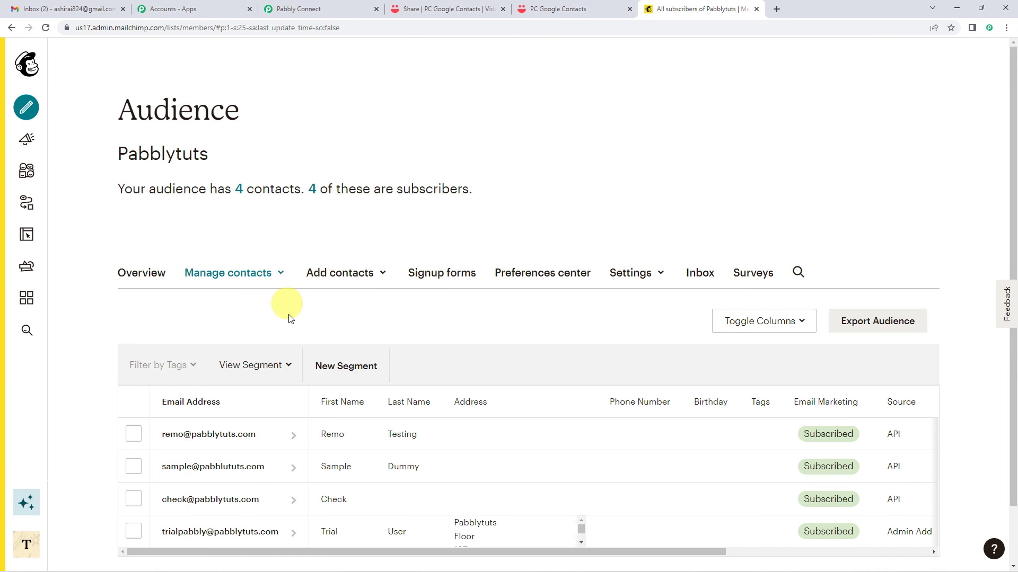
scroll(265, 318, down, 1)
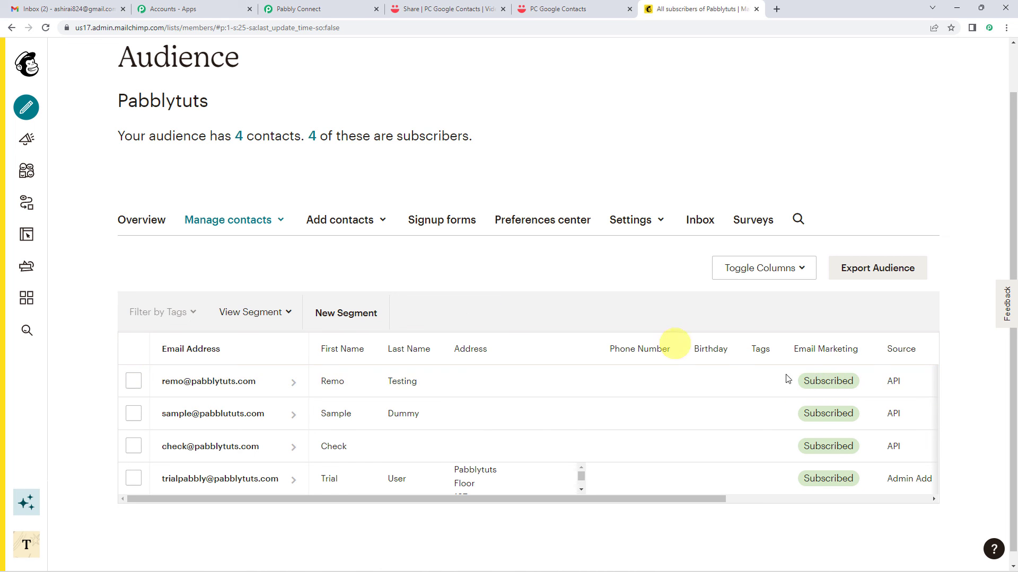
Collapse the MailChimp, Text Formatter and VideoAsk step cards of the Pabbly Connect workflow.
click(313, 9)
scroll(185, 361, up, 13)
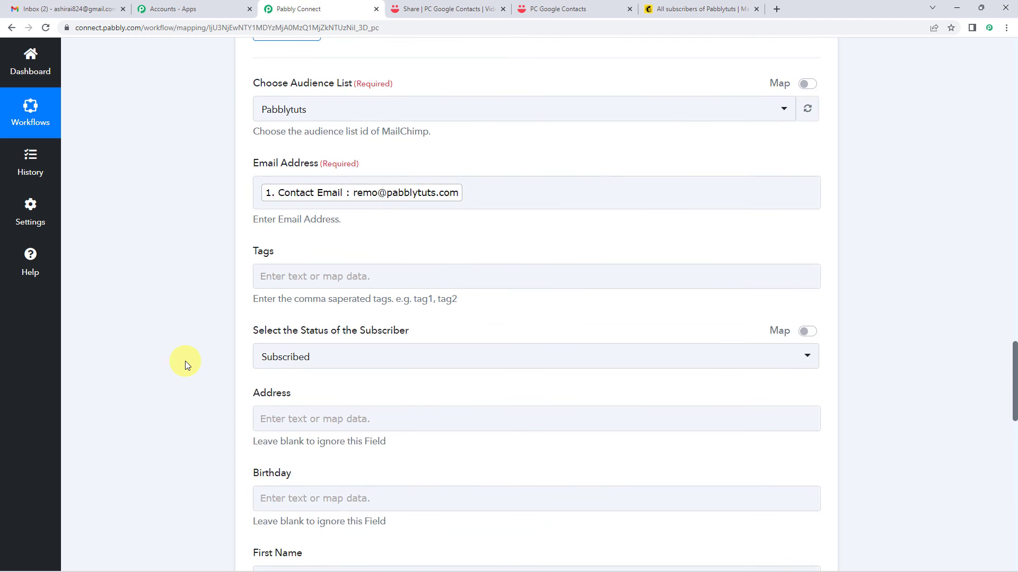
click(369, 302)
scroll(144, 350, up, 20)
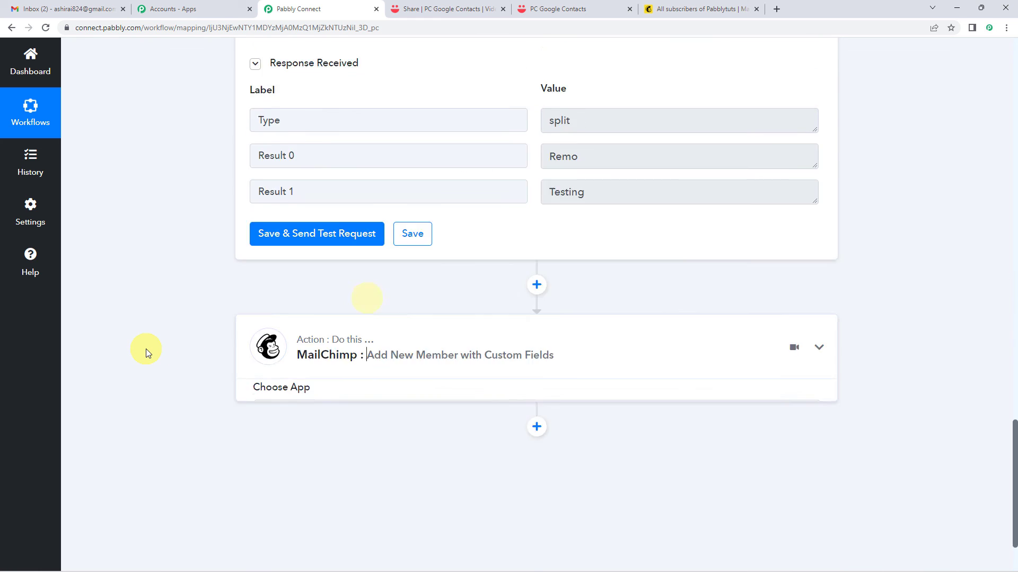
click(324, 411)
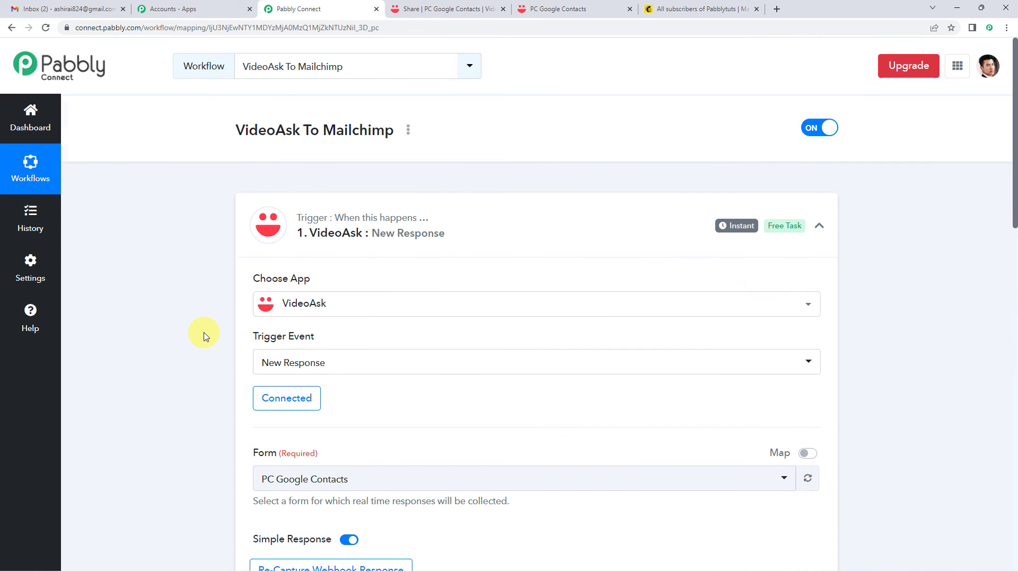
click(356, 238)
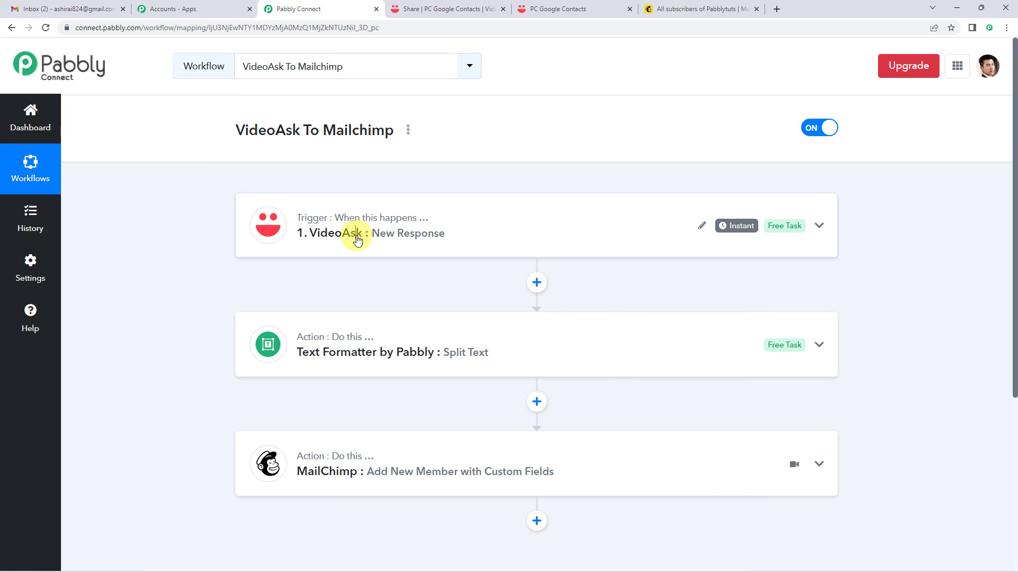